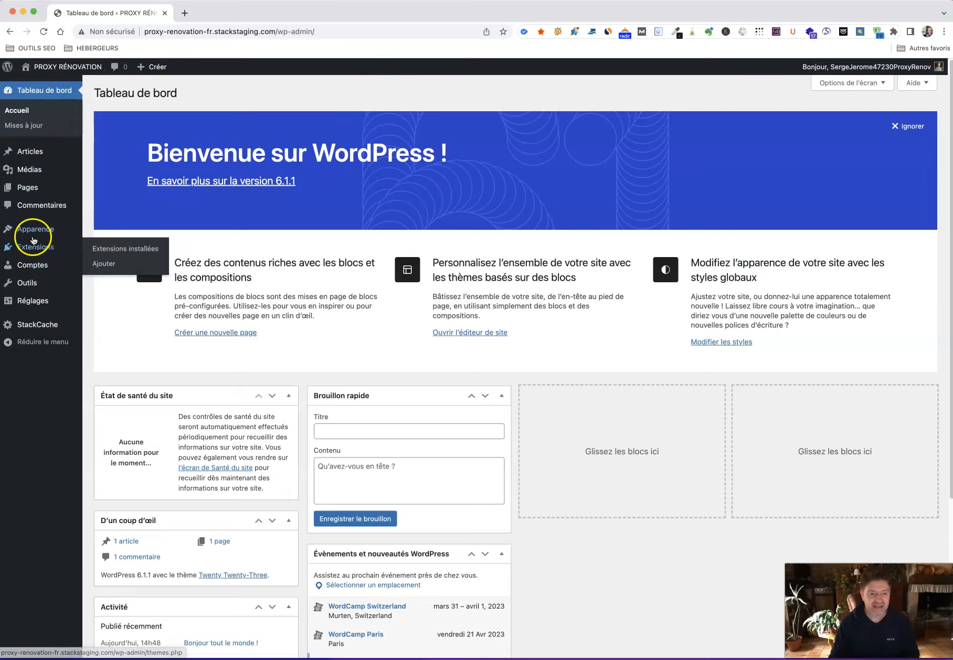
- Open the list of installed themes
{"action": "mouse_move", "coordinate": [34, 239]}
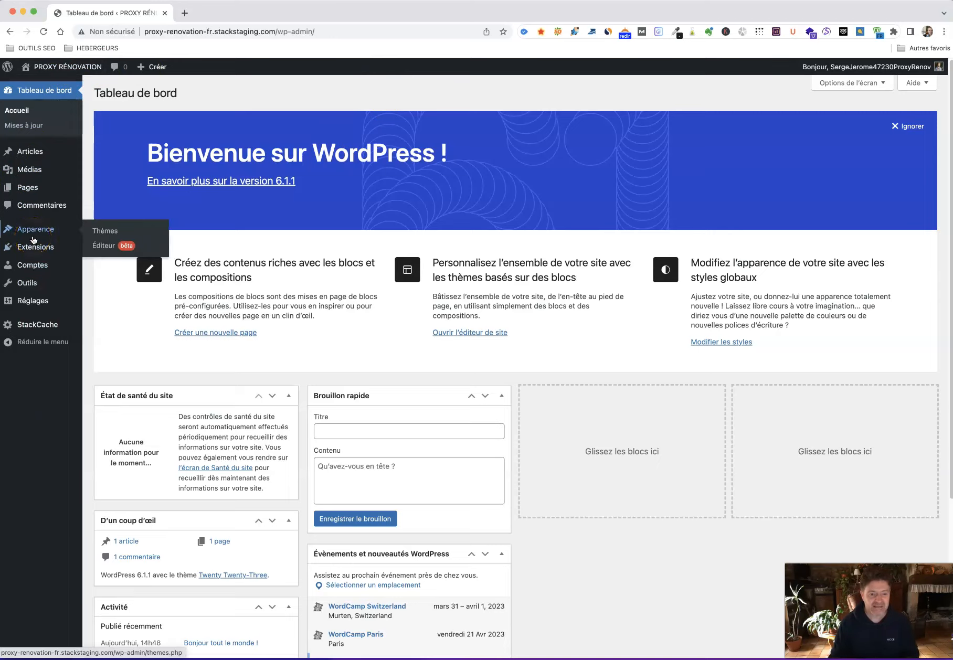
{"action": "left_click", "coordinate": [106, 234]}
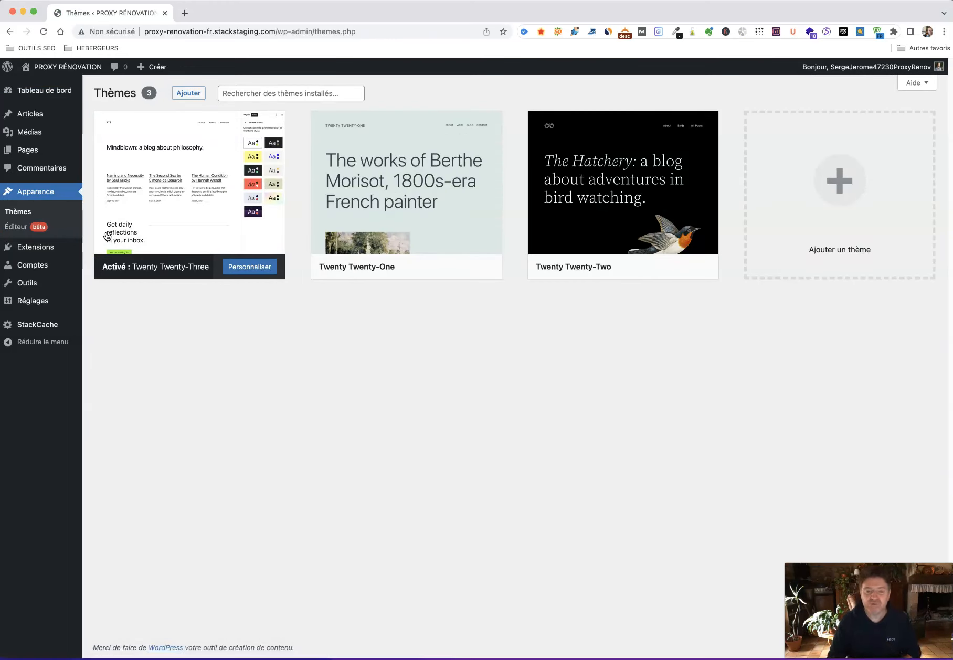
{"action": "left_click", "coordinate": [191, 159]}
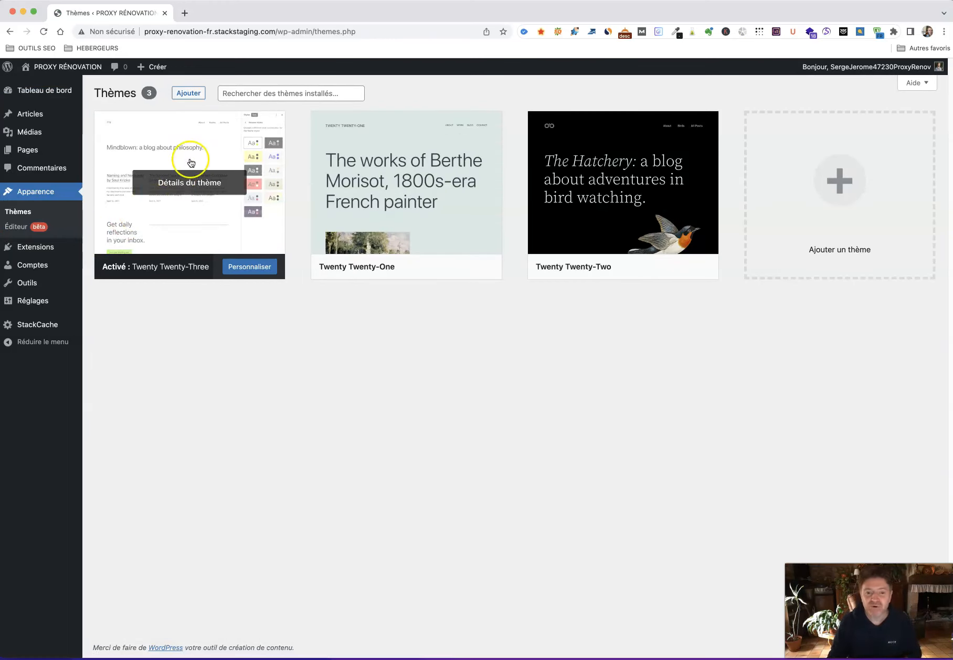
- Search the installed themes for "astra" and clear the search
{"action": "left_click", "coordinate": [262, 94]}
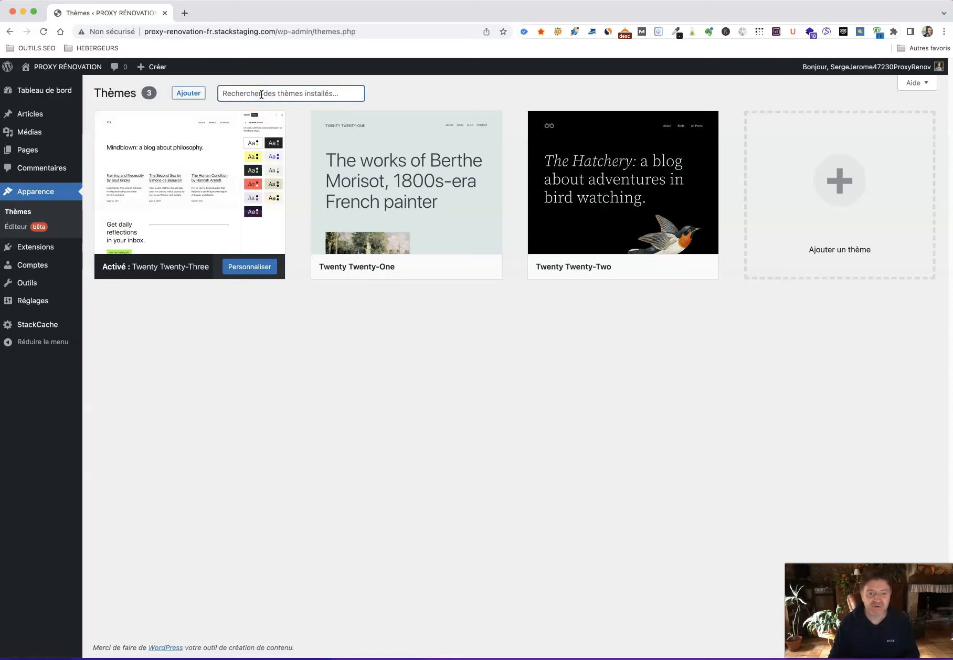
{"action": "type", "text": "astra"}
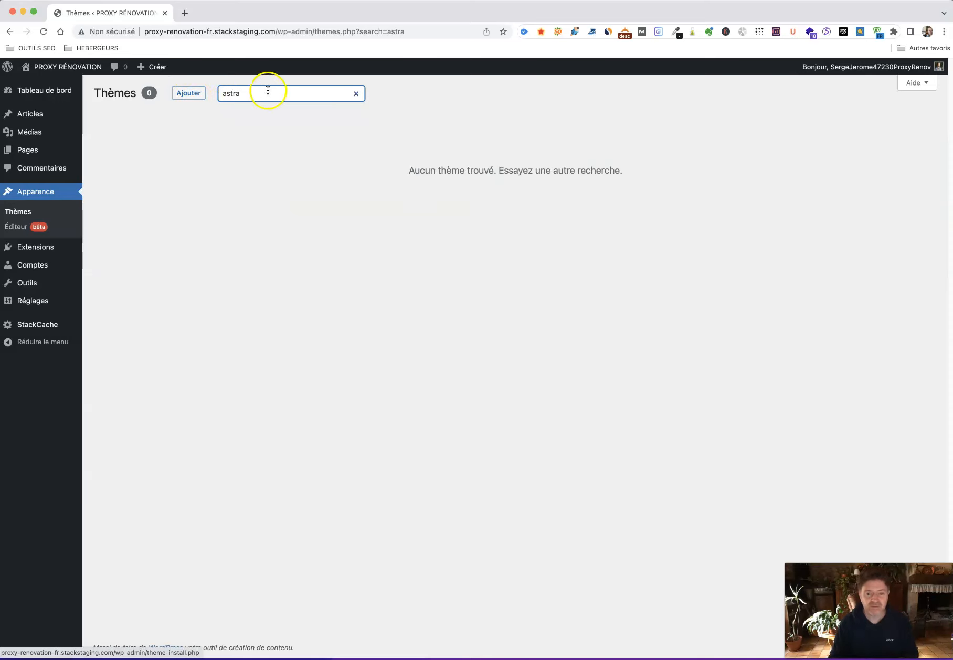
{"action": "left_click", "coordinate": [356, 94]}
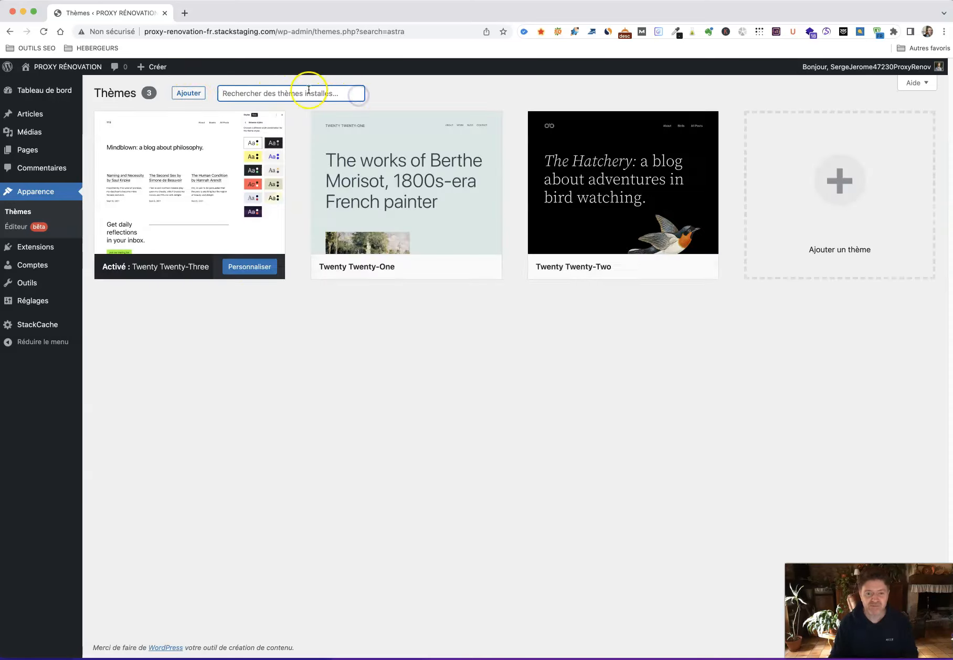
- Open the catalogue for adding new themes
{"action": "left_click", "coordinate": [197, 95]}
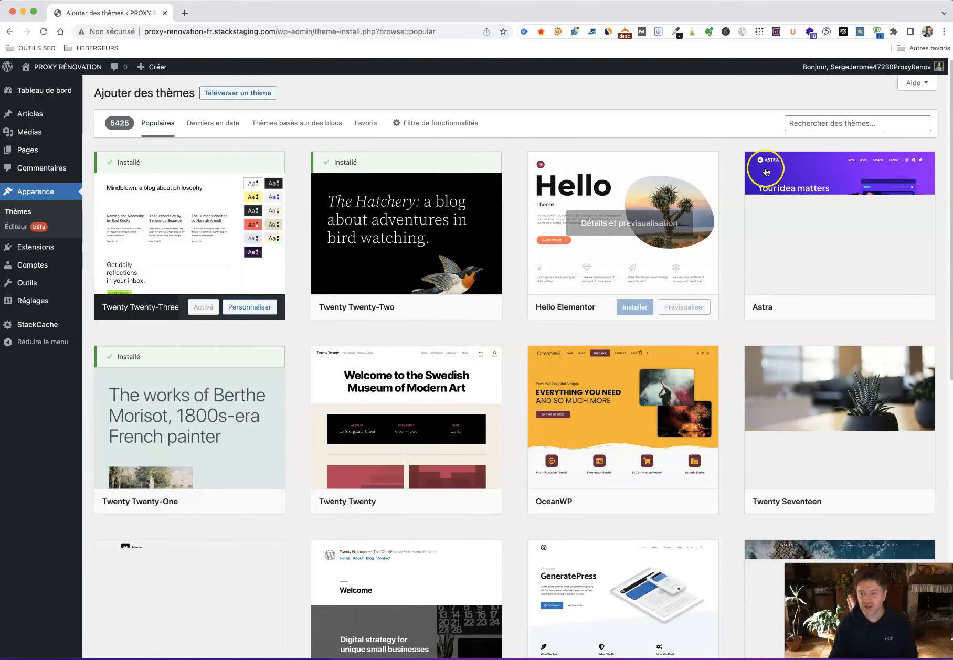
{"action": "left_click", "coordinate": [810, 122]}
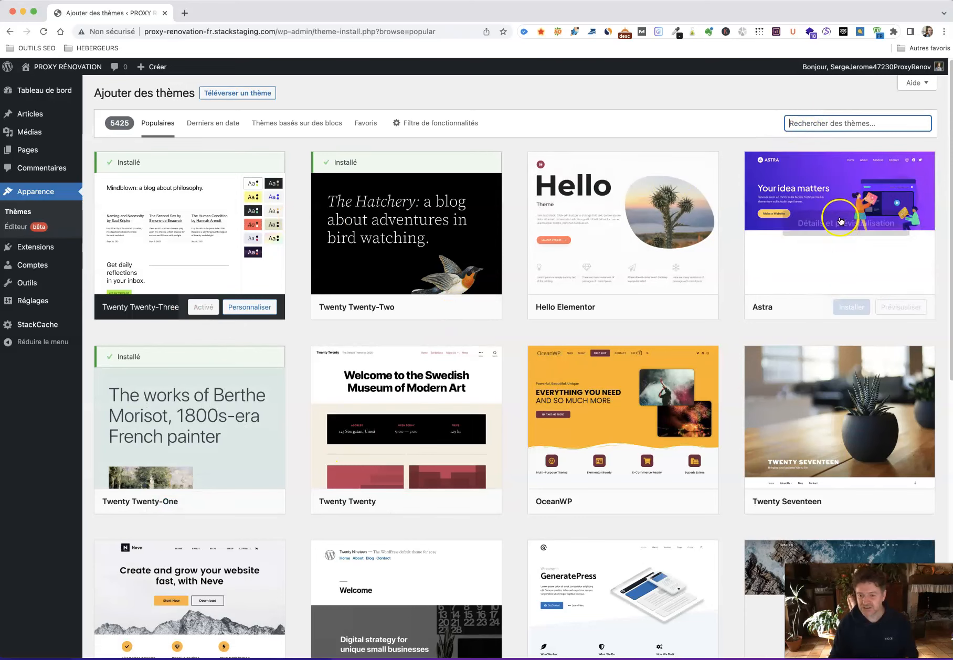
{"action": "left_click", "coordinate": [817, 257]}
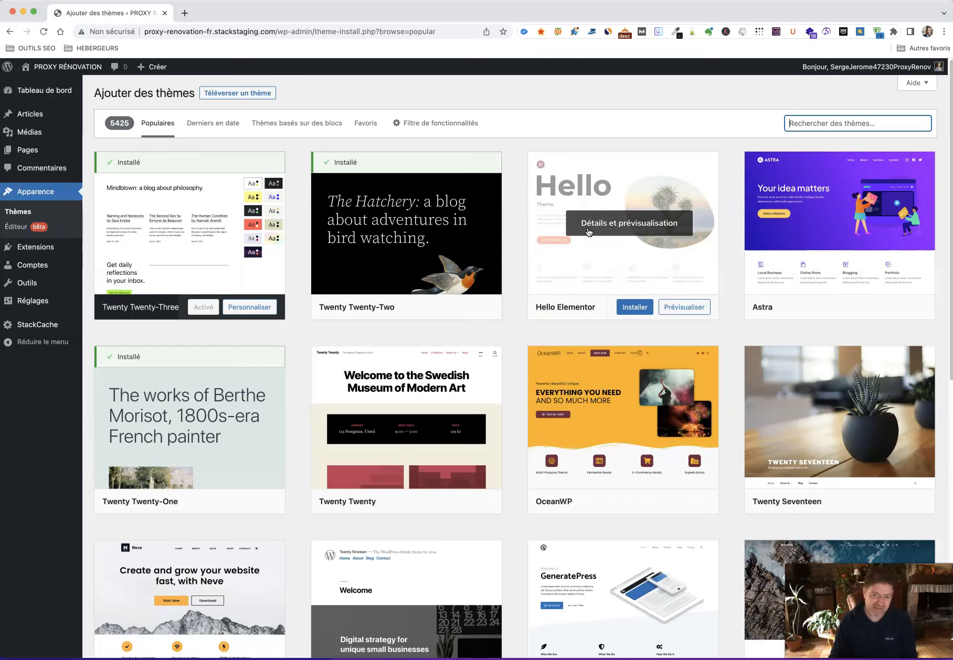
- Examine the popular themes in the catalogue, such as OceanWP, GeneratePress, Blocksy and Sydney
{"action": "scroll", "coordinate": [579, 239], "scroll_direction": "down", "scroll_amount": 1}
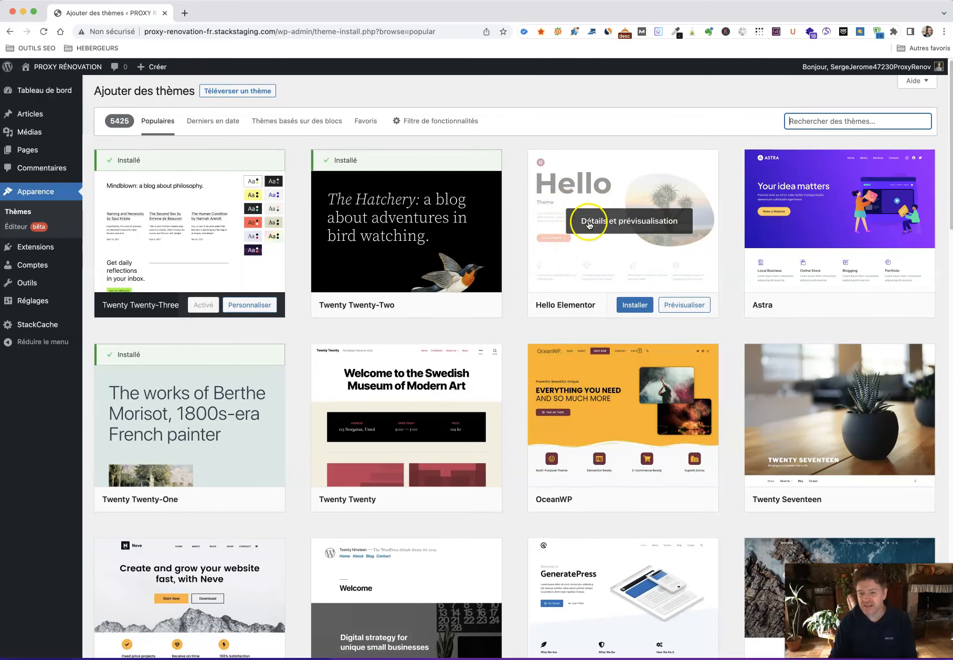
{"action": "scroll", "coordinate": [590, 226], "scroll_direction": "down", "scroll_amount": 2}
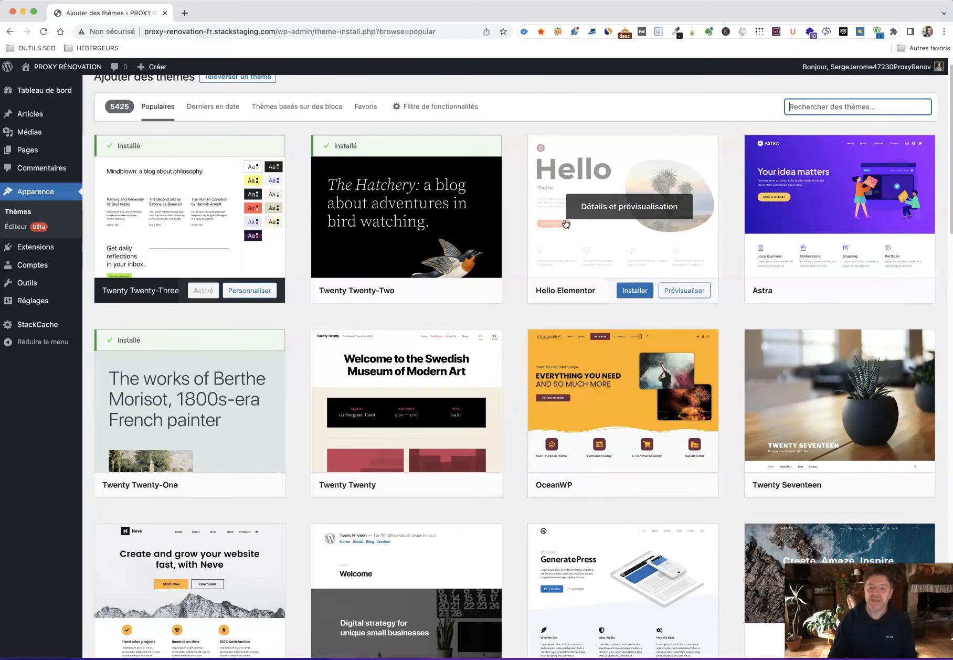
{"action": "scroll", "coordinate": [566, 224], "scroll_direction": "down", "scroll_amount": 3}
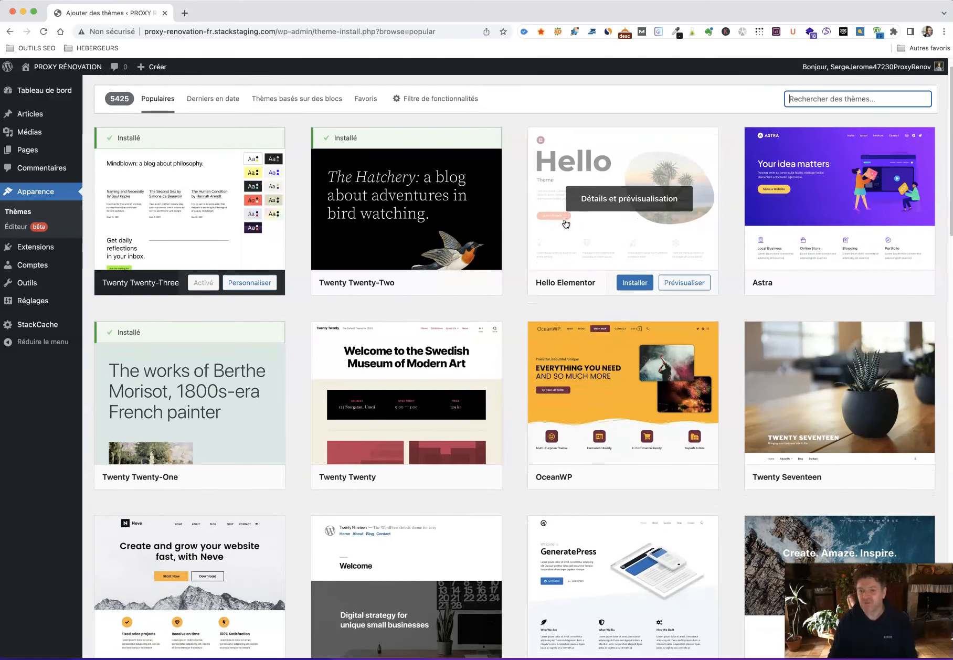
{"action": "scroll", "coordinate": [557, 231], "scroll_direction": "down", "scroll_amount": 3}
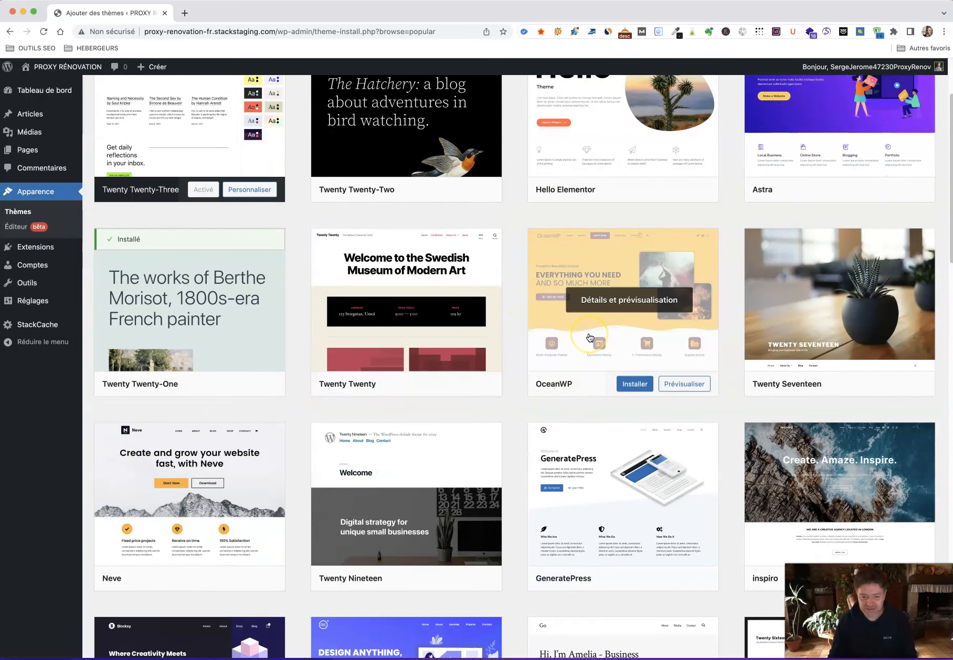
{"action": "scroll", "coordinate": [589, 338], "scroll_direction": "down", "scroll_amount": 5}
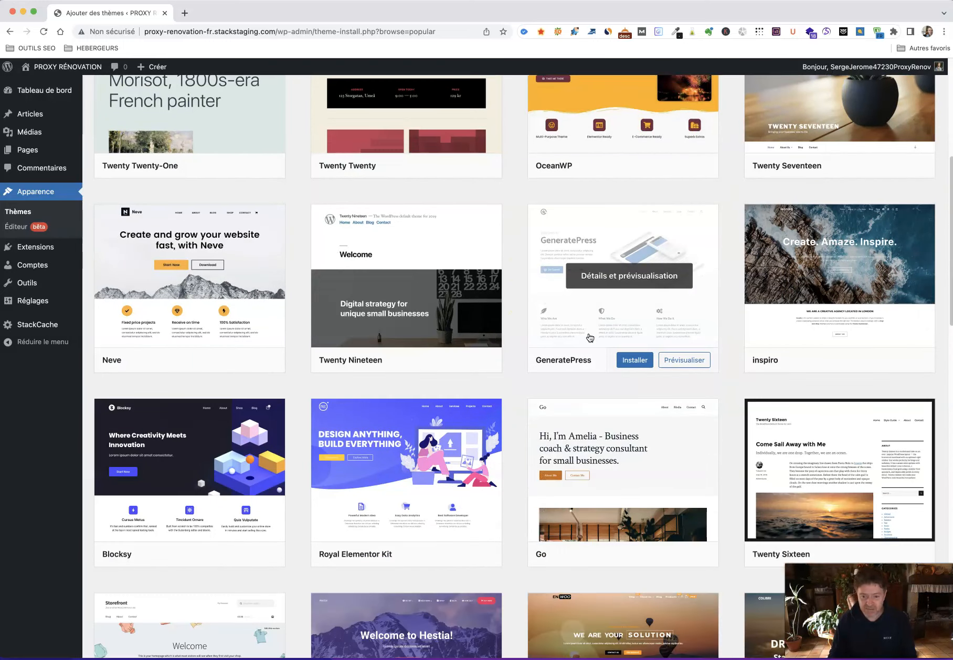
{"action": "left_click", "coordinate": [213, 525]}
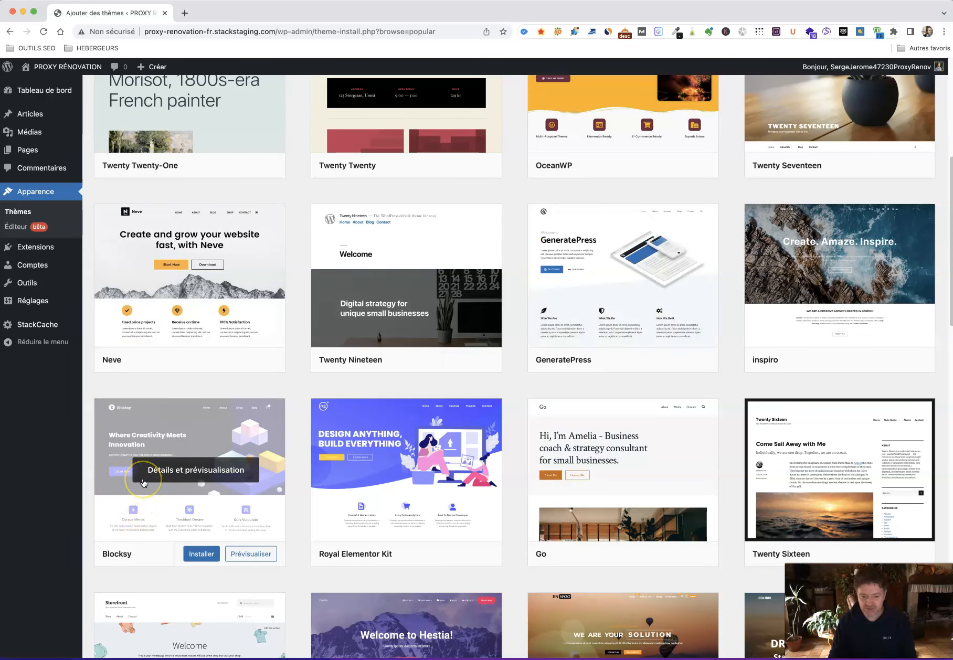
{"action": "scroll", "coordinate": [142, 473], "scroll_direction": "down", "scroll_amount": 3}
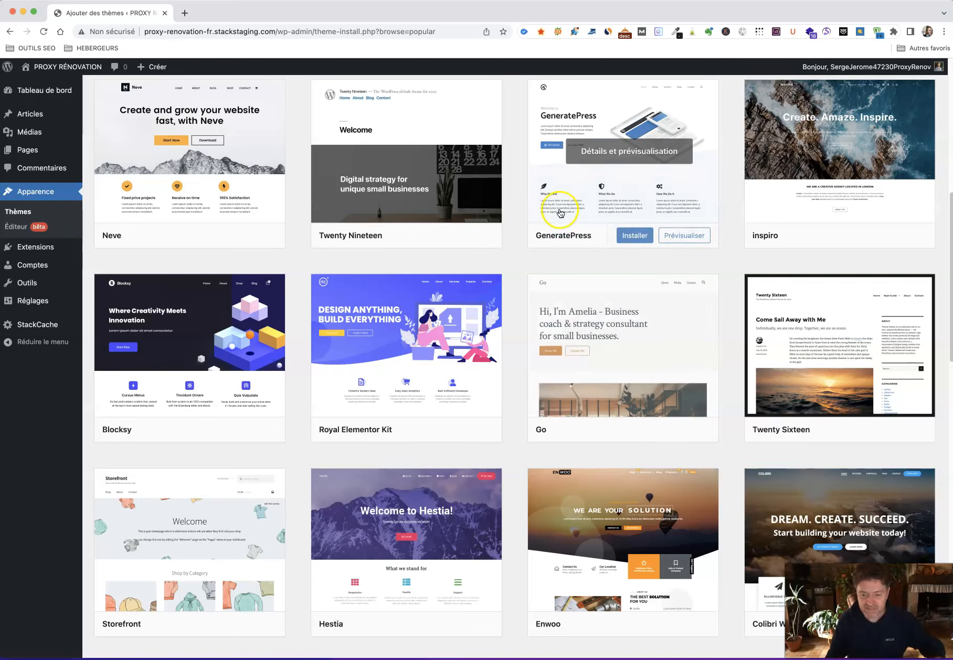
{"action": "scroll", "coordinate": [490, 261], "scroll_direction": "down", "scroll_amount": 3}
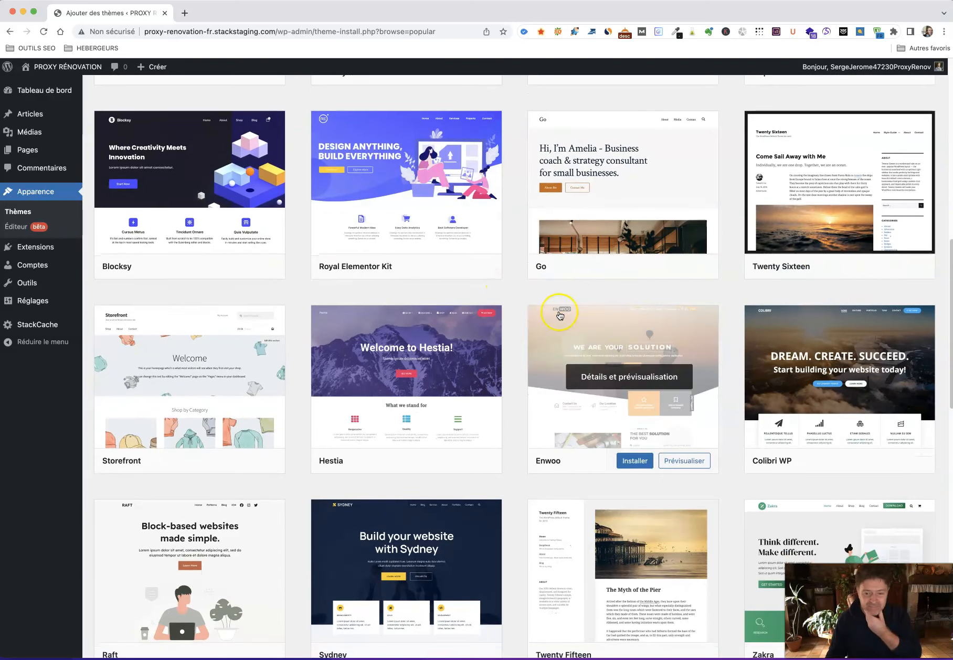
{"action": "scroll", "coordinate": [559, 315], "scroll_direction": "down", "scroll_amount": 2}
{"action": "scroll", "coordinate": [560, 315], "scroll_direction": "down", "scroll_amount": 1}
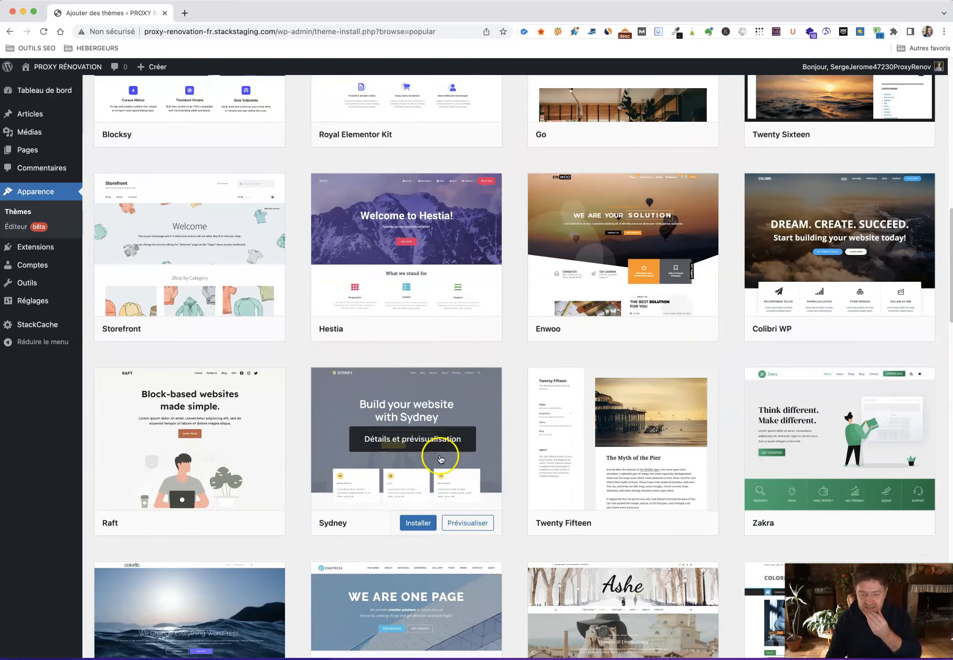
{"action": "scroll", "coordinate": [412, 390], "scroll_direction": "down", "scroll_amount": 2}
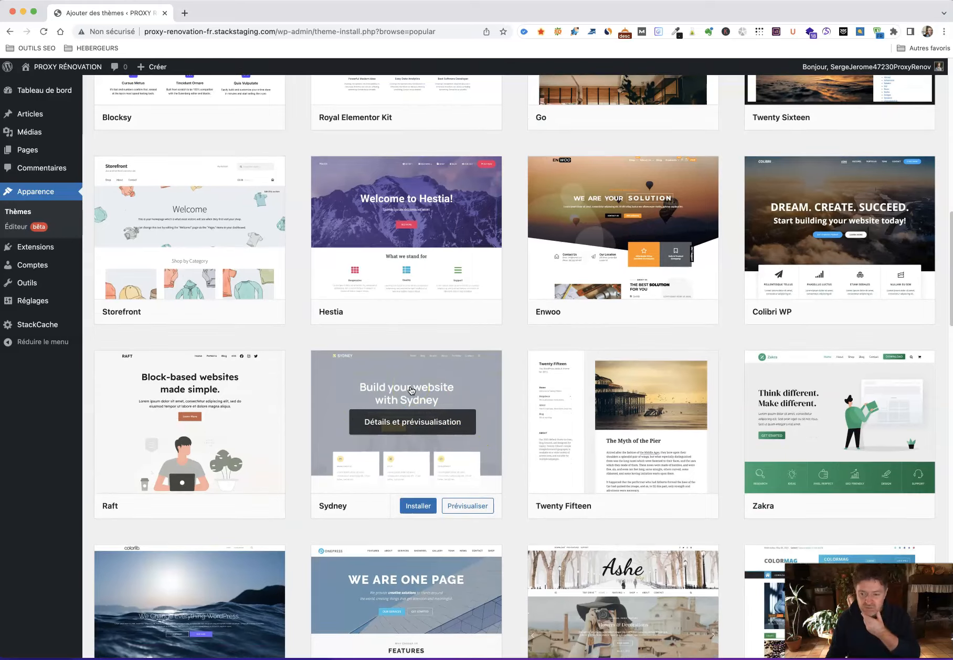
{"action": "scroll", "coordinate": [412, 390], "scroll_direction": "down", "scroll_amount": 2}
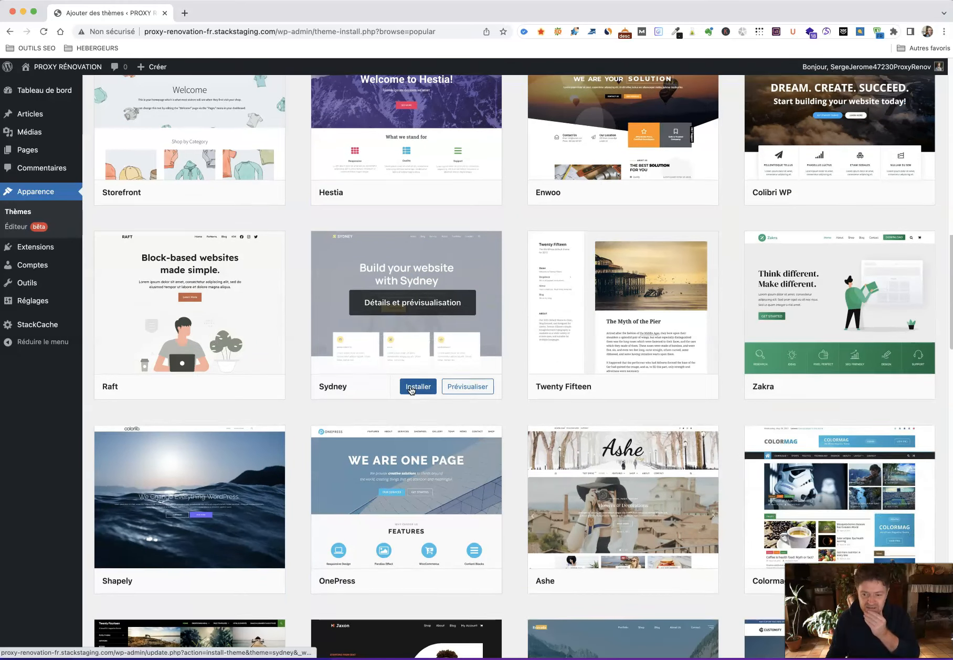
{"action": "scroll", "coordinate": [412, 390], "scroll_direction": "down", "scroll_amount": 1}
{"action": "left_click", "coordinate": [374, 240]}
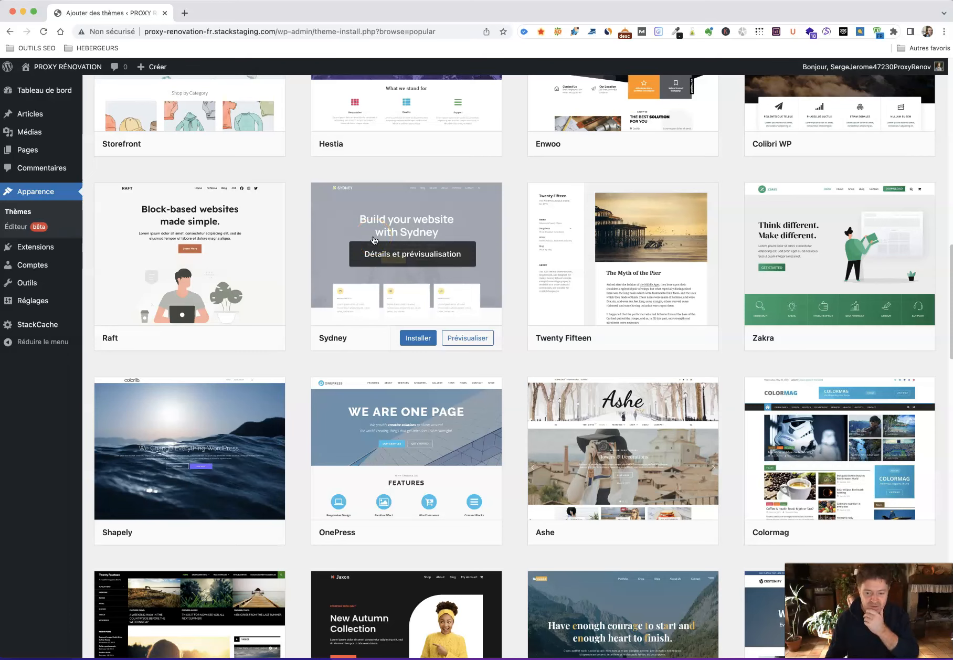
{"action": "scroll", "coordinate": [394, 265], "scroll_direction": "down", "scroll_amount": 2}
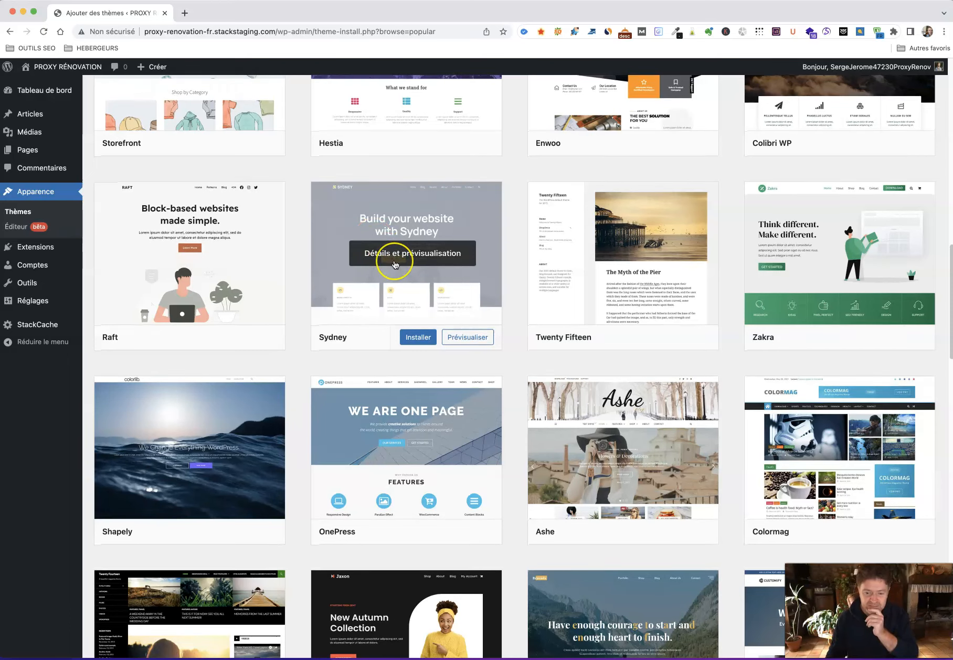
{"action": "scroll", "coordinate": [395, 265], "scroll_direction": "up", "scroll_amount": 3}
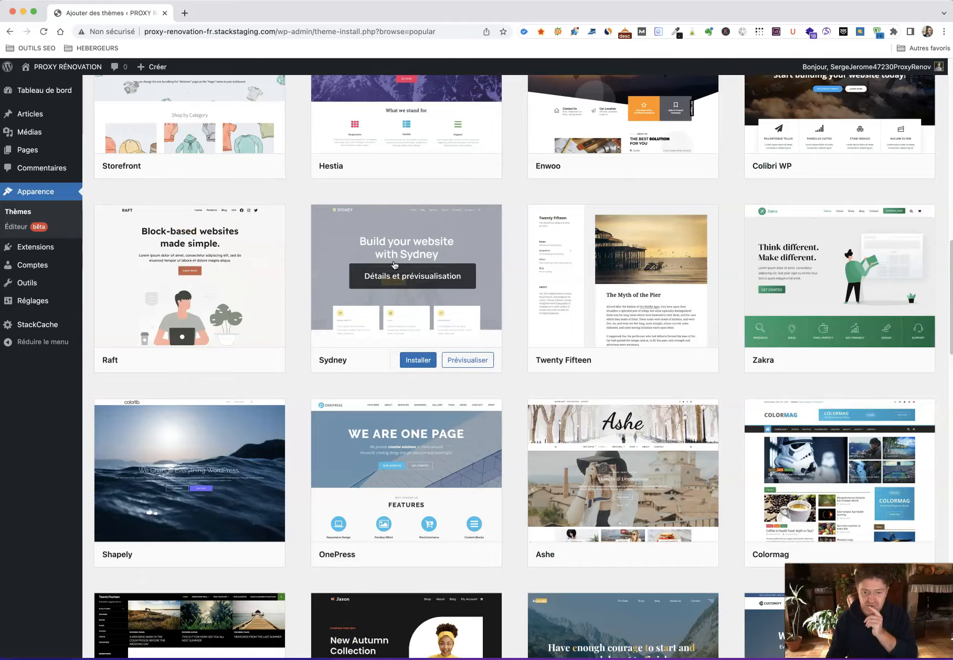
{"action": "scroll", "coordinate": [395, 264], "scroll_direction": "up", "scroll_amount": 15}
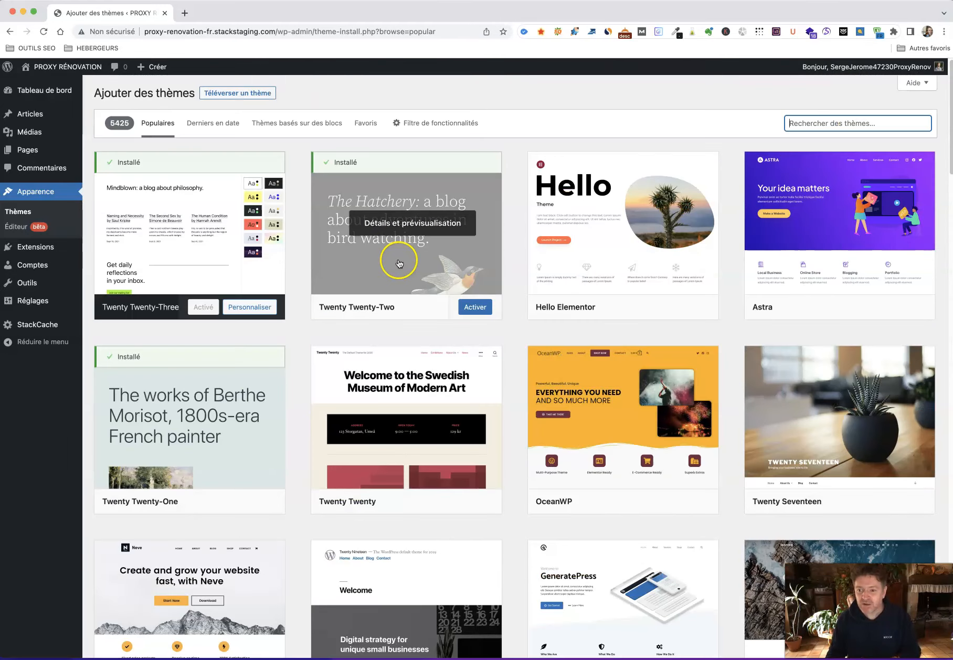
- Install the Astra theme from the popular themes and activate it
{"action": "mouse_move", "coordinate": [792, 222]}
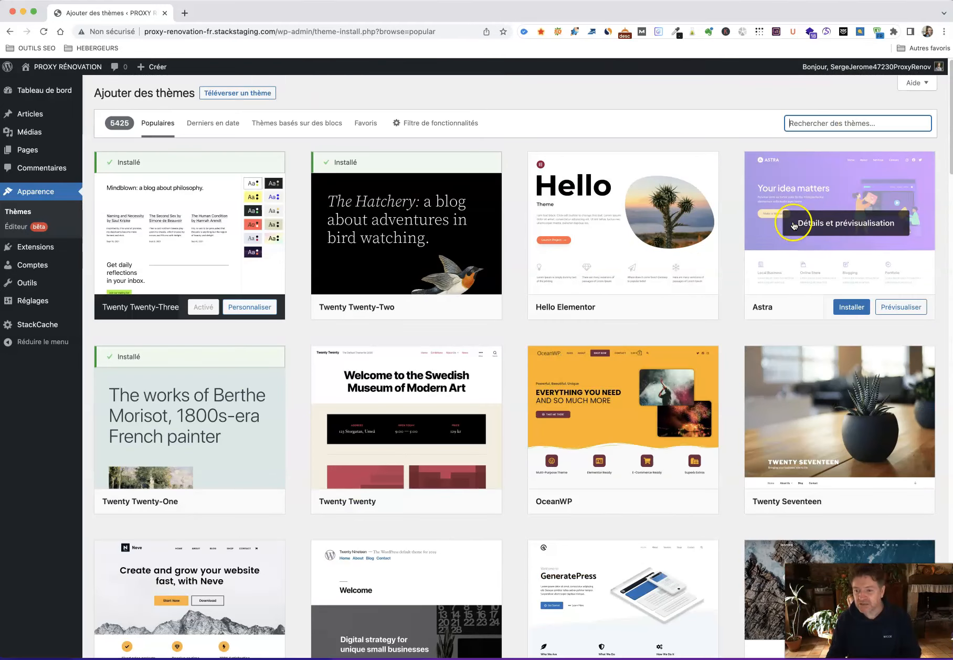
{"action": "left_click", "coordinate": [848, 309]}
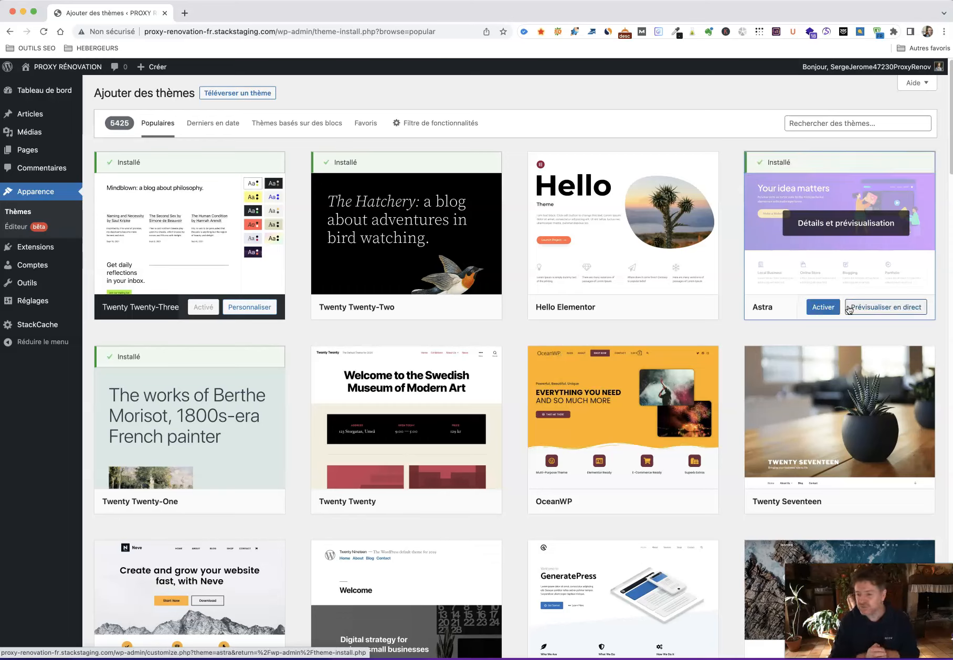
{"action": "left_click", "coordinate": [830, 309]}
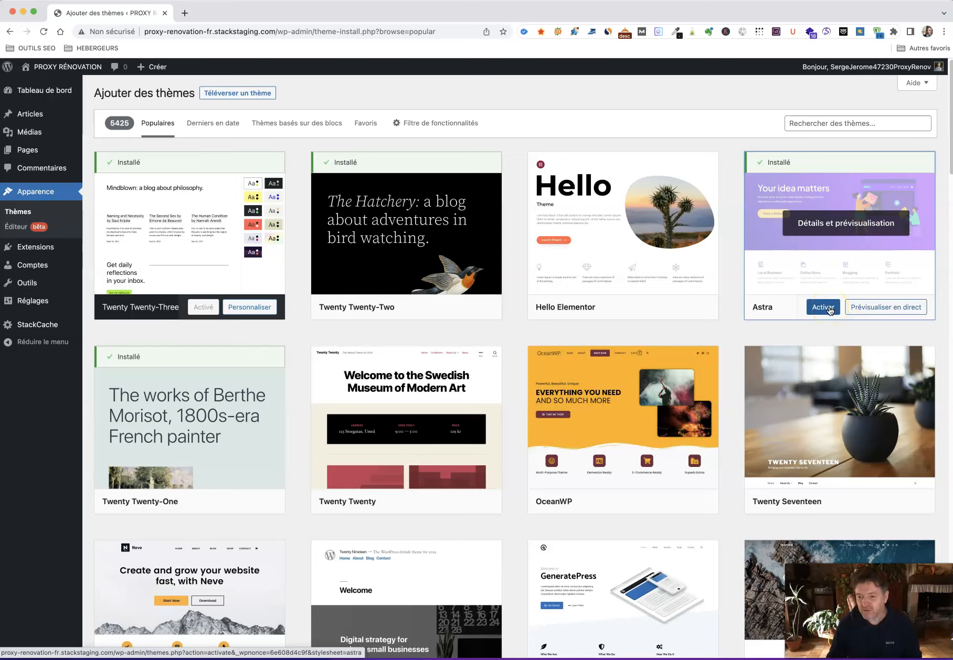
{"action": "left_click", "coordinate": [830, 312]}
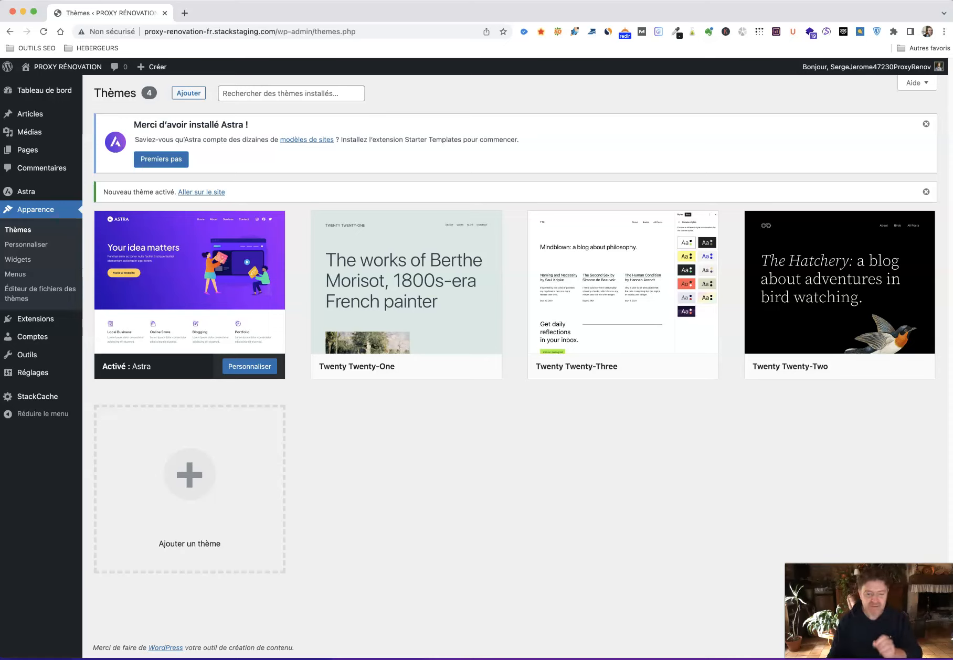
- Switch to Finder, resize the ASTRA PRO ACHAT window and view the contents of the ASTRA février 2023 folder
{"action": "left_click", "coordinate": [226, 542]}
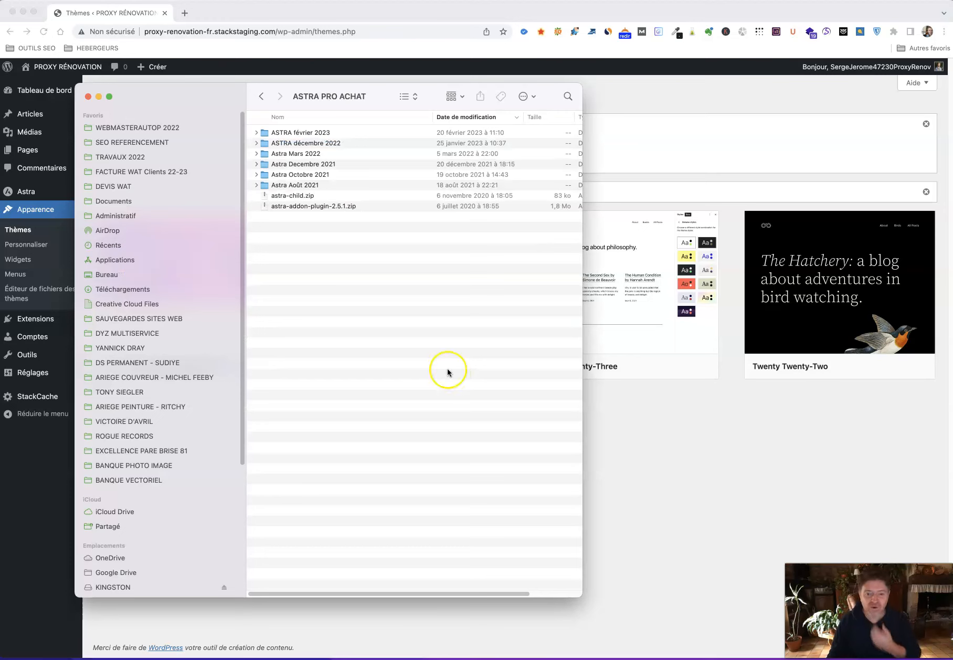
{"action": "left_click_drag", "start_coordinate": [577, 86], "coordinate": [589, 275]}
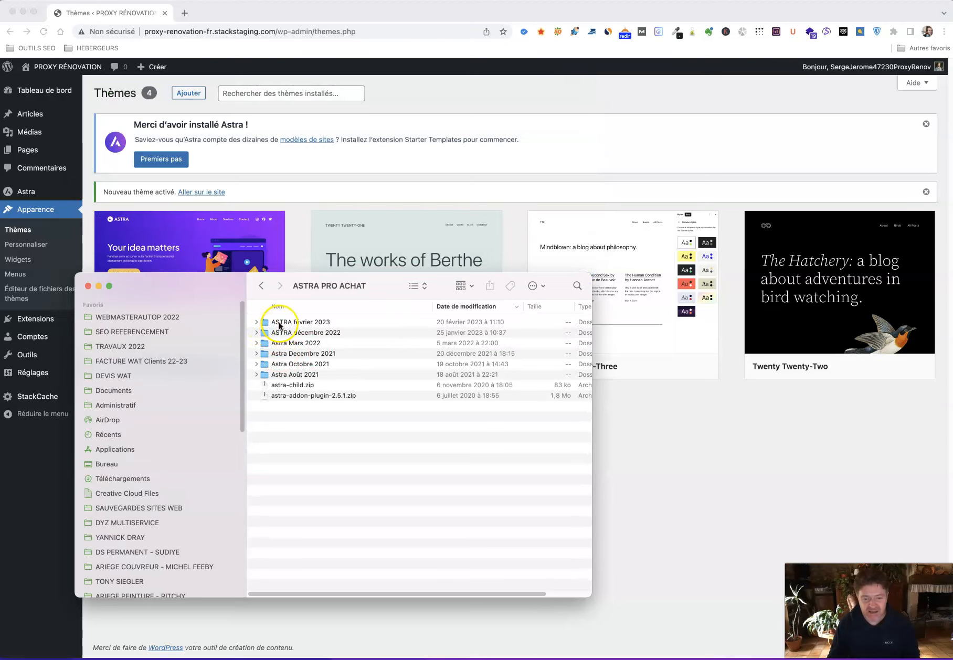
{"action": "double_click", "coordinate": [279, 322]}
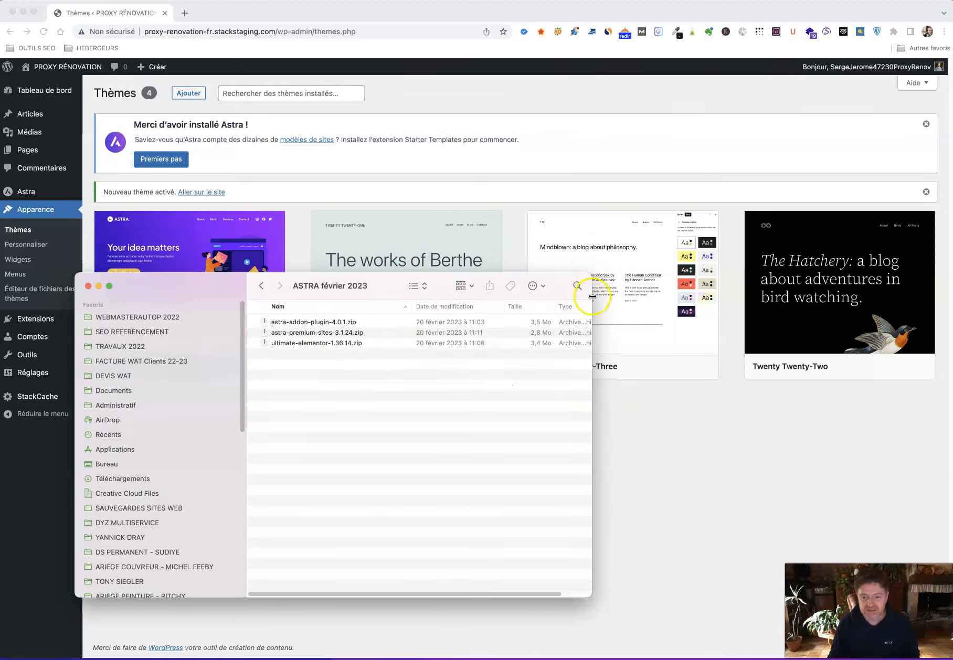
{"action": "left_click_drag", "start_coordinate": [590, 277], "coordinate": [620, 381]}
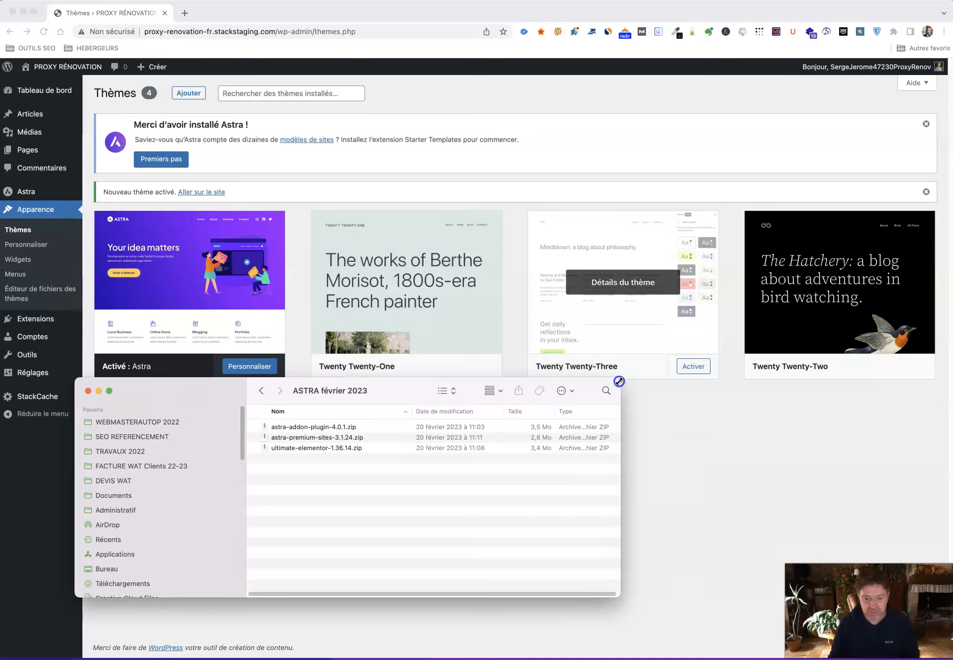
- Return to the ASTRA PRO ACHAT folder, expand ASTRA décembre 2022 and locate its astra-child.zip archive
{"action": "left_click", "coordinate": [257, 391]}
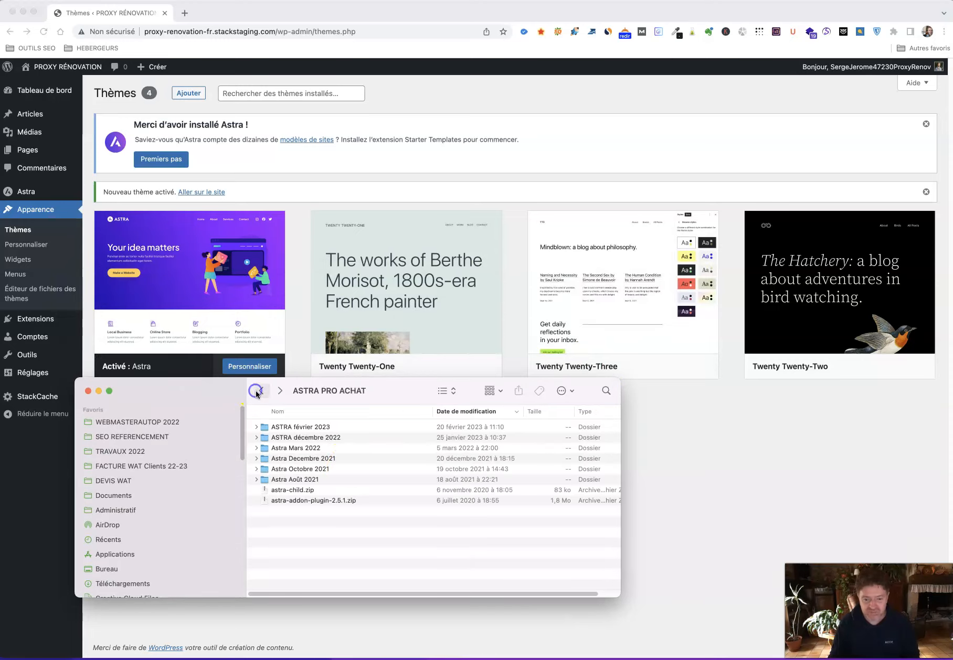
{"action": "left_click", "coordinate": [256, 438]}
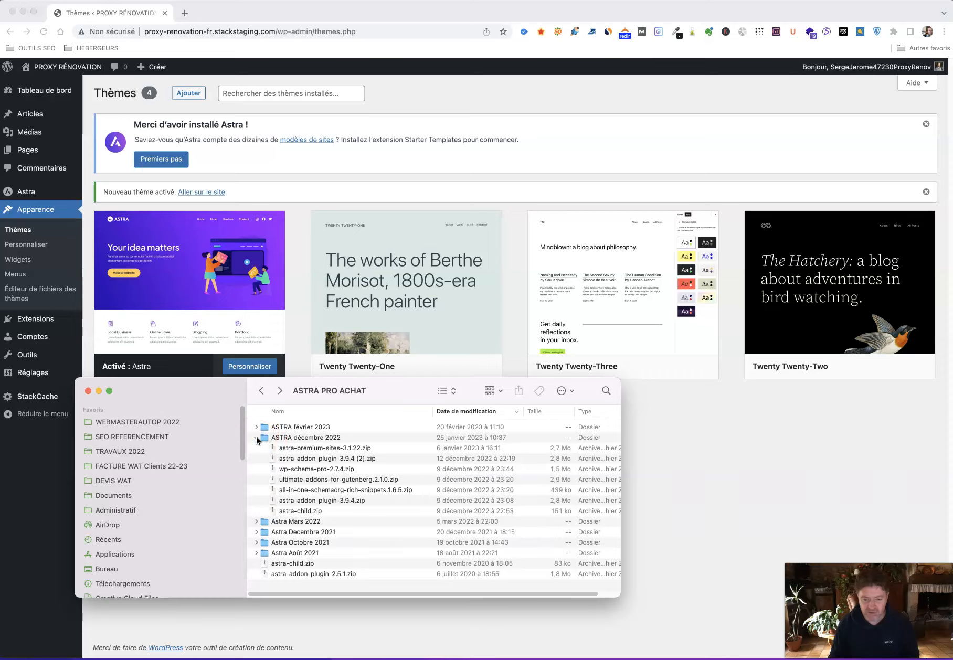
{"action": "left_click", "coordinate": [307, 513]}
{"action": "left_click_drag", "start_coordinate": [347, 393], "coordinate": [597, 443]}
{"action": "left_click", "coordinate": [380, 486]}
{"action": "left_click", "coordinate": [549, 417]}
- Open the form for adding a new theme by uploading a zip archive
{"action": "left_click", "coordinate": [188, 93]}
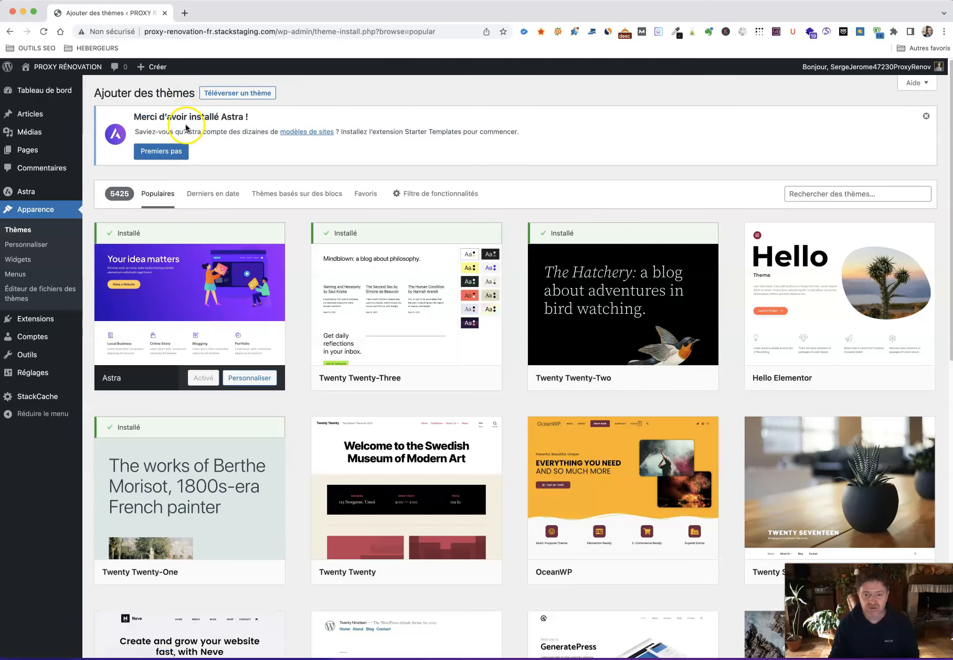
{"action": "left_click", "coordinate": [247, 93]}
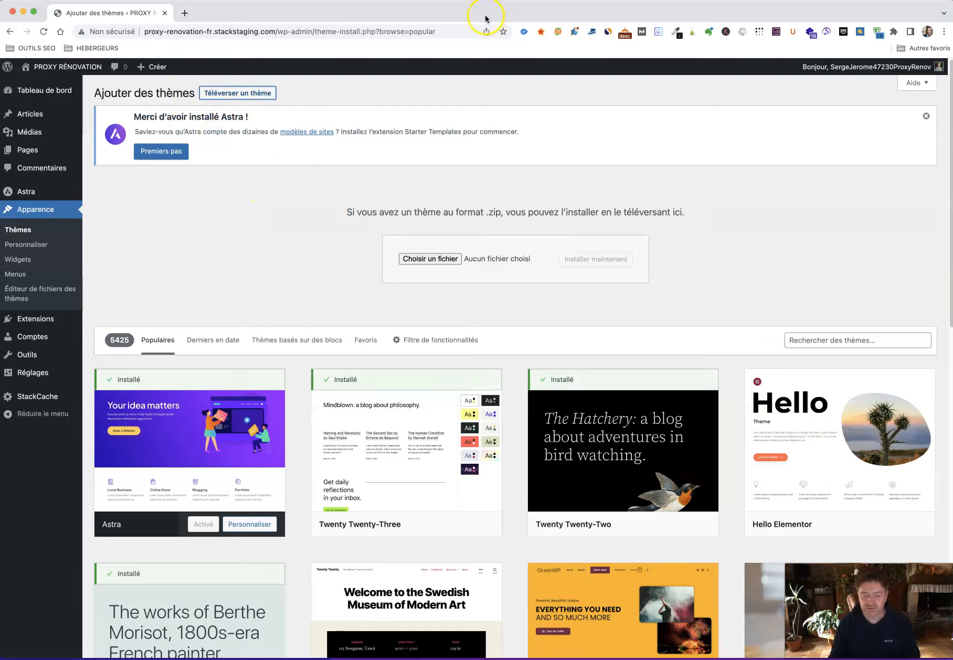
- Try to drop astra-child.zip from the Finder window onto the theme upload's file chooser
{"action": "key", "text": "super+Tab"}
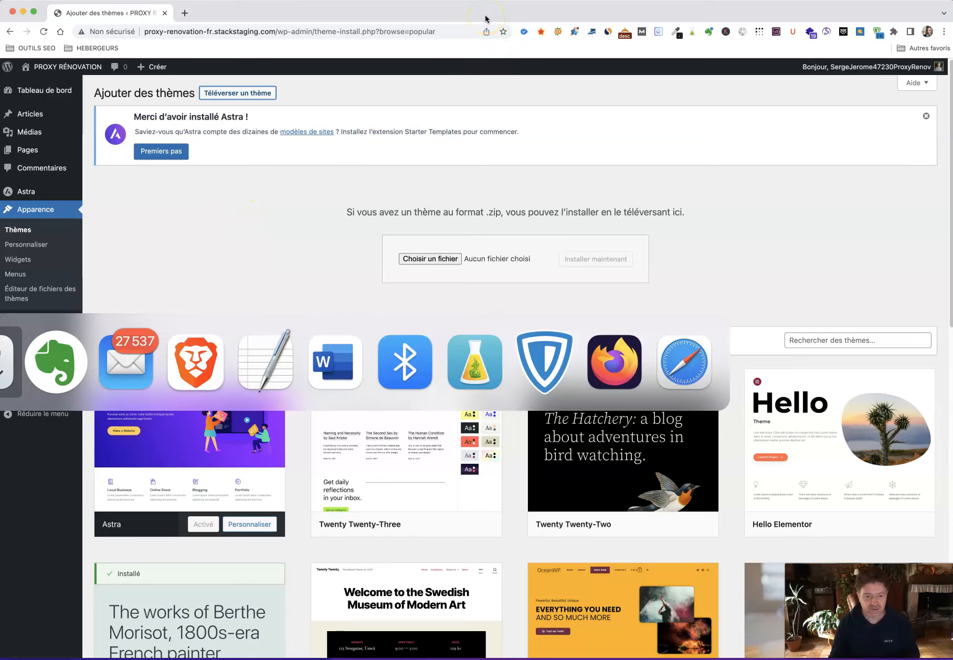
{"action": "left_click_drag", "start_coordinate": [585, 385], "coordinate": [719, 174]}
{"action": "left_click_drag", "start_coordinate": [707, 295], "coordinate": [421, 265]}
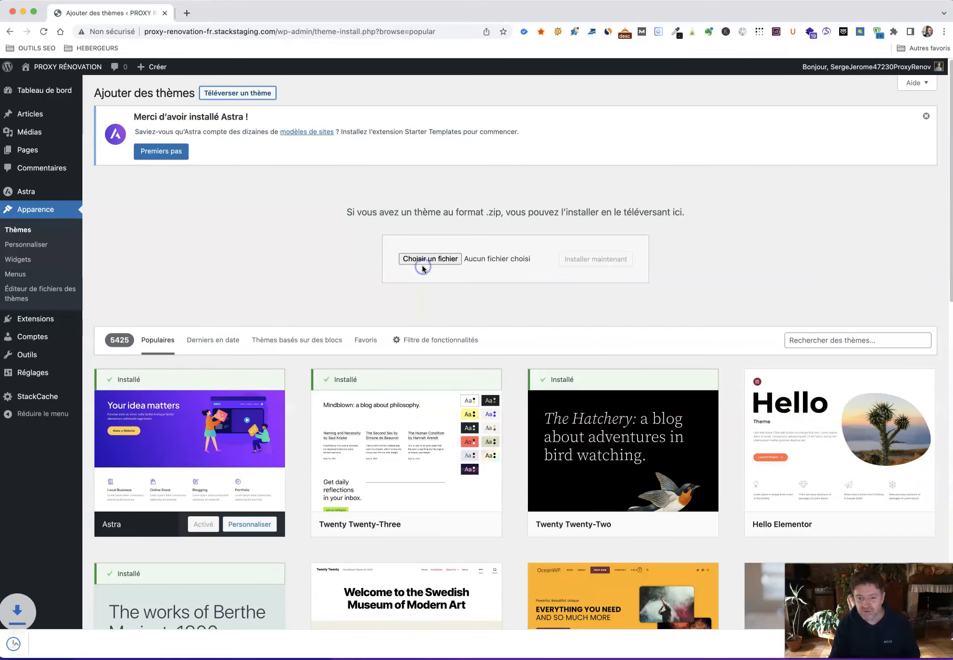
- Browse for the theme file from Documents through the WORDPRESS folder to ASTRA PRO ACHAT, with the listing sorted by name
{"action": "left_click", "coordinate": [416, 259]}
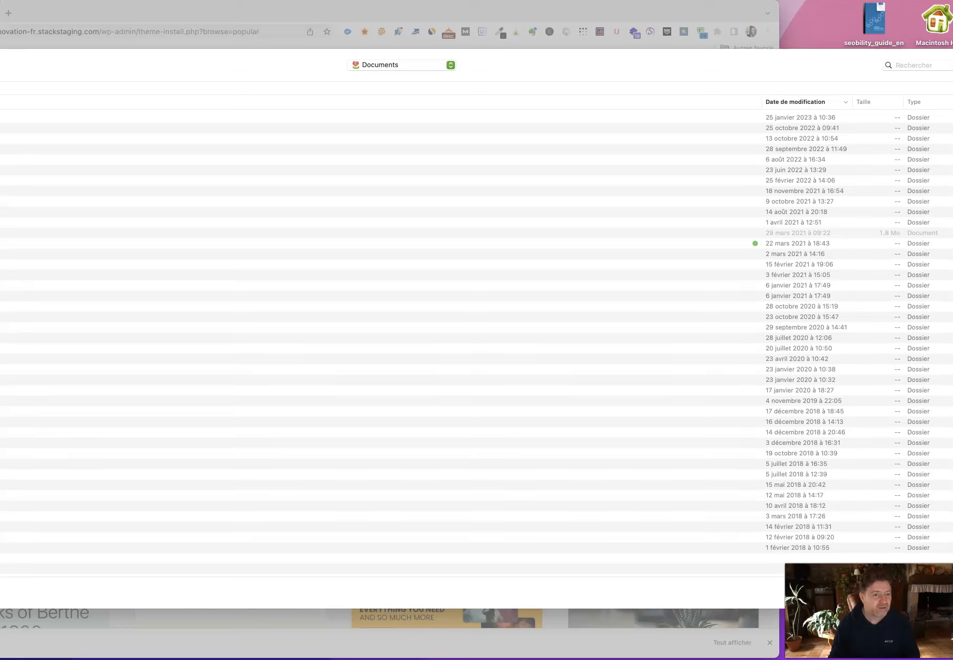
{"action": "left_click", "coordinate": [380, 102]}
{"action": "left_click", "coordinate": [380, 102]}
{"action": "left_click", "coordinate": [380, 102]}
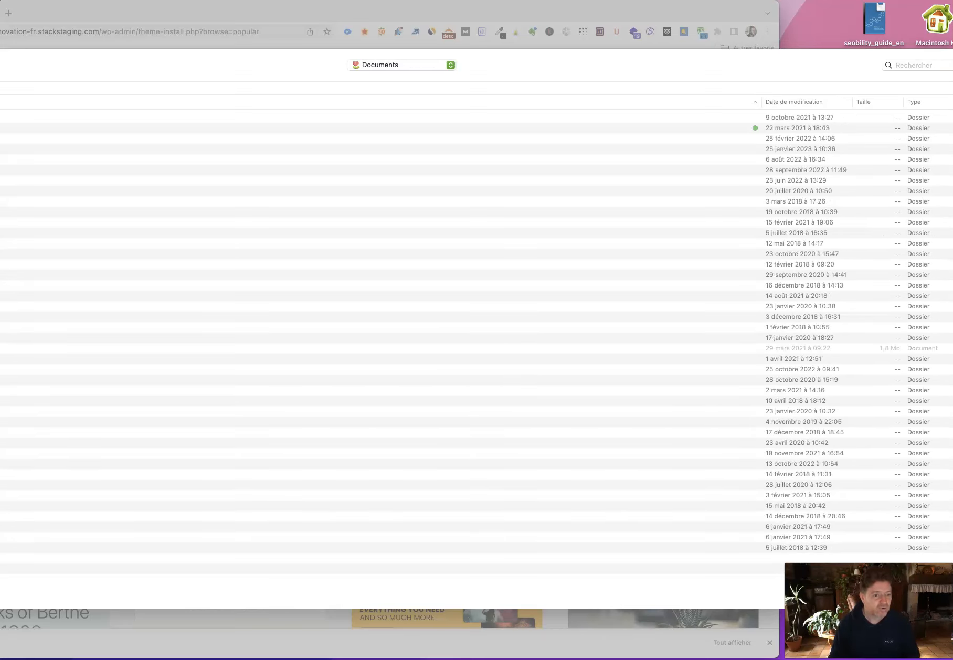
{"action": "double_click", "coordinate": [380, 149]}
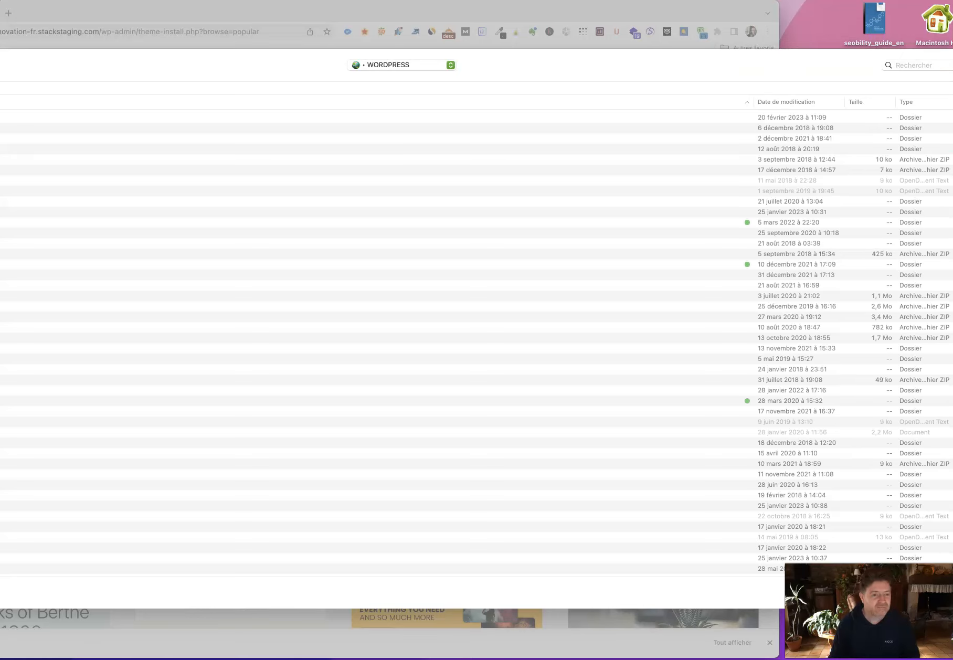
{"action": "double_click", "coordinate": [380, 117]}
{"action": "left_click", "coordinate": [94, 70]}
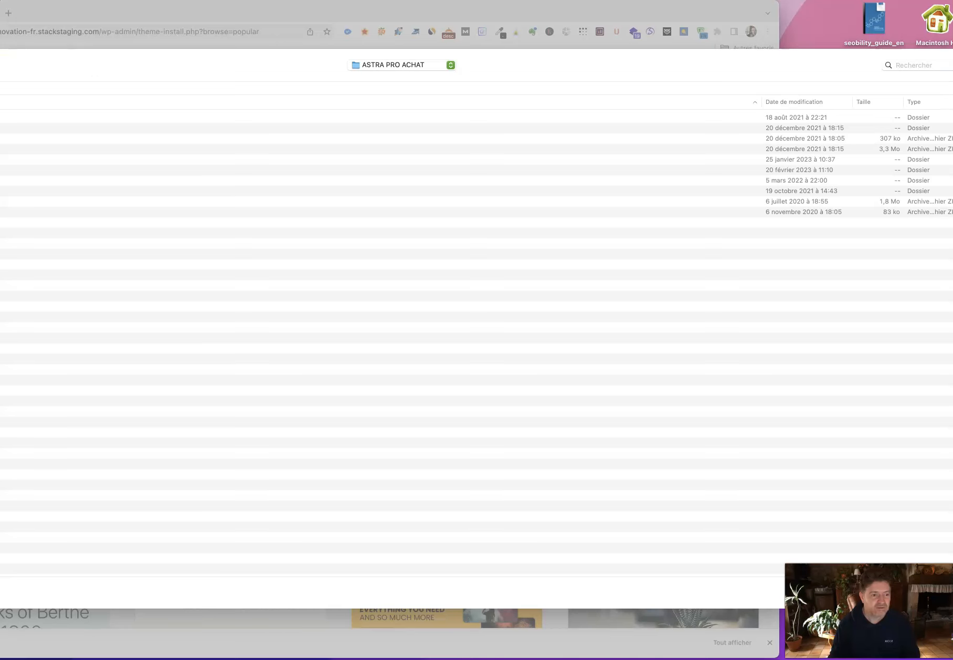
- Resize the file dialog, sort by modification date and choose astra-child.zip from ASTRA décembre 2022
{"action": "left_click_drag", "start_coordinate": [0, 49], "coordinate": [36, 47]}
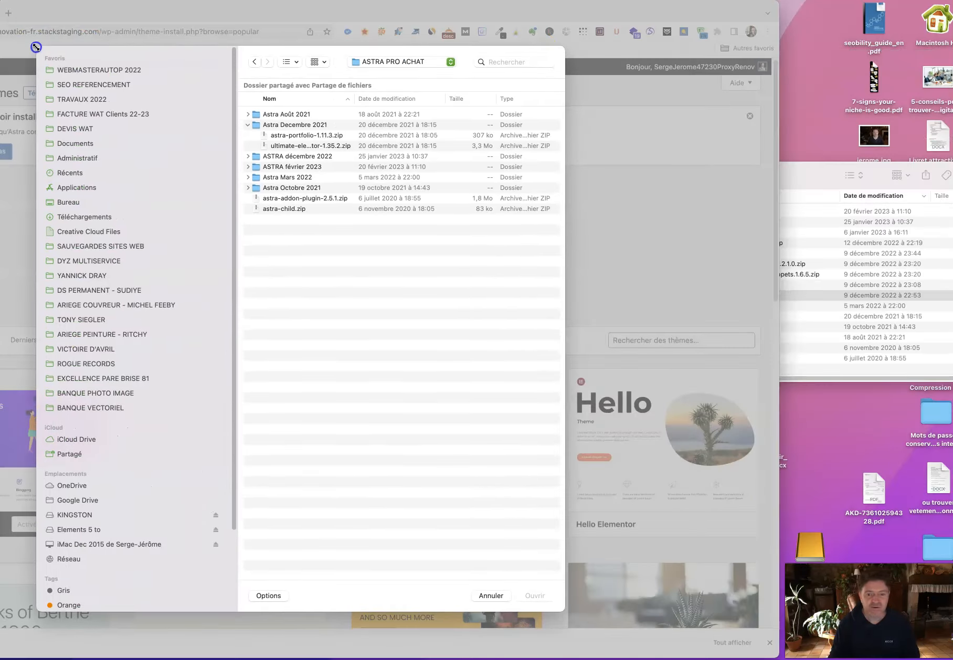
{"action": "left_click_drag", "start_coordinate": [563, 47], "coordinate": [670, 49]}
{"action": "left_click", "coordinate": [508, 98]}
{"action": "left_click", "coordinate": [142, 125]}
{"action": "left_click", "coordinate": [191, 198]}
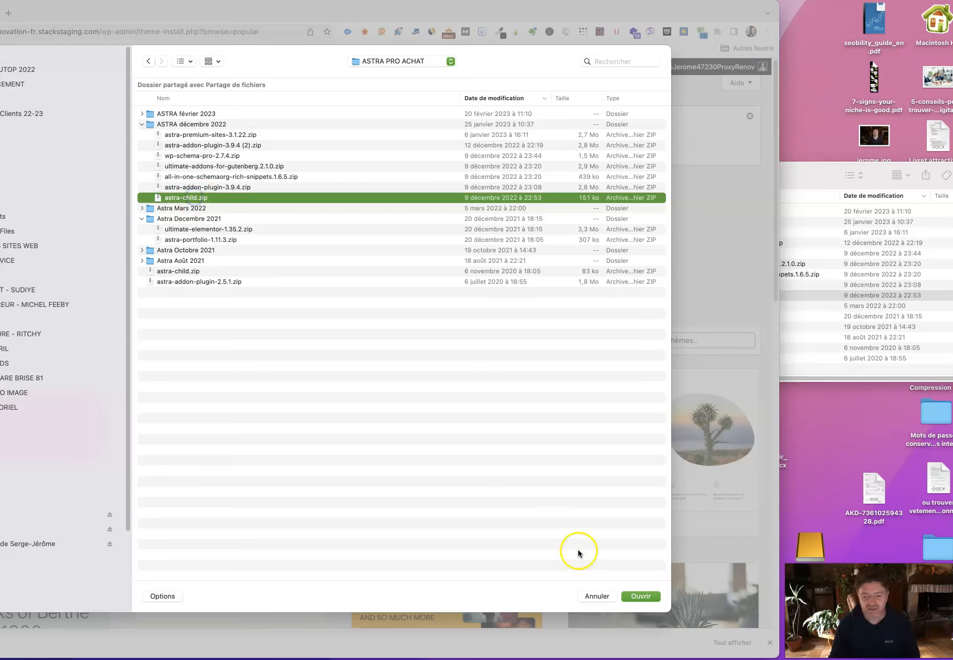
{"action": "left_click", "coordinate": [641, 596]}
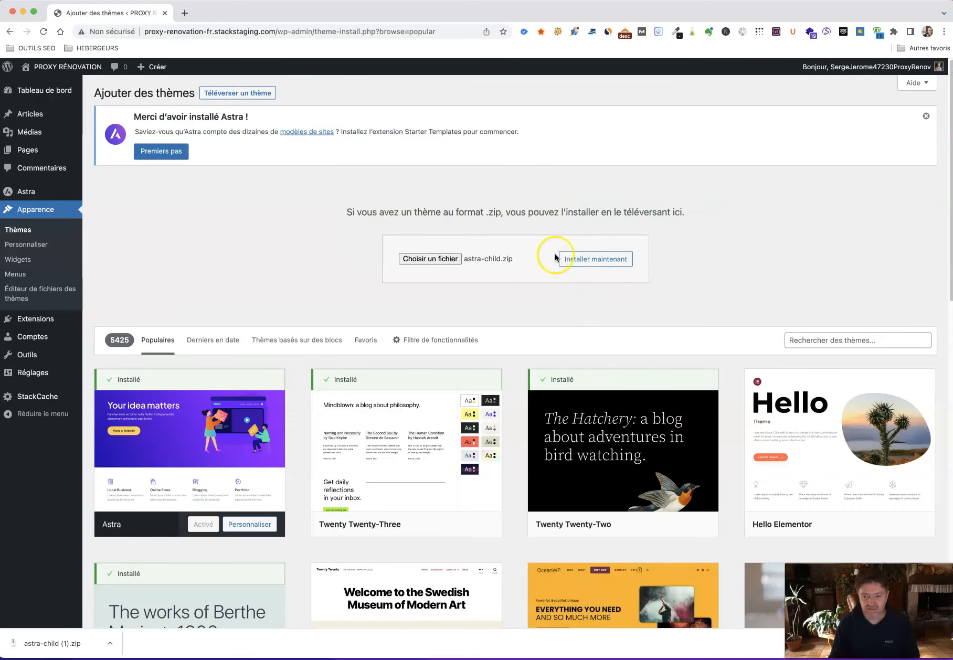
- Install the theme from astra-child.zip, activate it and dismiss the browser's download bar
{"action": "left_click", "coordinate": [575, 264]}
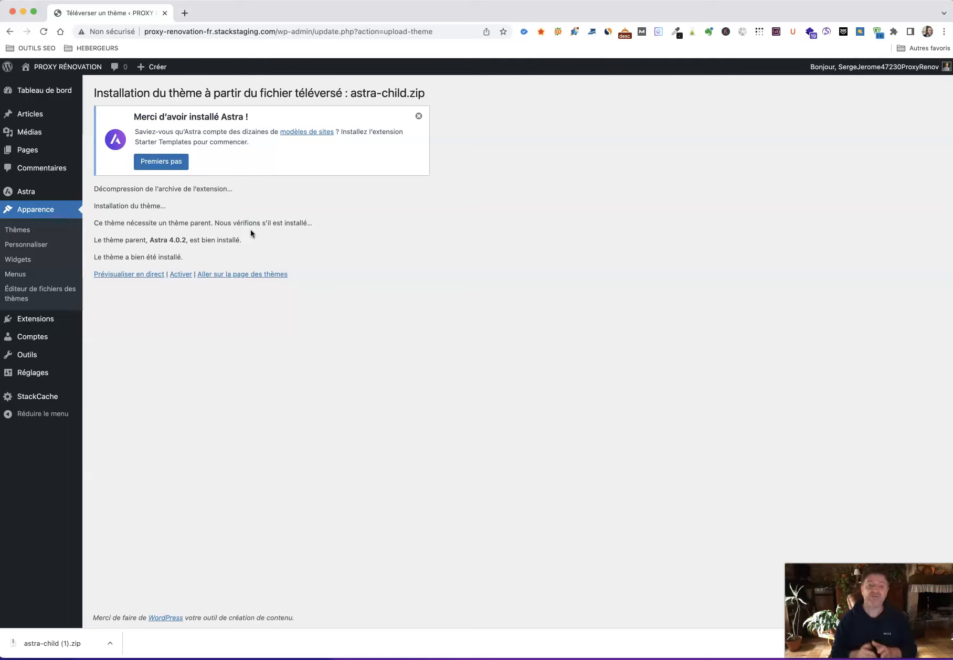
{"action": "left_click", "coordinate": [181, 275]}
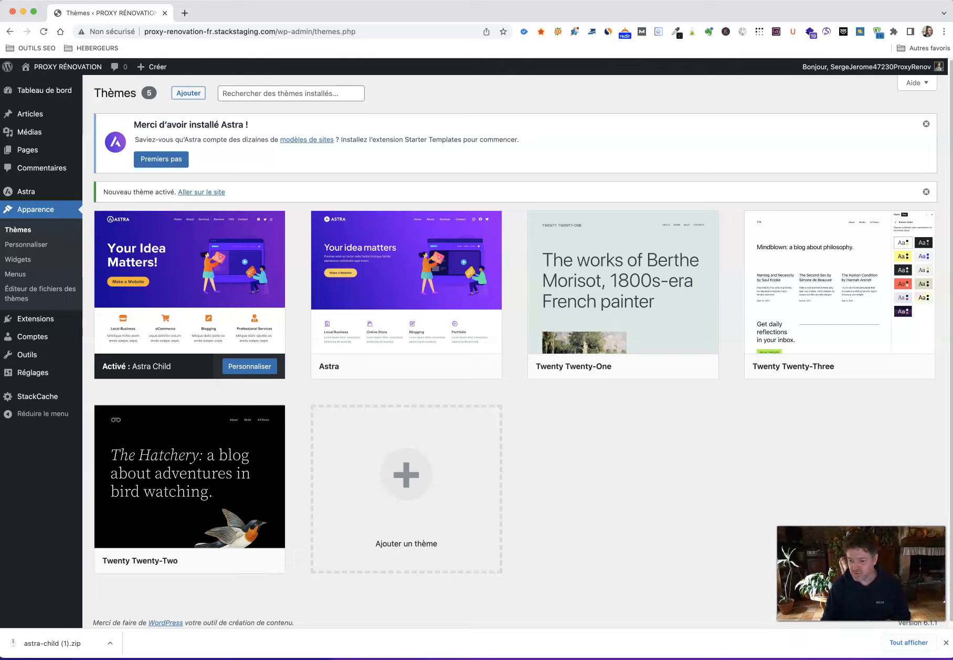
{"action": "left_click", "coordinate": [946, 643]}
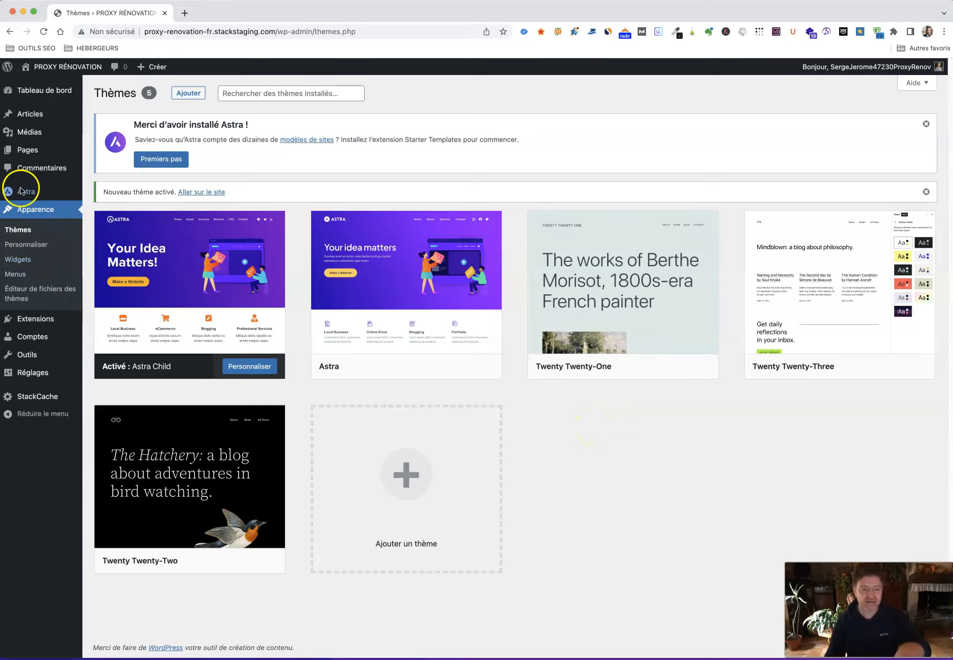
- Open the form for adding an extension by zip upload and start browsing for its file
{"action": "mouse_move", "coordinate": [20, 190]}
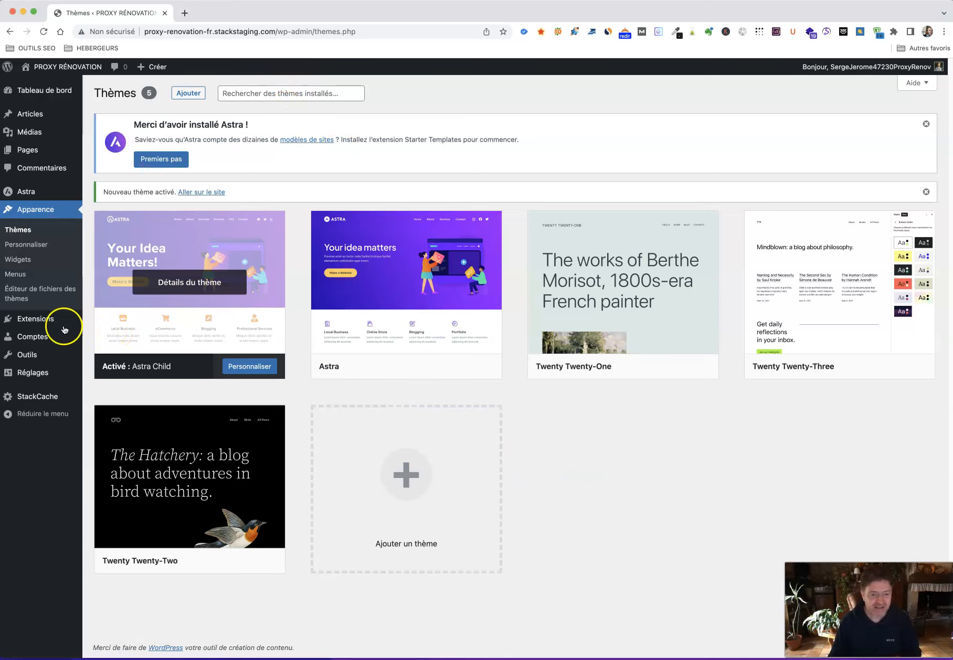
{"action": "mouse_move", "coordinate": [59, 321]}
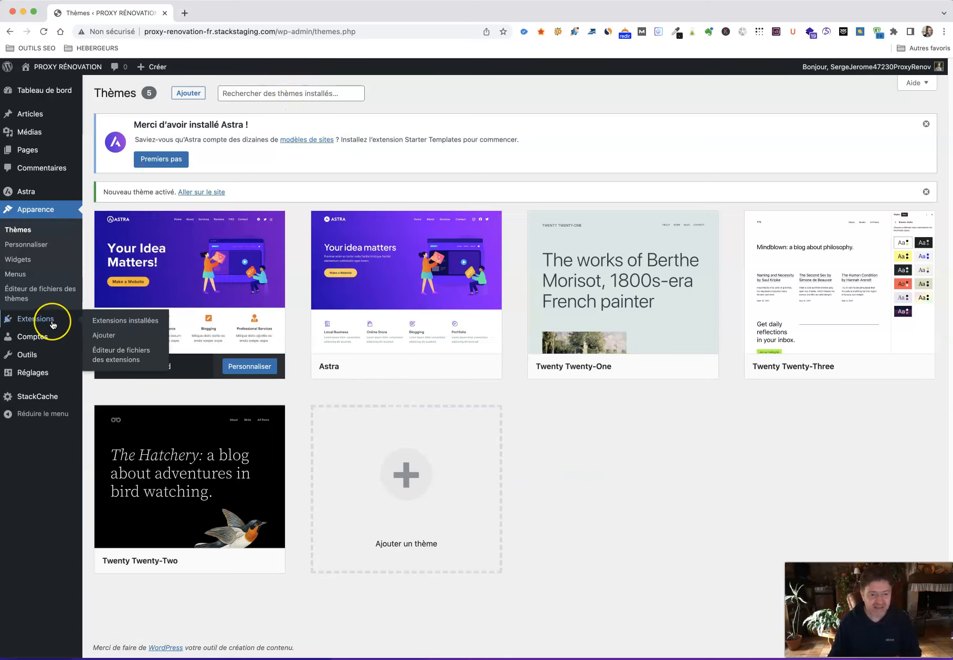
{"action": "left_click", "coordinate": [102, 337]}
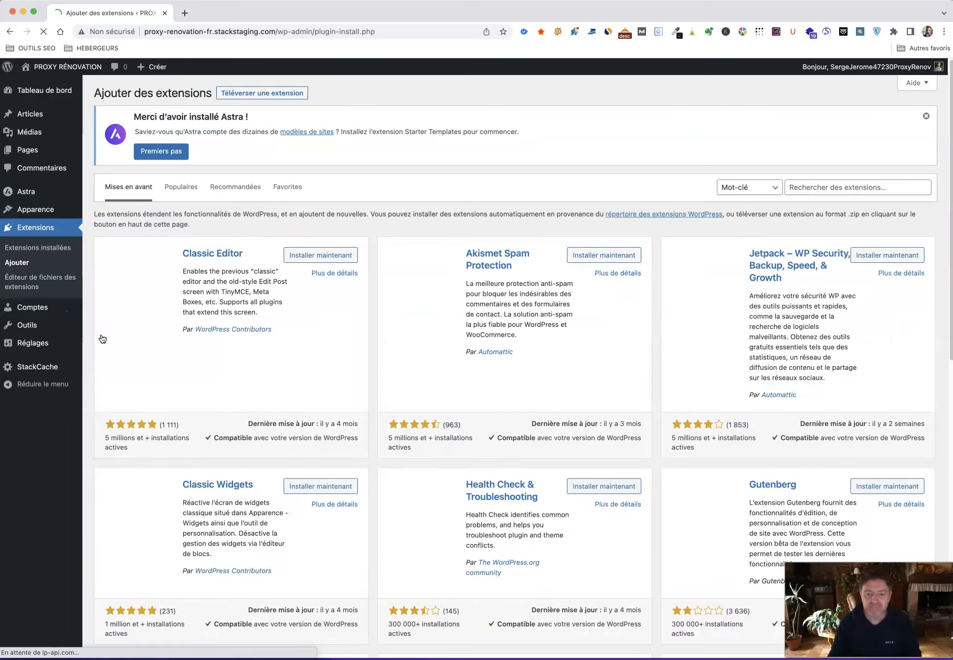
{"action": "left_click", "coordinate": [261, 97]}
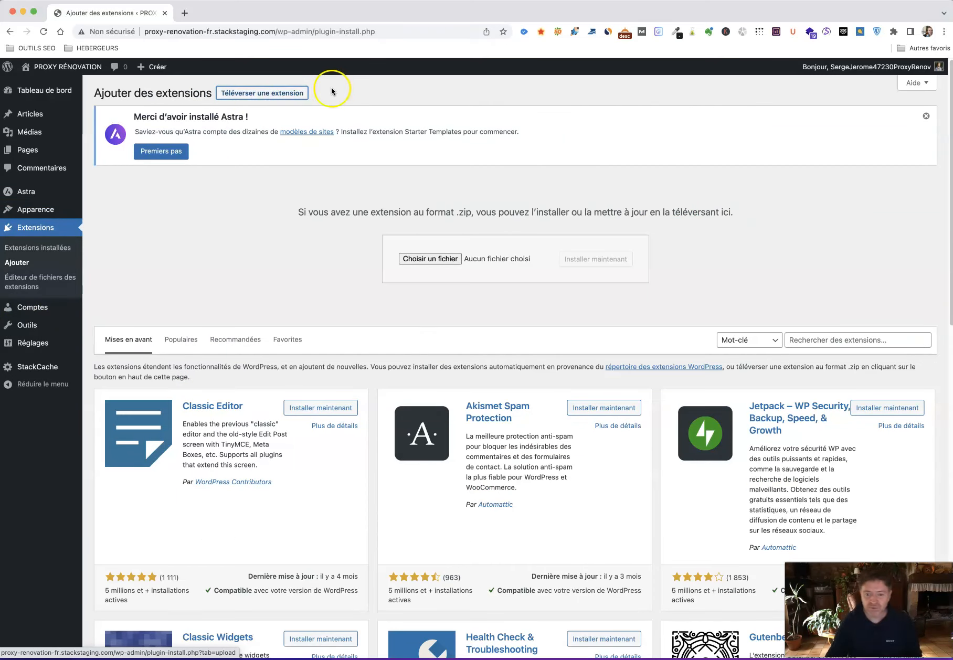
{"action": "left_click", "coordinate": [442, 259]}
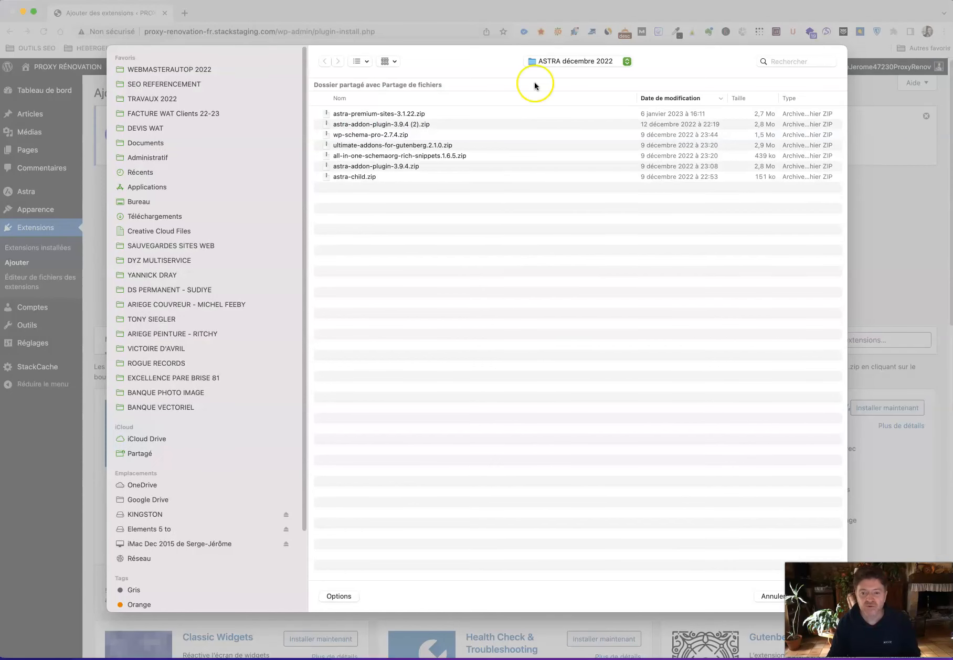
- Go up to ASTRA PRO ACHAT, enter the ASTRA février 2023 folder and select astra-addon-plugin-4.0.1.zip
{"action": "left_click", "coordinate": [575, 61]}
{"action": "left_click", "coordinate": [569, 72]}
{"action": "double_click", "coordinate": [370, 117]}
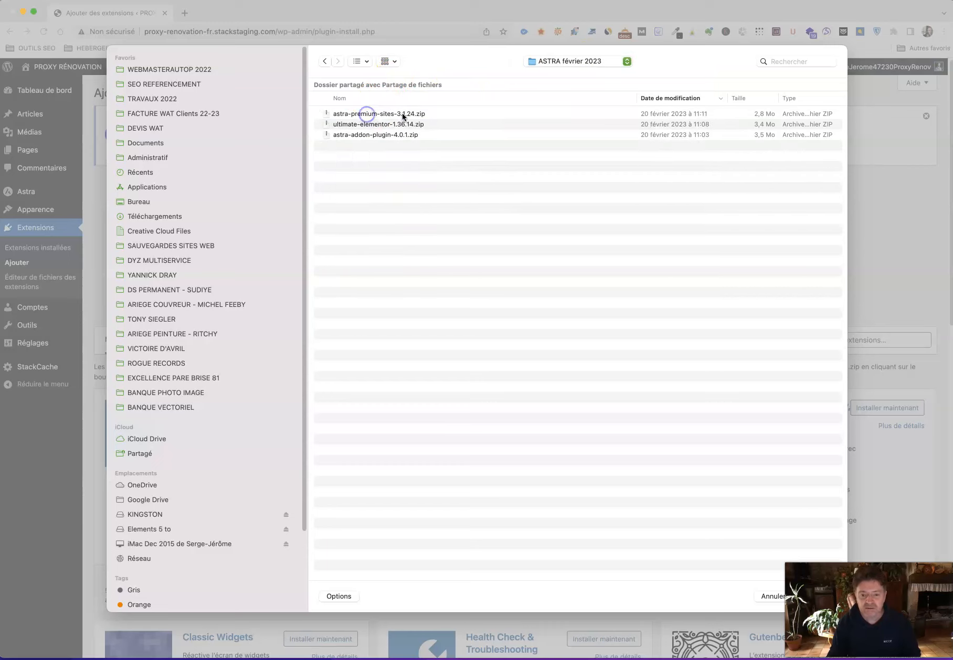
{"action": "left_click", "coordinate": [360, 135]}
- Return to ASTRA PRO ACHAT and examine the archives in ASTRA décembre 2022 for comparison
{"action": "left_click", "coordinate": [470, 56]}
{"action": "left_click", "coordinate": [567, 60]}
{"action": "left_click", "coordinate": [561, 75]}
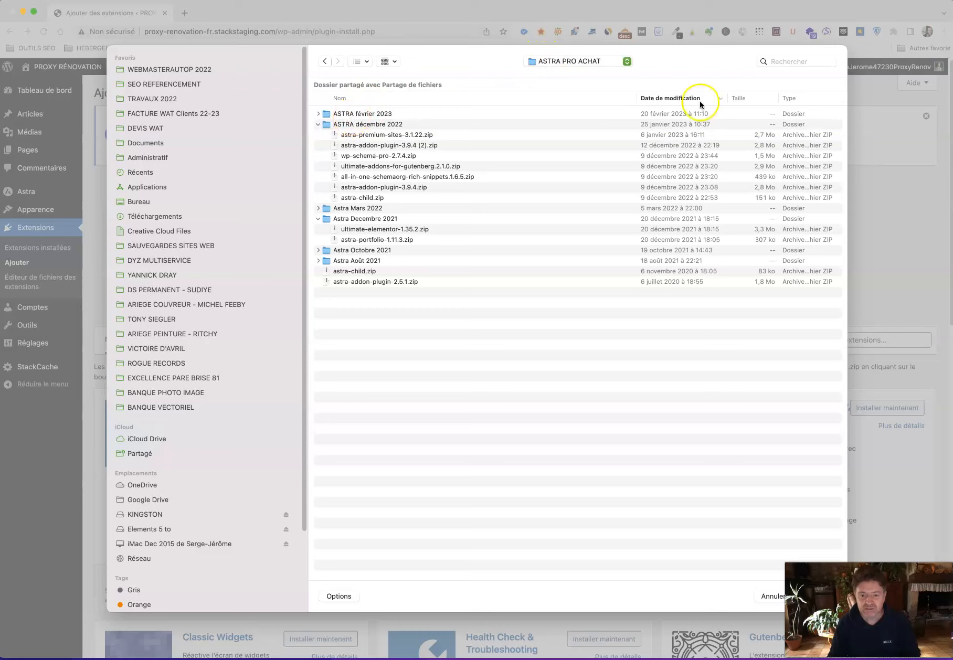
{"action": "left_click", "coordinate": [318, 125]}
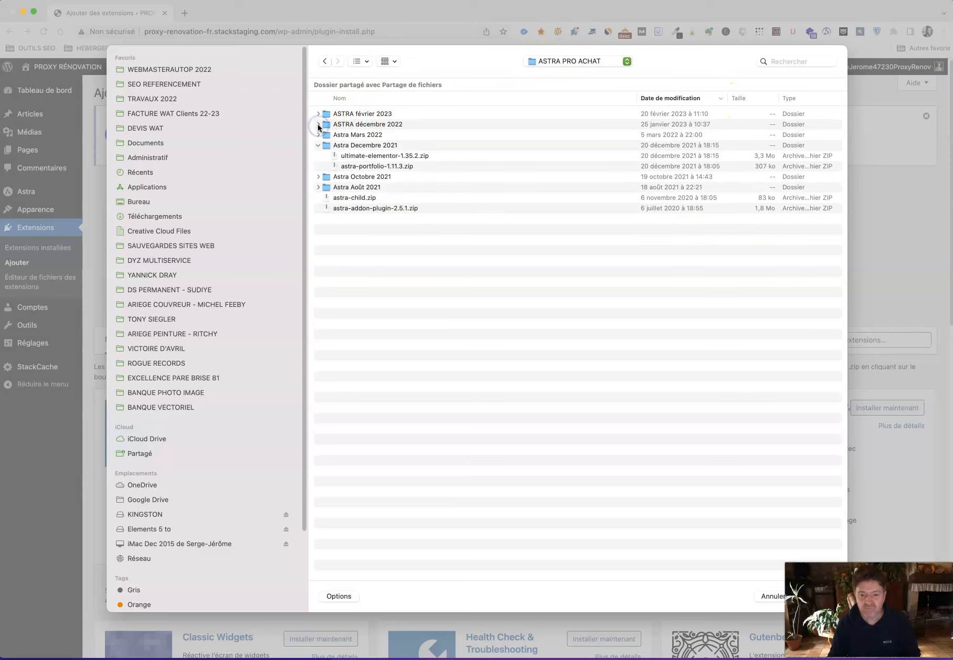
{"action": "double_click", "coordinate": [352, 124]}
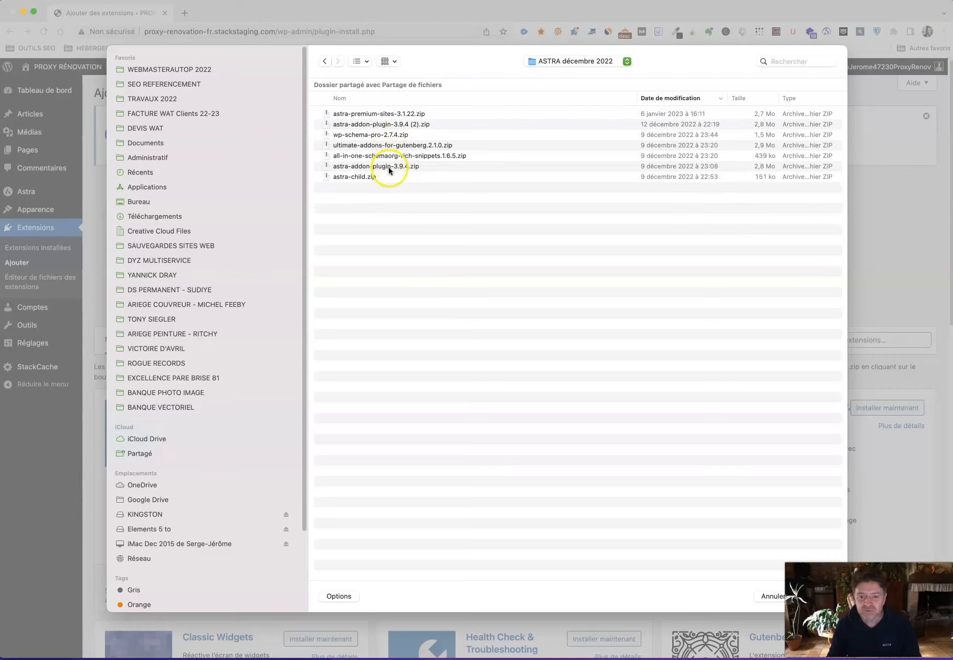
{"action": "left_click", "coordinate": [329, 66]}
- Choose astra-addon-plugin-4.0.1.zip from ASTRA février 2023, resizing the dialog to reach its confirmation, and install the extension
{"action": "double_click", "coordinate": [367, 113]}
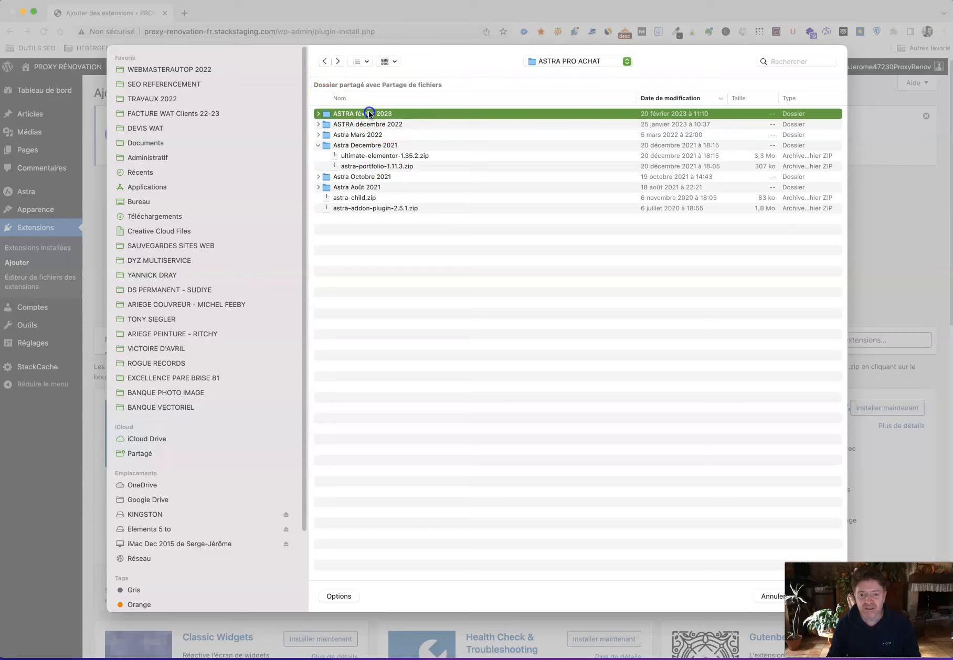
{"action": "left_click", "coordinate": [361, 135]}
{"action": "left_click", "coordinate": [694, 58]}
{"action": "left_click_drag", "start_coordinate": [841, 47], "coordinate": [745, 184]}
{"action": "left_click", "coordinate": [721, 458]}
{"action": "left_click", "coordinate": [586, 259]}
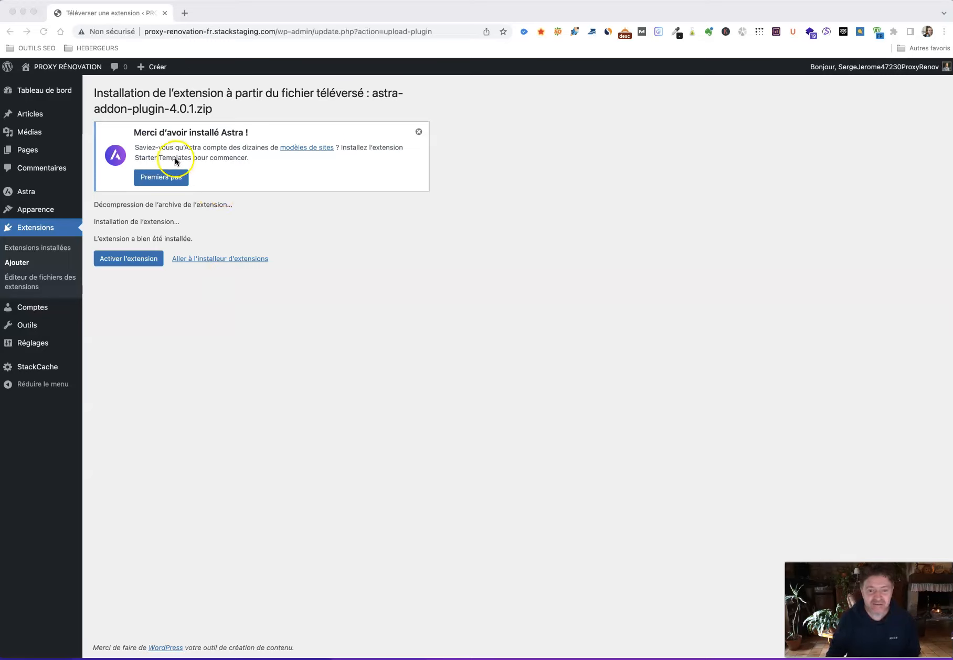
- Activate the installed Astra Pro extension and highlight its name and add-on description in the extensions list
{"action": "left_click", "coordinate": [283, 179]}
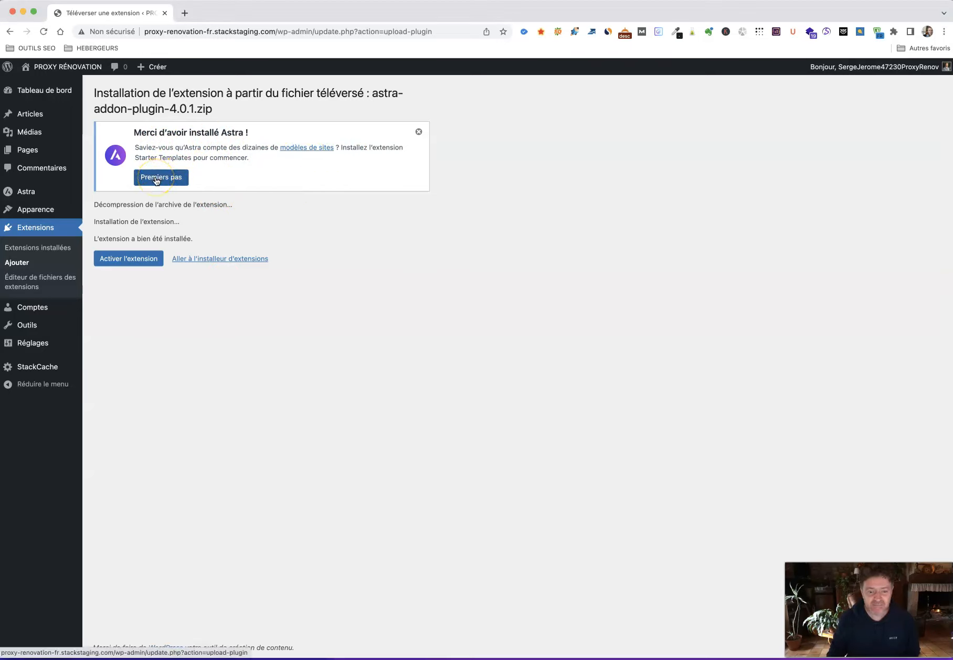
{"action": "left_click", "coordinate": [133, 263]}
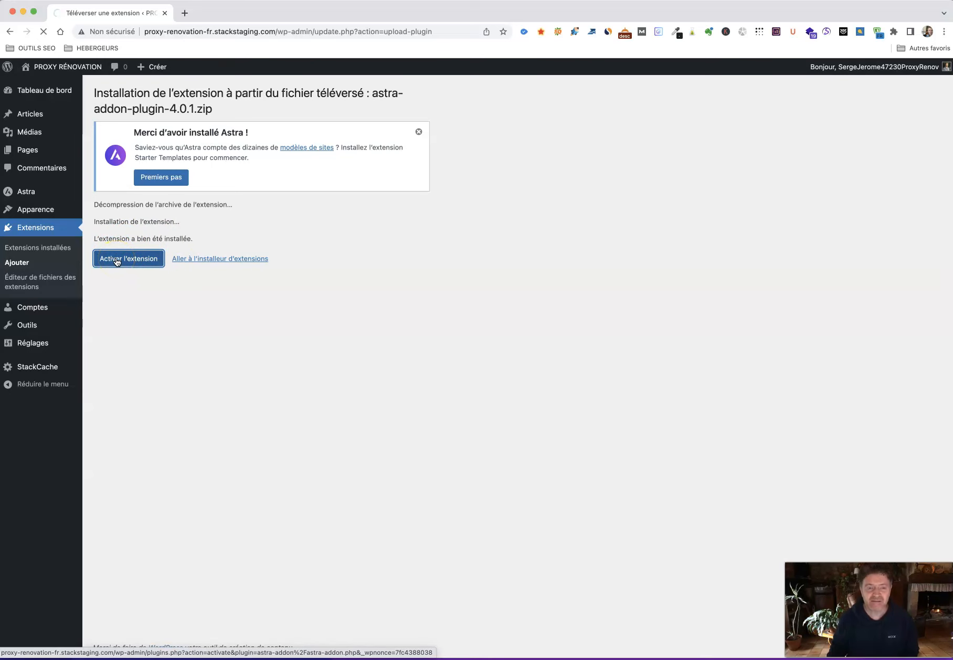
{"action": "left_click", "coordinate": [142, 293]}
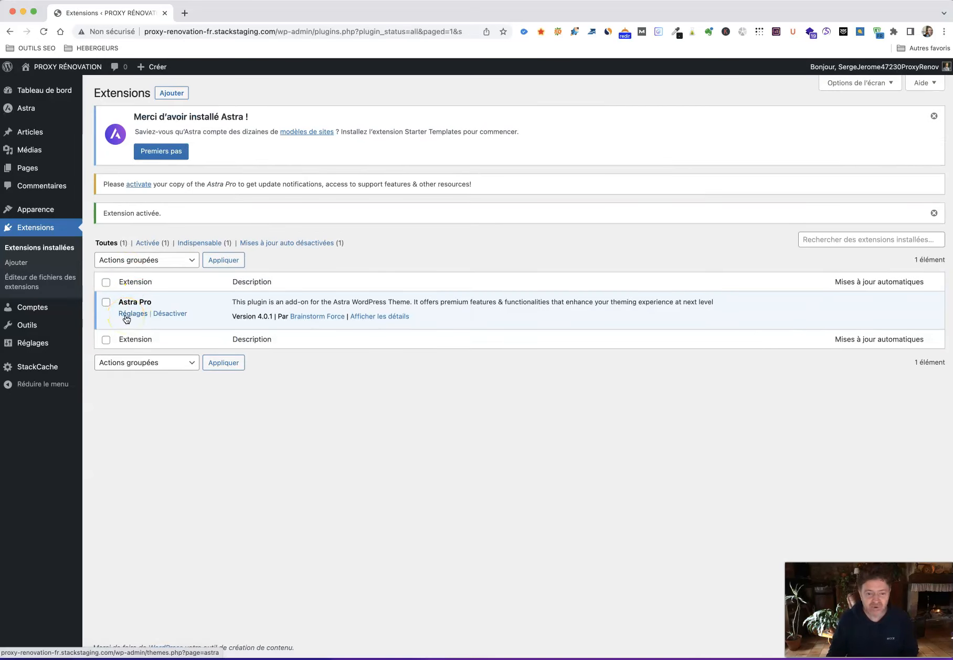
{"action": "left_click_drag", "start_coordinate": [151, 302], "coordinate": [117, 306]}
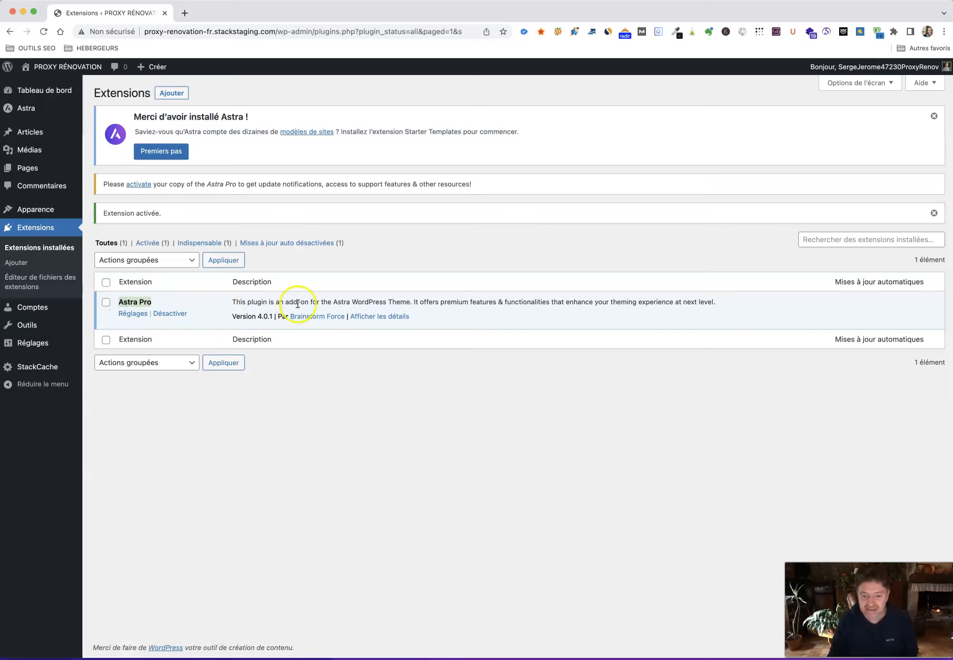
{"action": "left_click_drag", "start_coordinate": [249, 302], "coordinate": [310, 302]}
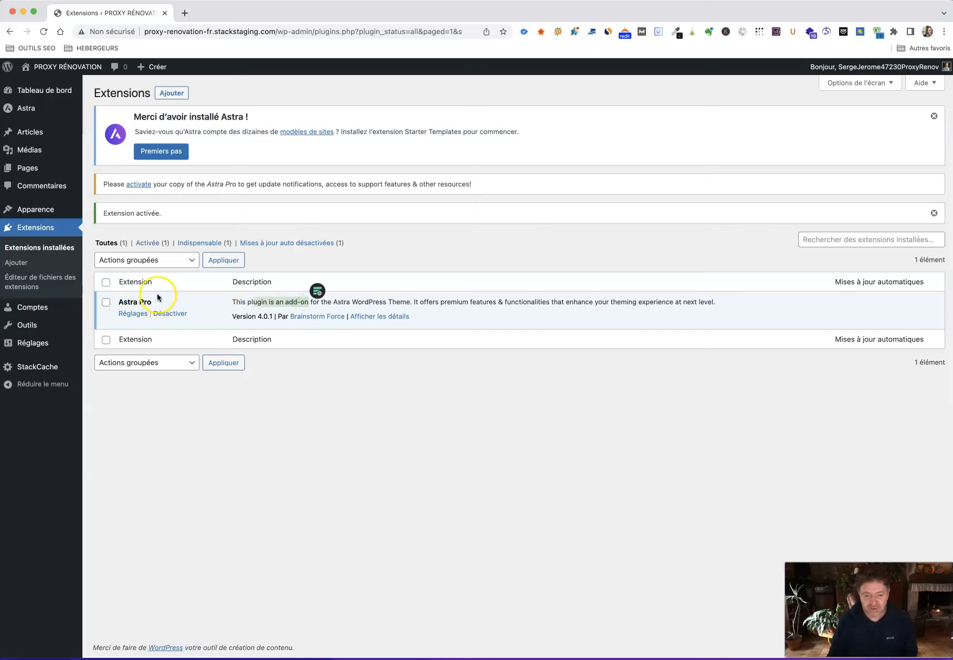
- Open the Astra Pro settings page and locate the Your License section below the modules and integrations
{"action": "left_click", "coordinate": [130, 317]}
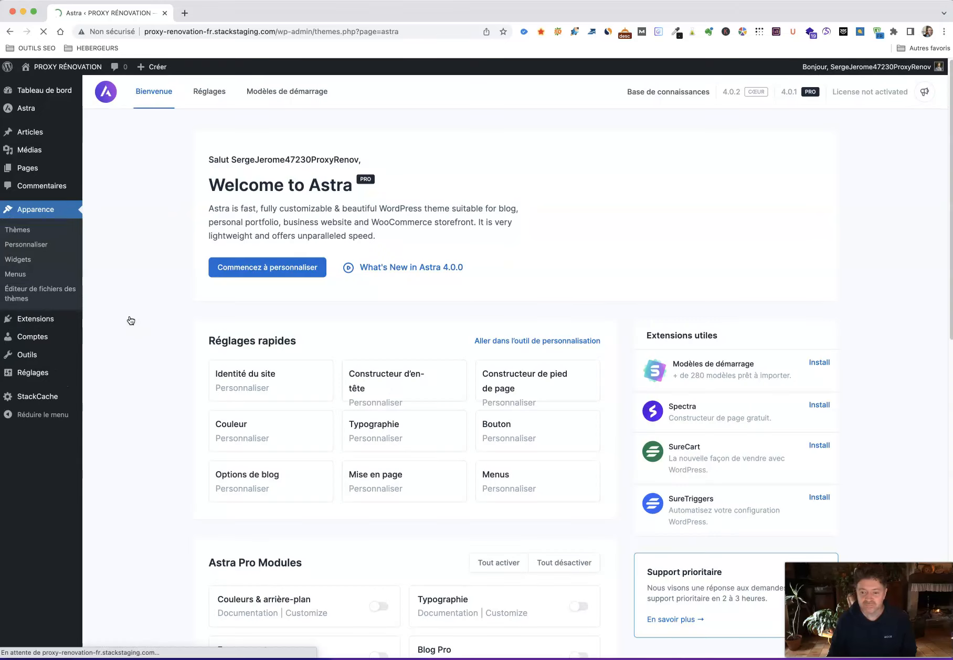
{"action": "scroll", "coordinate": [186, 346], "scroll_direction": "down", "scroll_amount": 4}
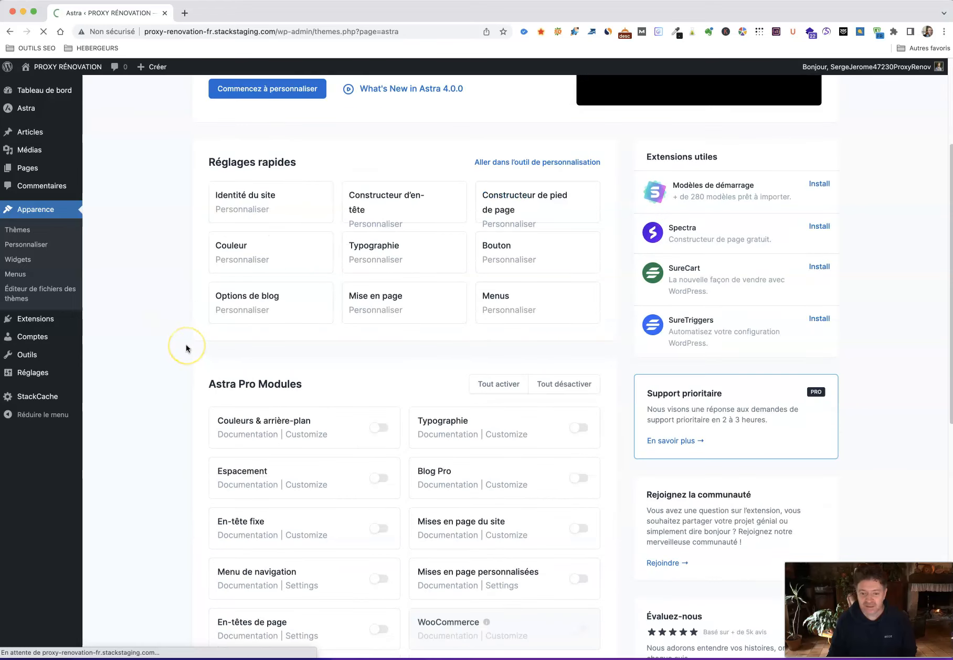
{"action": "scroll", "coordinate": [187, 348], "scroll_direction": "down", "scroll_amount": 10}
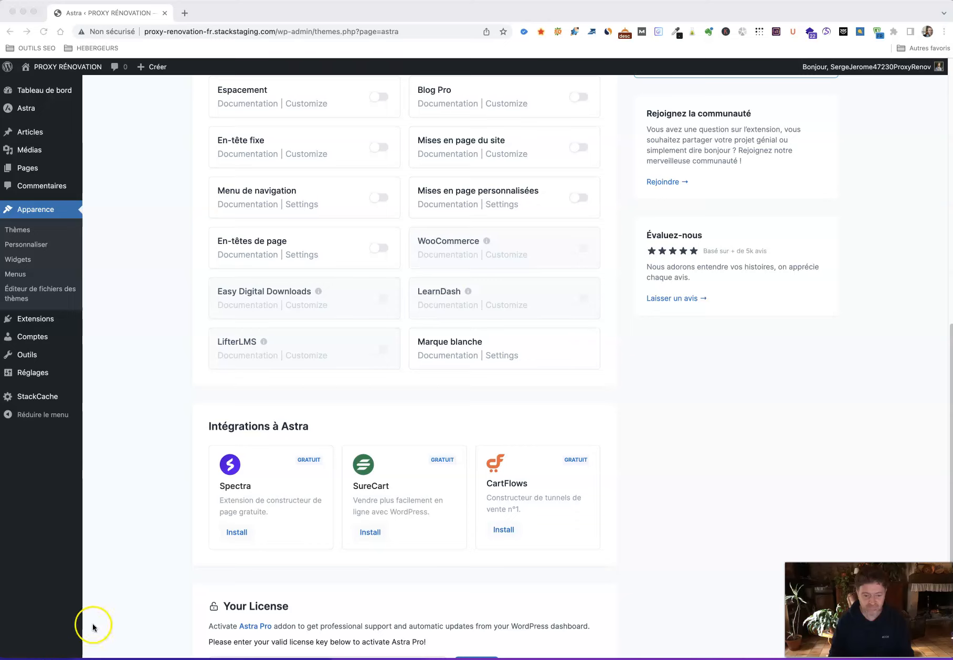
{"action": "left_click", "coordinate": [298, 598]}
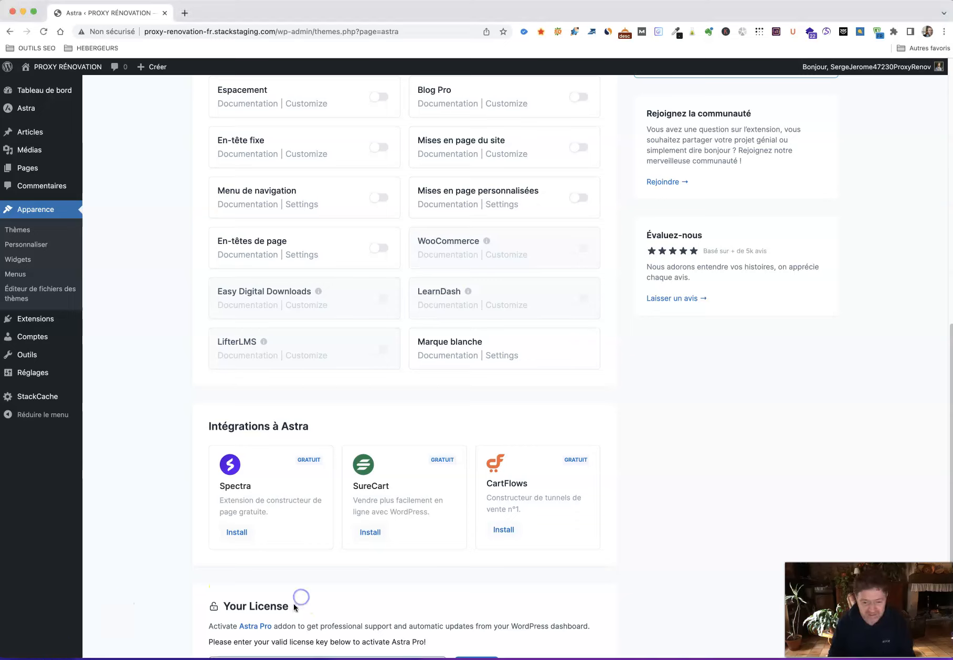
{"action": "left_click_drag", "start_coordinate": [286, 606], "coordinate": [227, 606]}
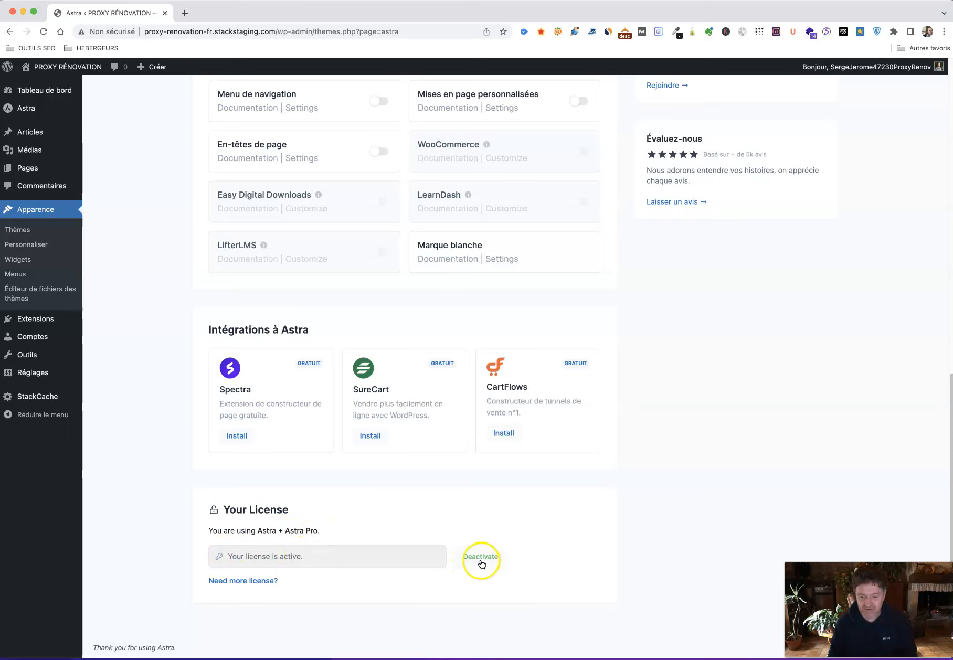
- Review the Astra welcome page for the Astra Pro version, license status, quick settings and useful extensions
{"action": "scroll", "coordinate": [682, 501], "scroll_direction": "up", "scroll_amount": 15}
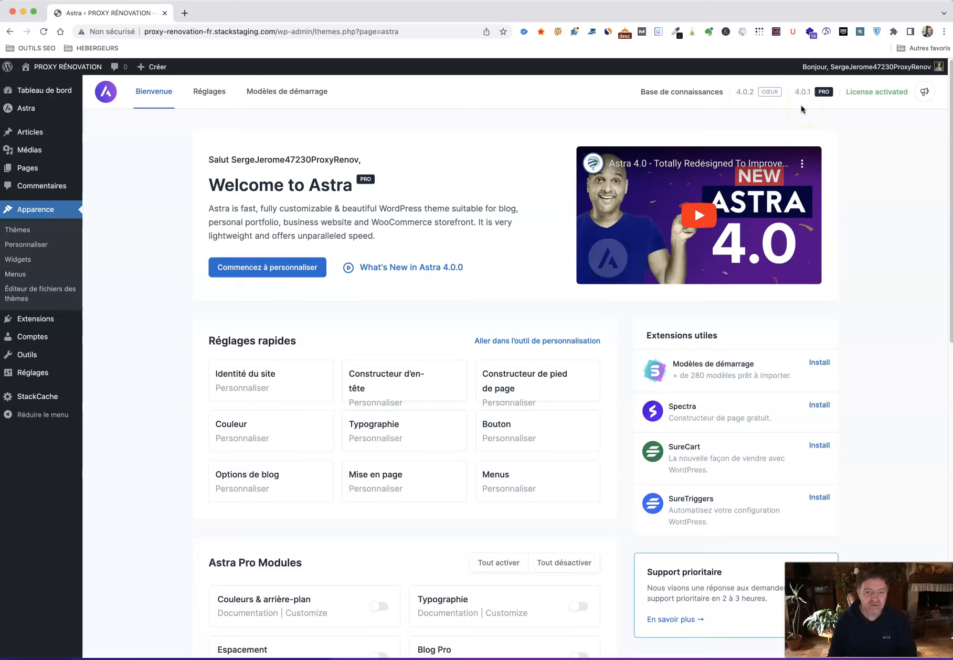
{"action": "scroll", "coordinate": [864, 260], "scroll_direction": "down", "scroll_amount": 1}
{"action": "scroll", "coordinate": [865, 257], "scroll_direction": "down", "scroll_amount": 2}
{"action": "scroll", "coordinate": [861, 256], "scroll_direction": "up", "scroll_amount": 2}
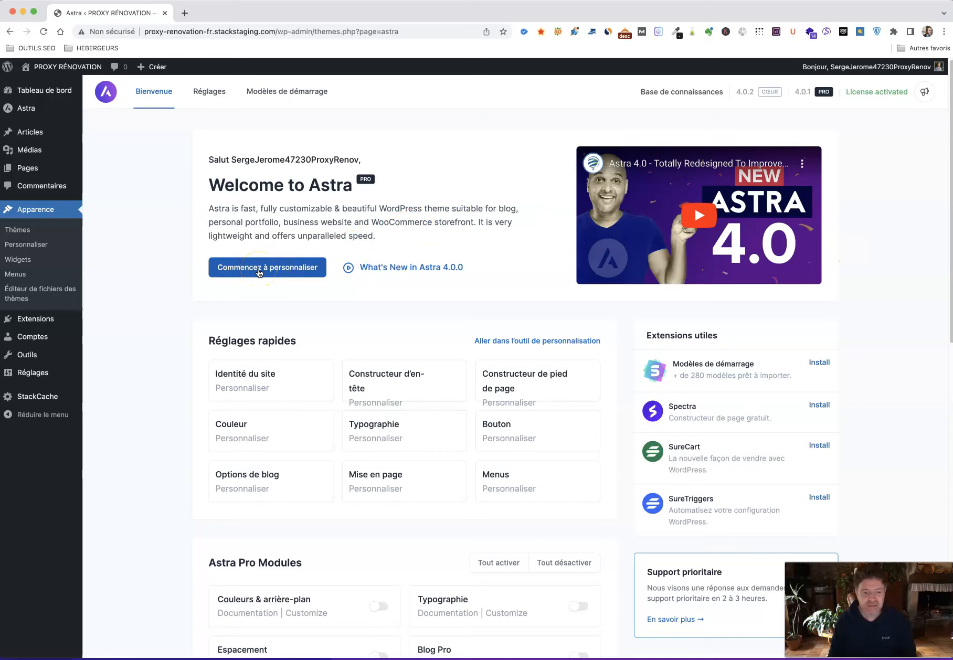
- Open the installed extensions list and start the Starter Templates installation offered in the Astra thank-you notice
{"action": "left_click", "coordinate": [31, 325]}
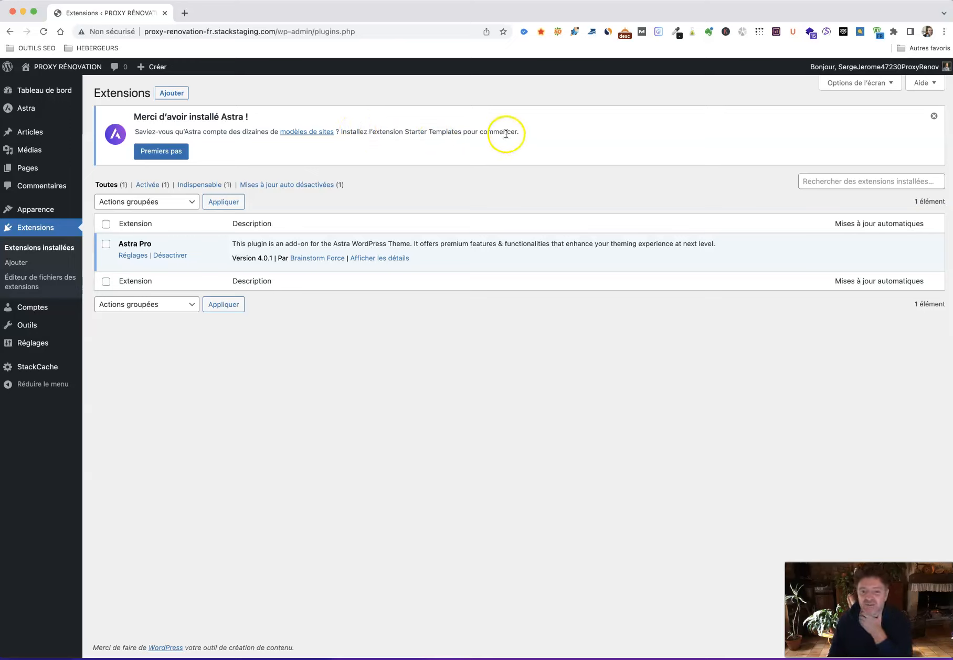
{"action": "left_click_drag", "start_coordinate": [516, 134], "coordinate": [223, 139]}
{"action": "left_click", "coordinate": [170, 151]}
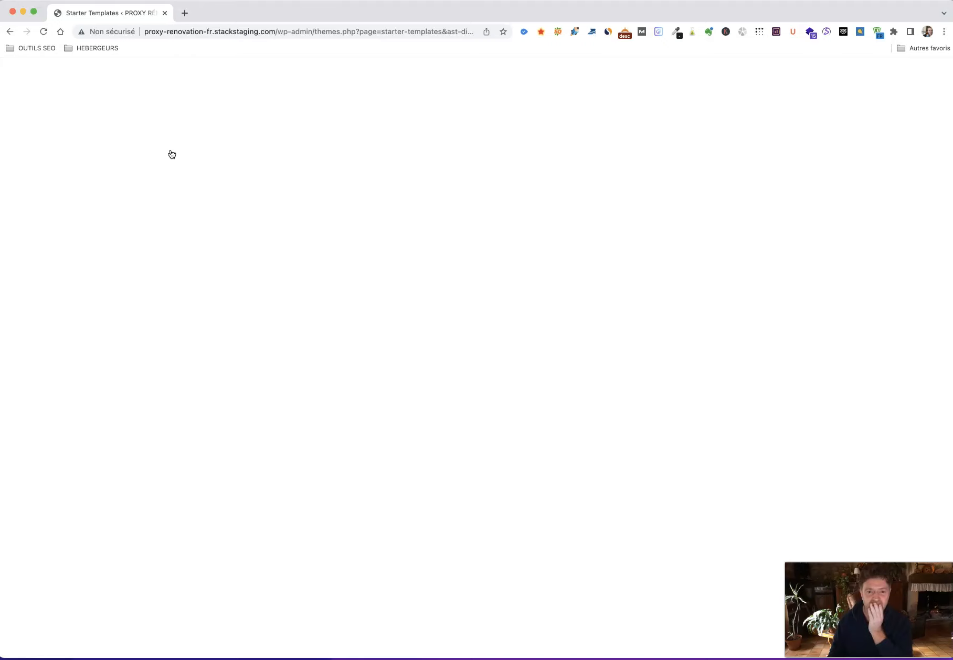
{"action": "left_click", "coordinate": [134, 157]}
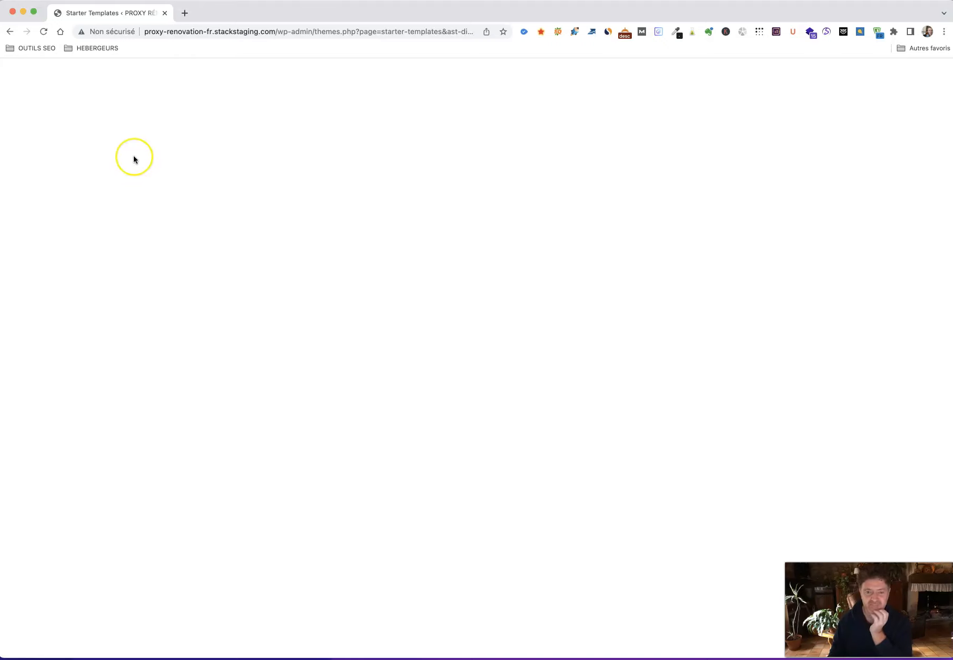
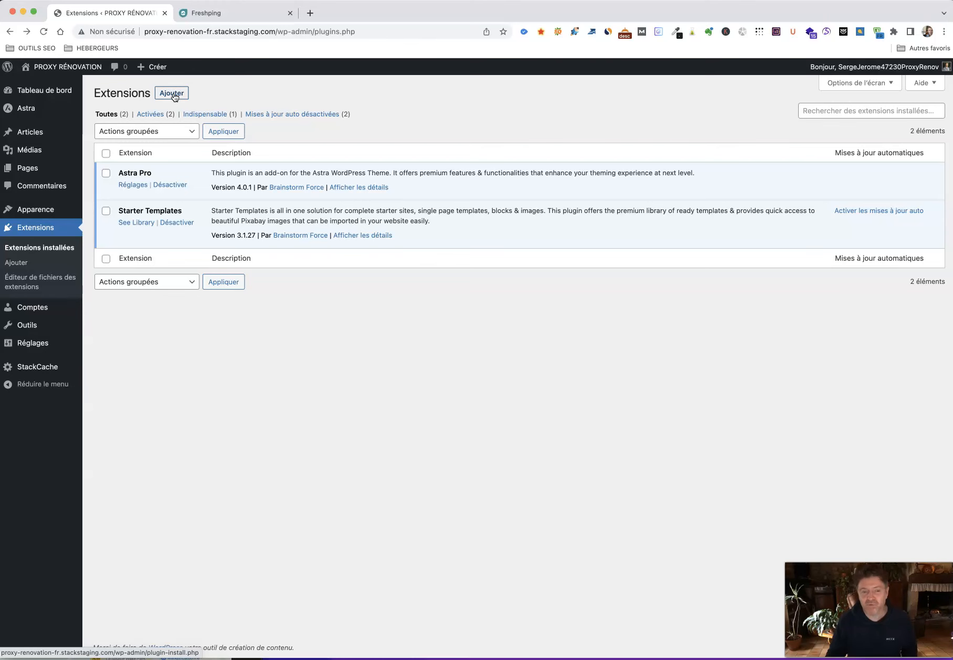
- Start uploading a new extension and select astra-premium-sites-3.1.24.zip in ASTRA février 2023, widening the file name column
{"action": "left_click", "coordinate": [174, 96]}
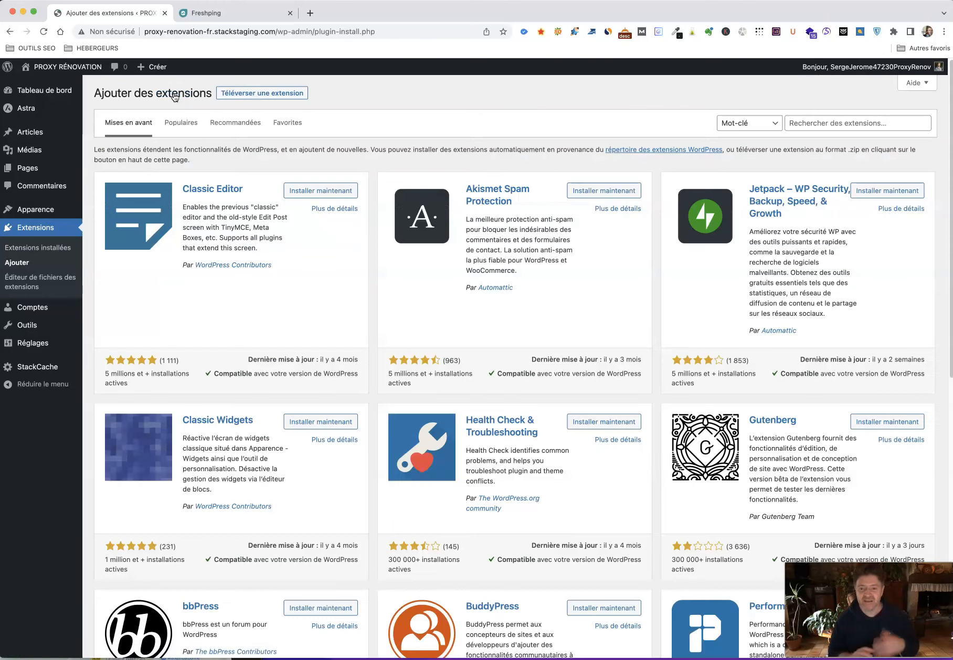
{"action": "left_click", "coordinate": [292, 96]}
{"action": "left_click", "coordinate": [454, 188]}
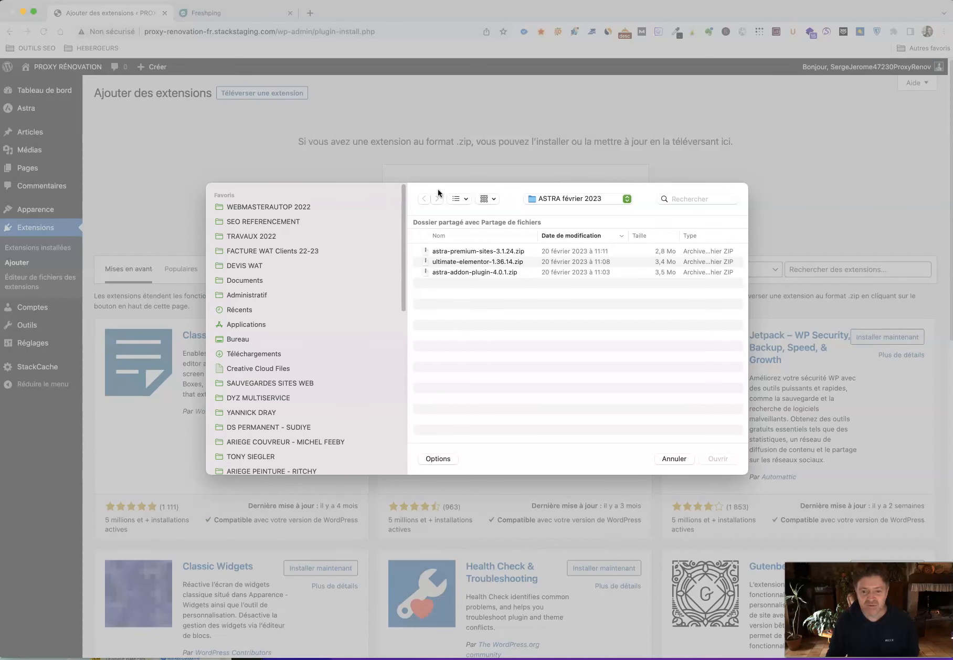
{"action": "left_click_drag", "start_coordinate": [536, 235], "coordinate": [616, 234]}
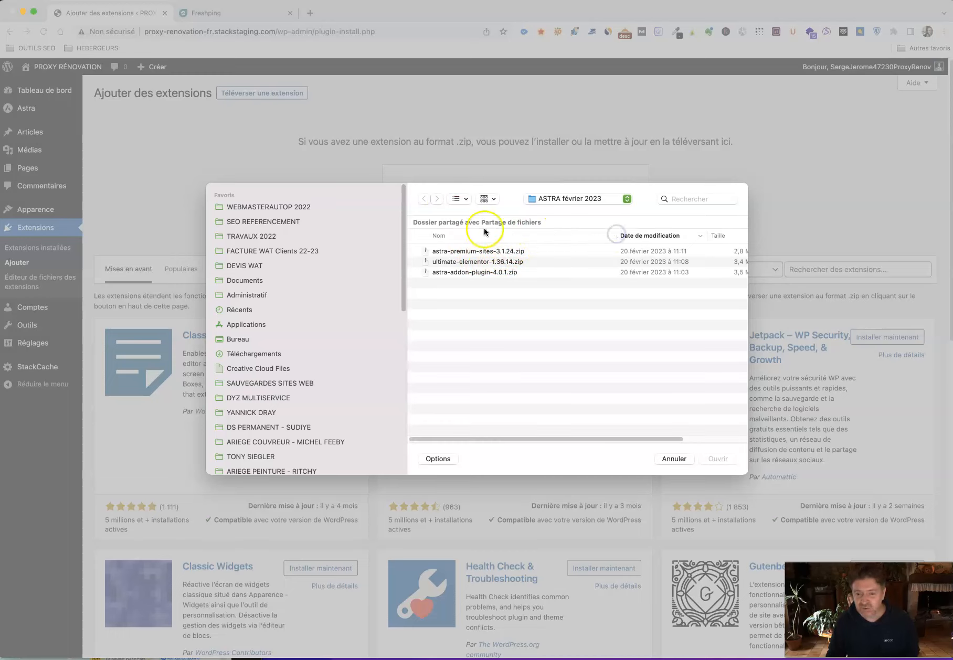
{"action": "left_click", "coordinate": [463, 252]}
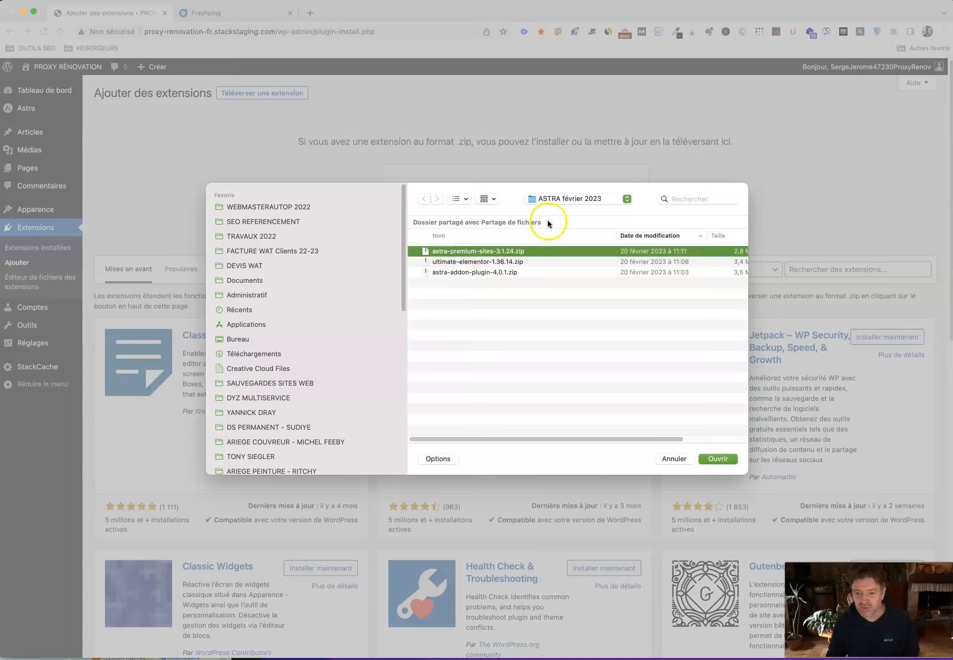
- Go up to ASTRA PRO ACHAT and examine the extension archives in the ASTRA décembre 2022 folder
{"action": "left_click", "coordinate": [558, 198]}
{"action": "left_click", "coordinate": [559, 207]}
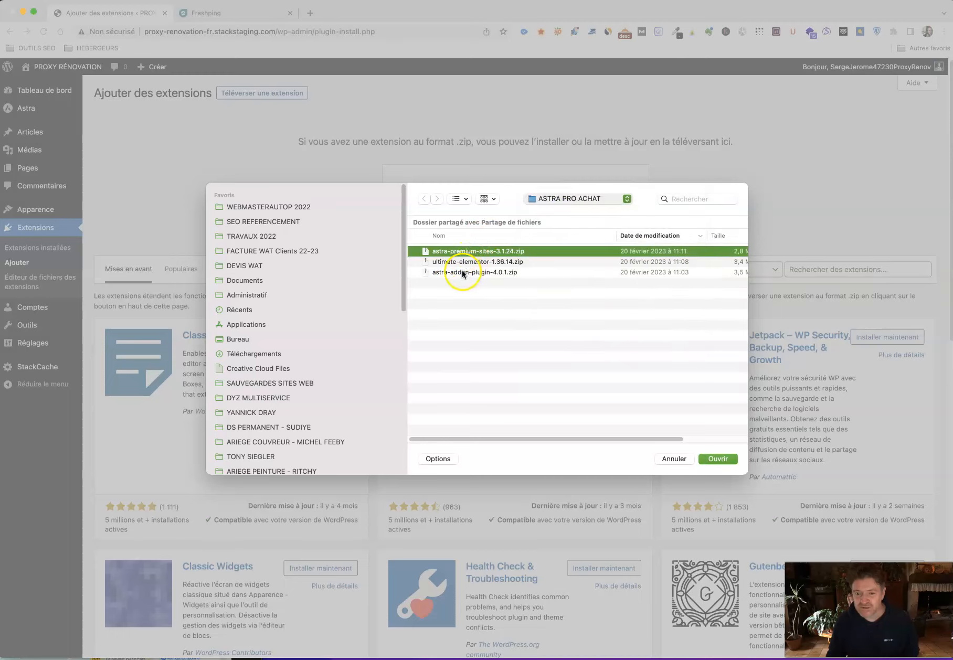
{"action": "double_click", "coordinate": [475, 261]}
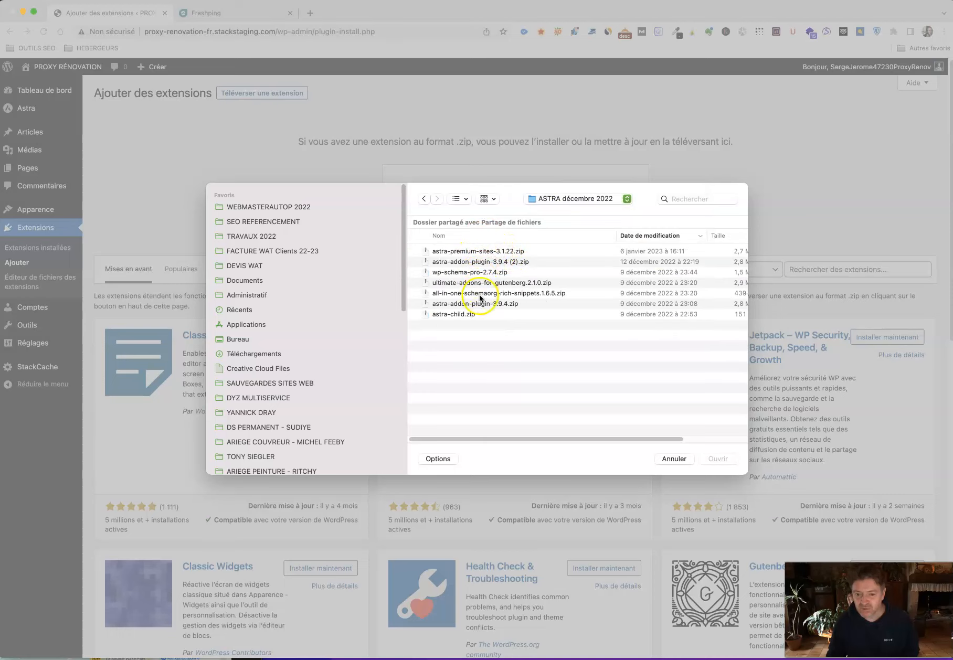
- Return to ASTRA février 2023, choose astra-premium-sites-3.1.24.zip and install the extension
{"action": "left_click", "coordinate": [564, 198]}
{"action": "left_click", "coordinate": [563, 211]}
{"action": "left_click", "coordinate": [449, 252]}
{"action": "double_click", "coordinate": [449, 252]}
{"action": "left_click", "coordinate": [463, 251]}
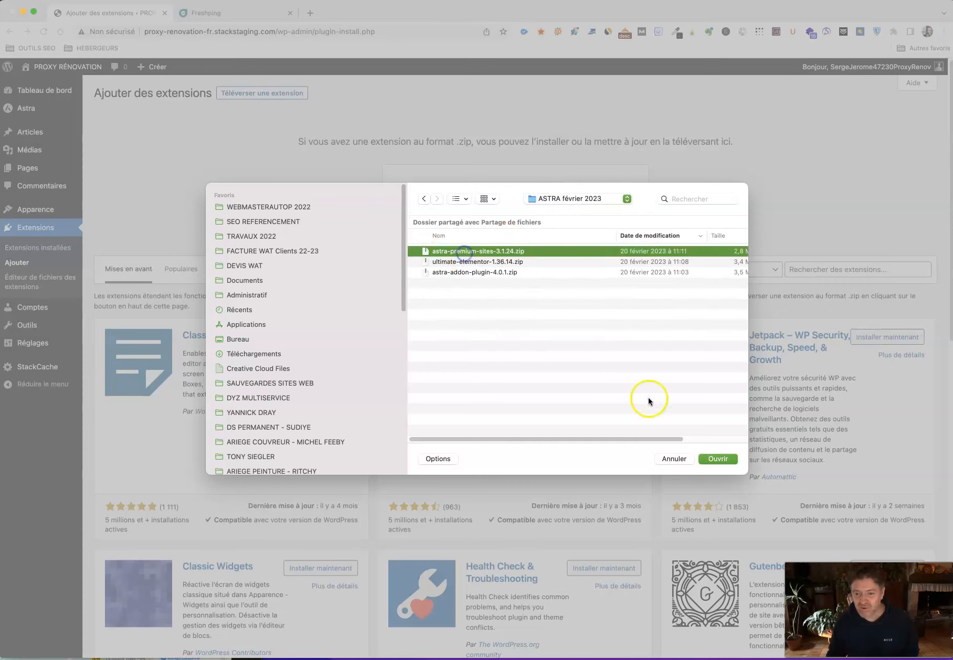
{"action": "left_click", "coordinate": [717, 459]}
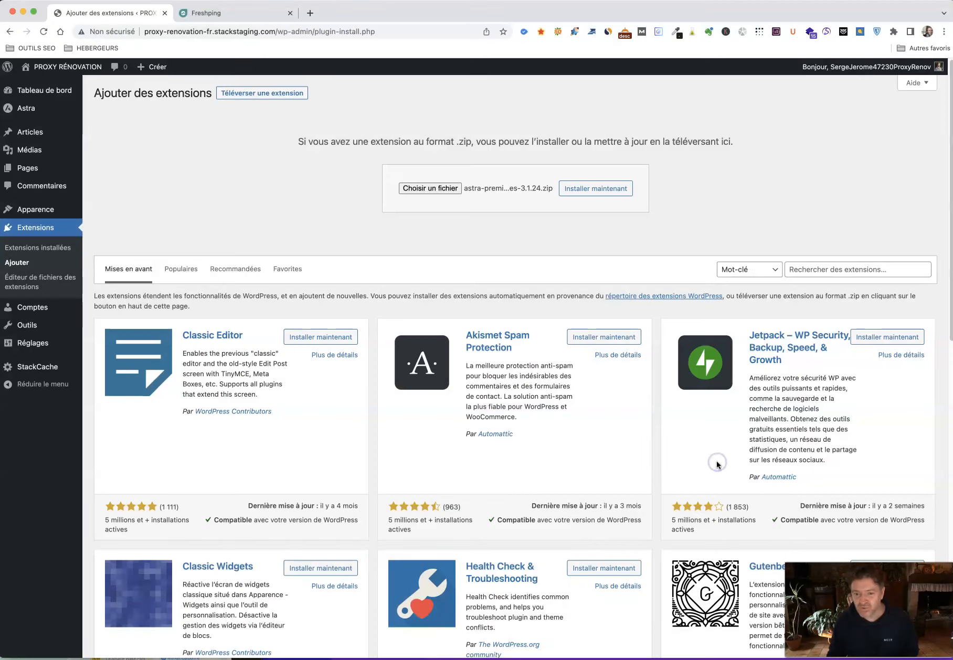
{"action": "left_click", "coordinate": [594, 192]}
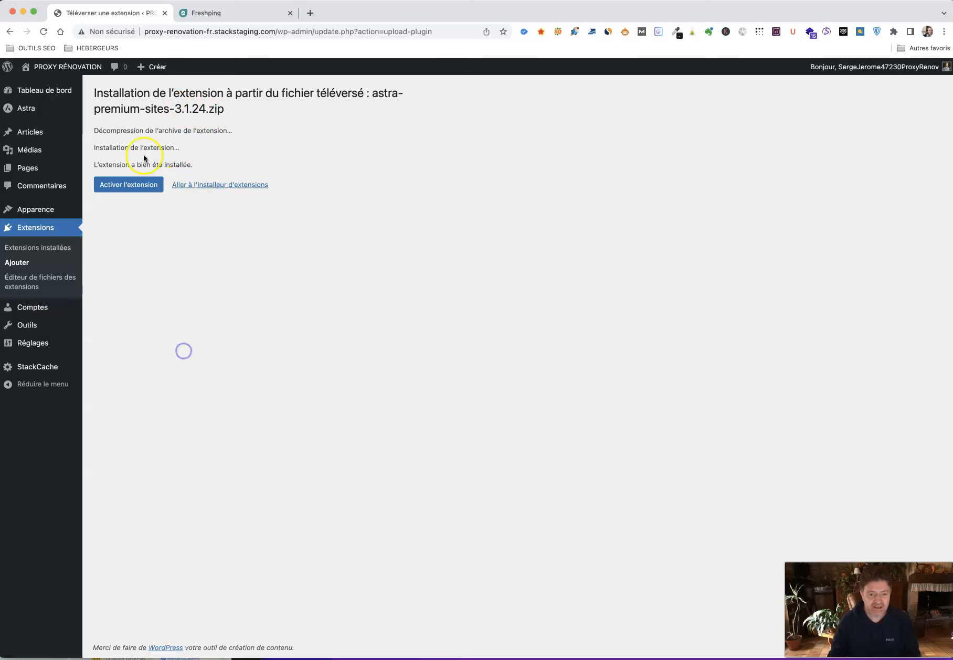
- Activate the Premium Starter Templates extension and deactivate the duplicate free Starter Templates version through the notice
{"action": "left_click", "coordinate": [130, 187]}
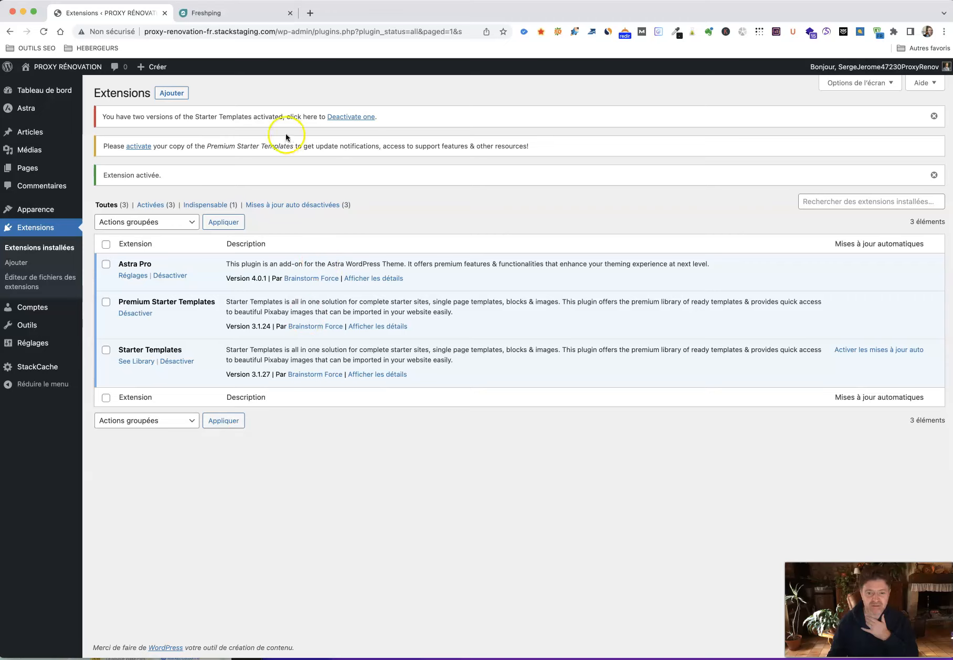
{"action": "left_click_drag", "start_coordinate": [253, 117], "coordinate": [185, 116]}
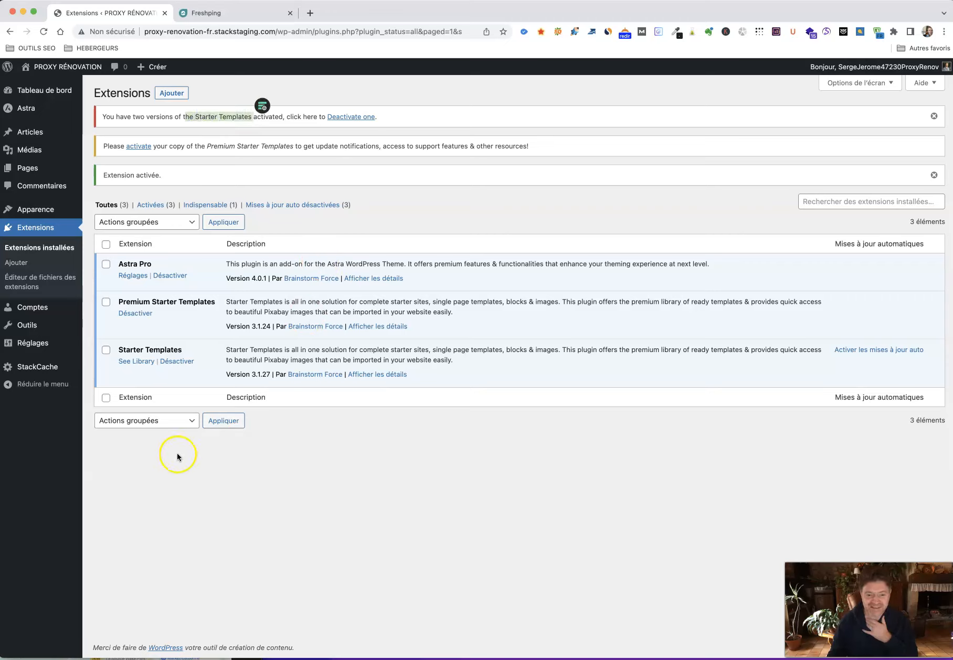
{"action": "left_click", "coordinate": [340, 118]}
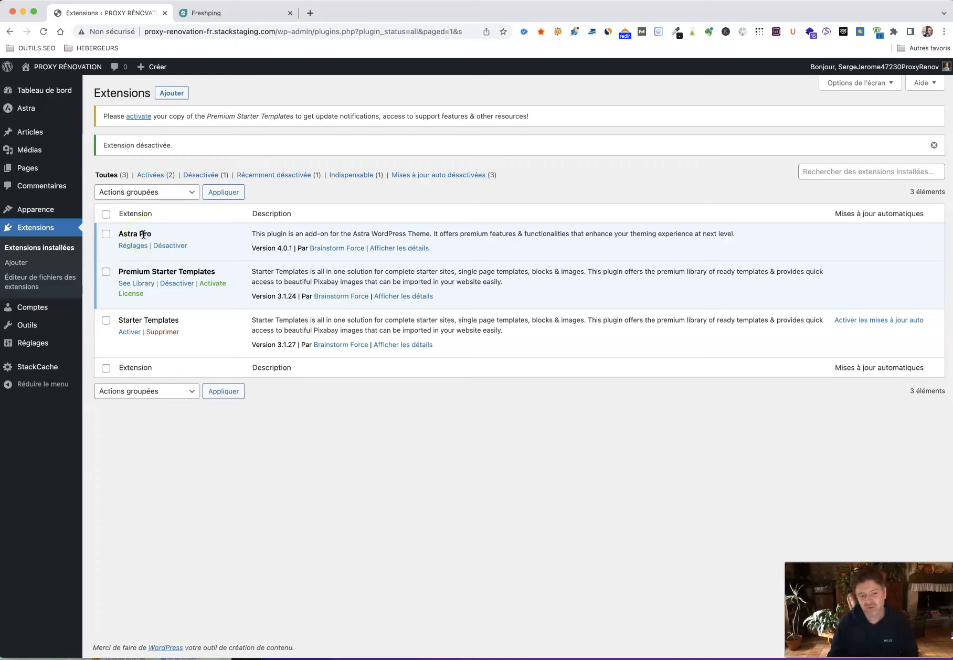
- Activate the license of the Premium Starter Templates extension and close the license dialog
{"action": "left_click", "coordinate": [214, 284]}
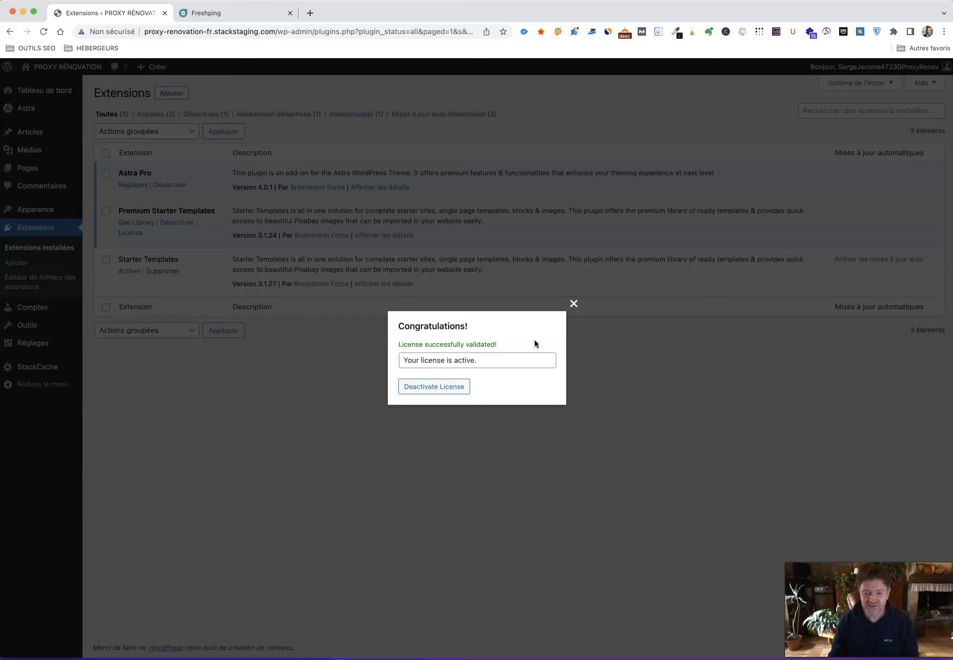
{"action": "left_click", "coordinate": [405, 476]}
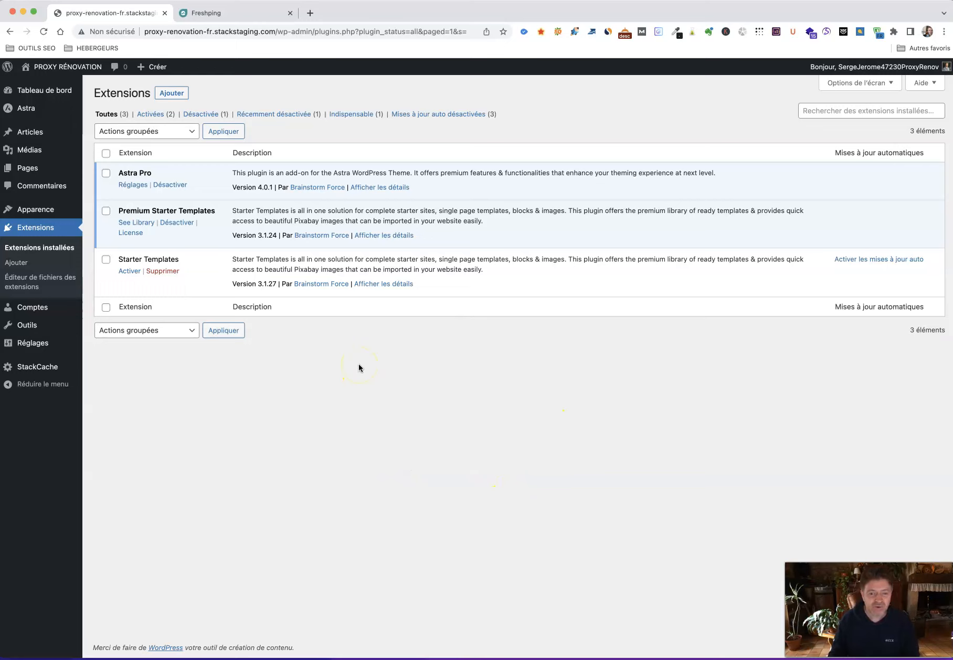
- Open the Premium Starter Templates library, start building the website and choose Elementor as page builder
{"action": "left_click", "coordinate": [134, 223]}
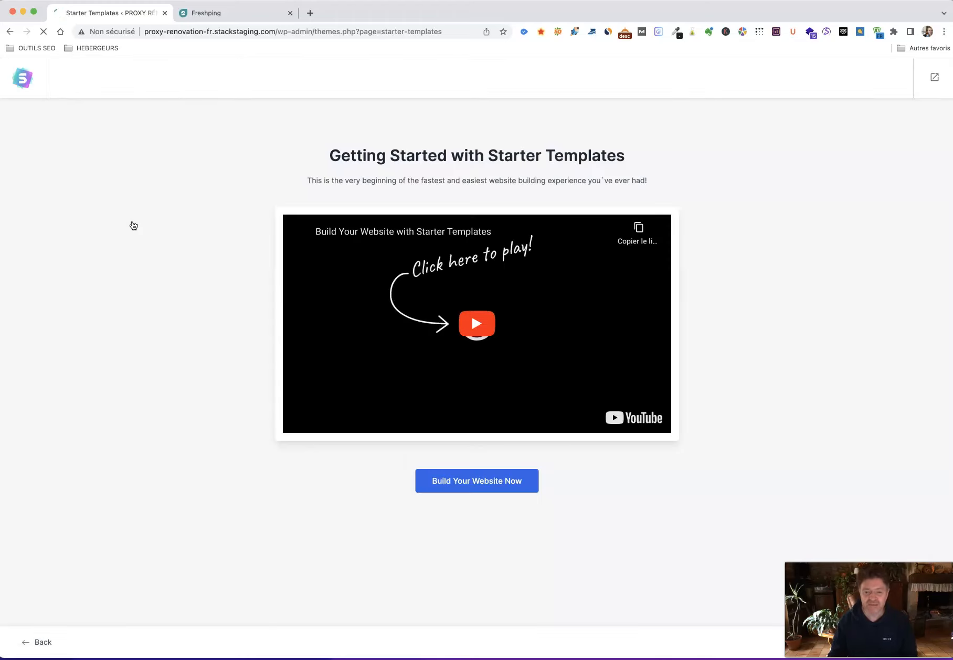
{"action": "left_click", "coordinate": [58, 215]}
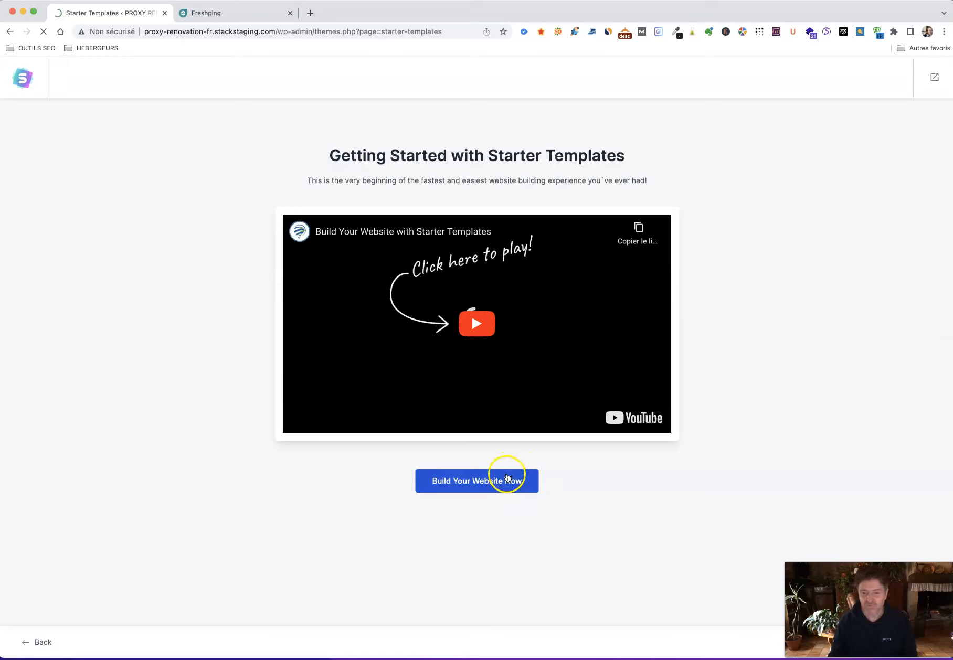
{"action": "left_click", "coordinate": [502, 487]}
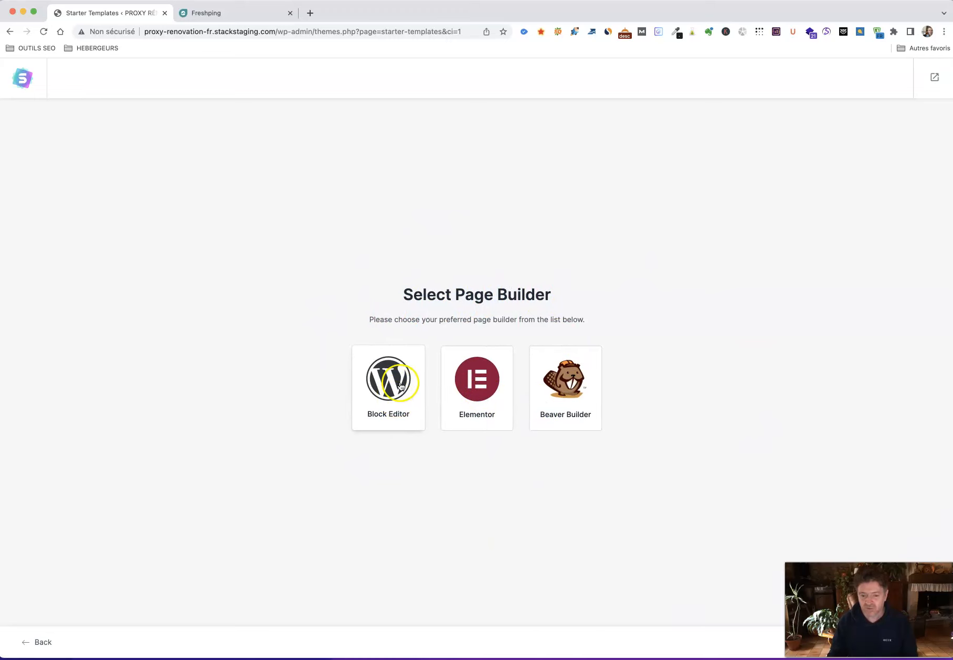
{"action": "left_click", "coordinate": [476, 396]}
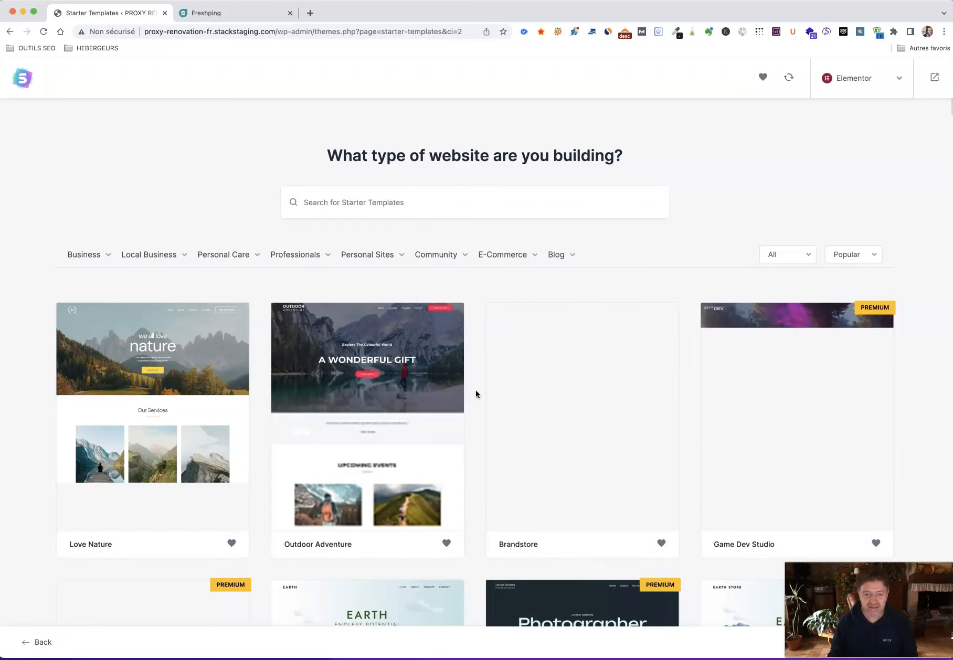
- Filter the starter templates by the Roofing Services type in the Local Business category
{"action": "left_click", "coordinate": [330, 259]}
{"action": "left_click", "coordinate": [191, 261]}
{"action": "left_click", "coordinate": [170, 261]}
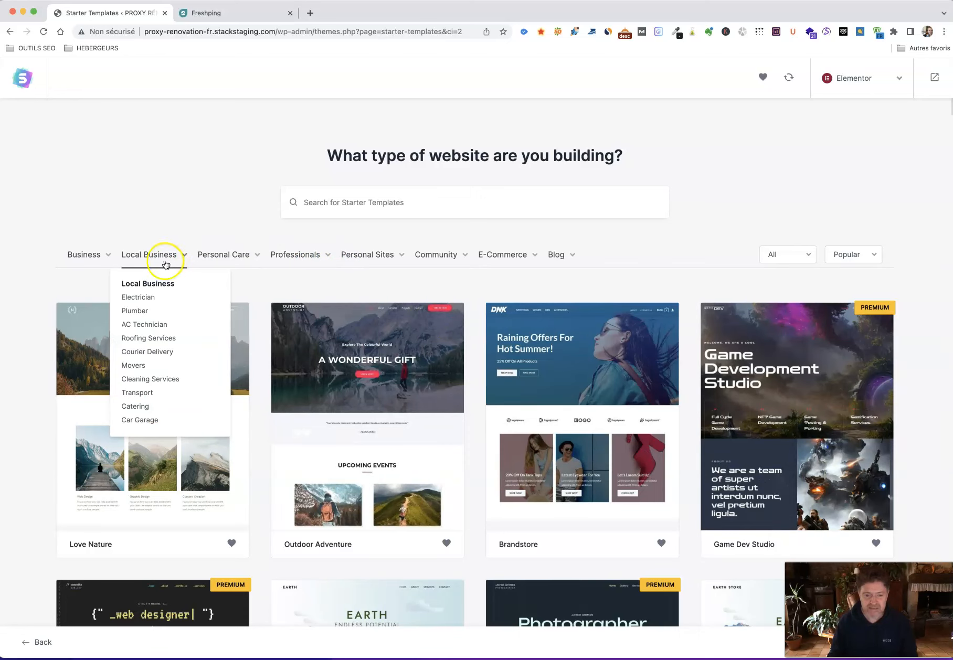
{"action": "left_click", "coordinate": [148, 339]}
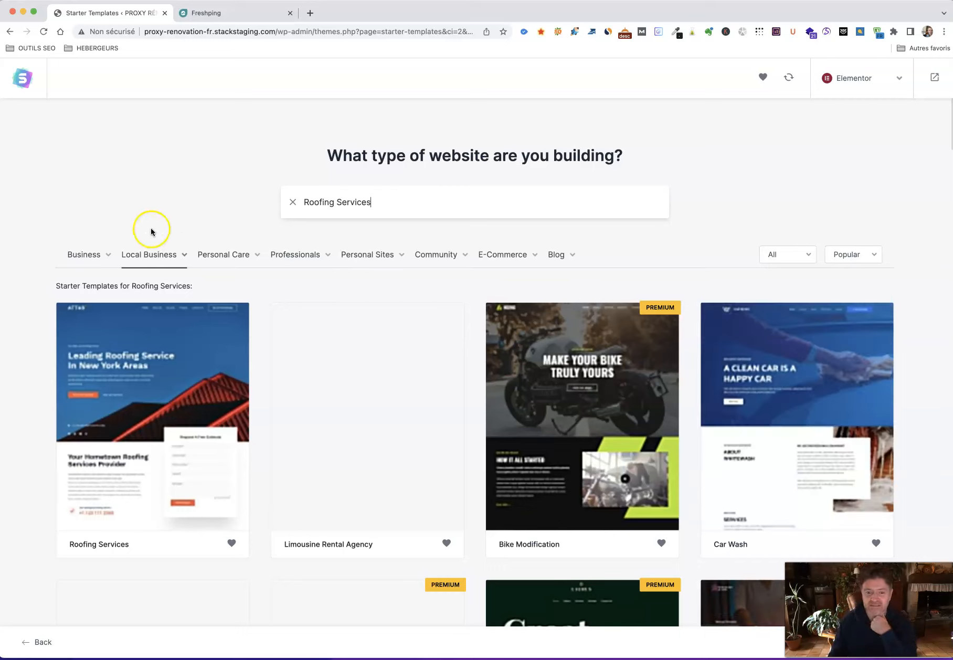
- Browse the starter templates listed for Roofing Services, comparing their designs and which ones are marked premium
{"action": "scroll", "coordinate": [65, 391], "scroll_direction": "down", "scroll_amount": 5}
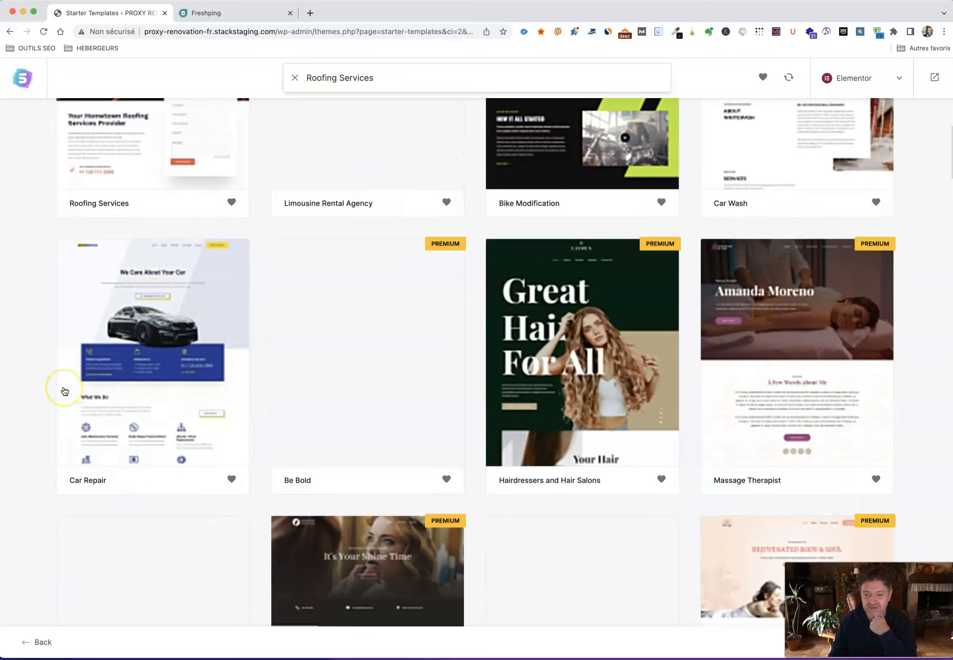
{"action": "scroll", "coordinate": [64, 391], "scroll_direction": "down", "scroll_amount": 2}
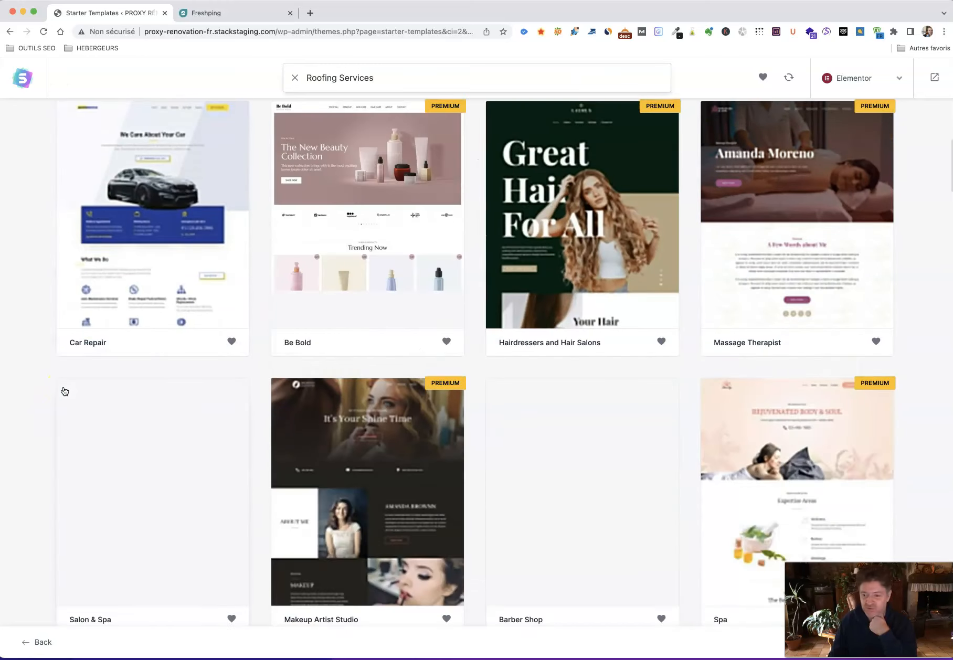
{"action": "scroll", "coordinate": [65, 391], "scroll_direction": "down", "scroll_amount": 7}
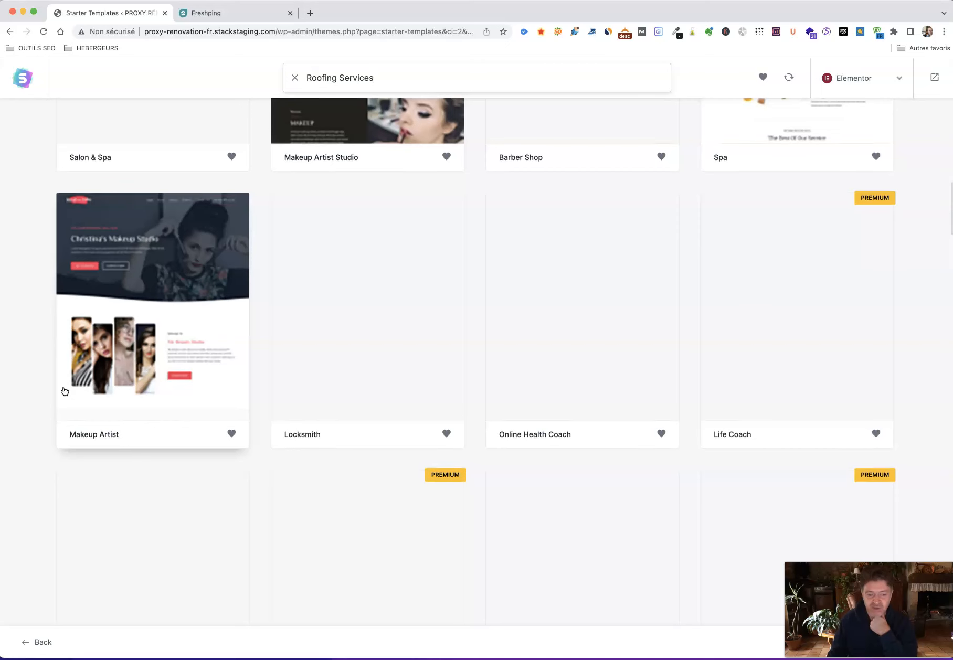
{"action": "scroll", "coordinate": [65, 391], "scroll_direction": "down", "scroll_amount": 4}
{"action": "scroll", "coordinate": [64, 391], "scroll_direction": "down", "scroll_amount": 3}
{"action": "scroll", "coordinate": [65, 391], "scroll_direction": "down", "scroll_amount": 7}
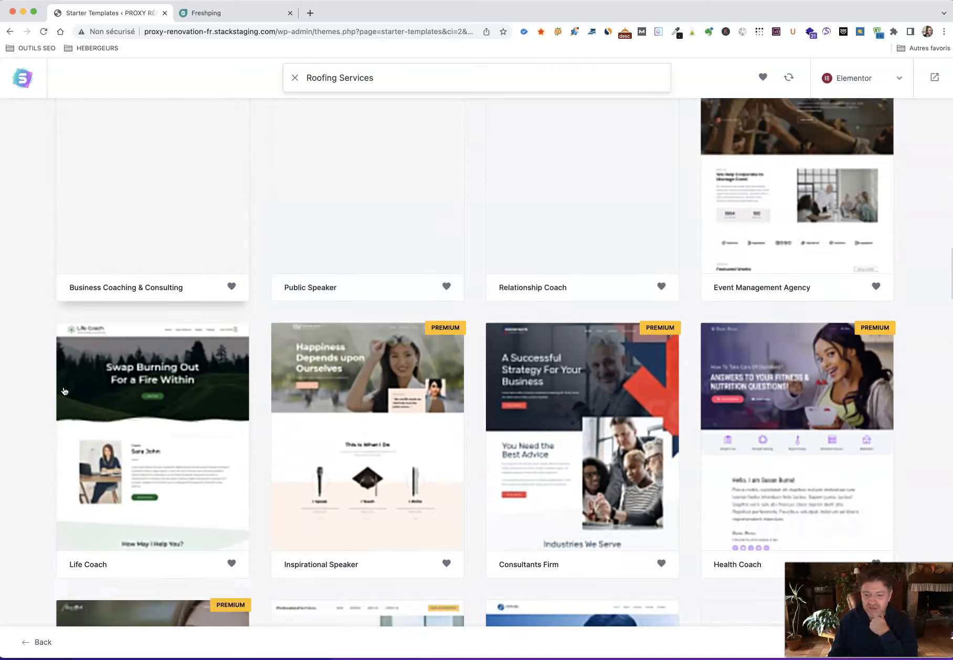
{"action": "left_click", "coordinate": [868, 338]}
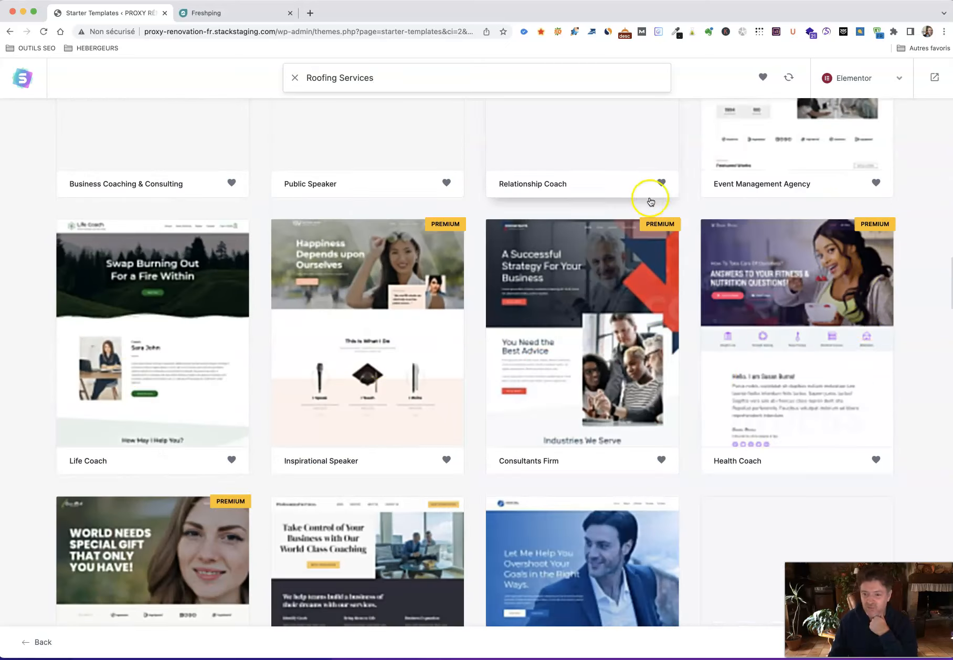
{"action": "scroll", "coordinate": [485, 304], "scroll_direction": "down", "scroll_amount": 1}
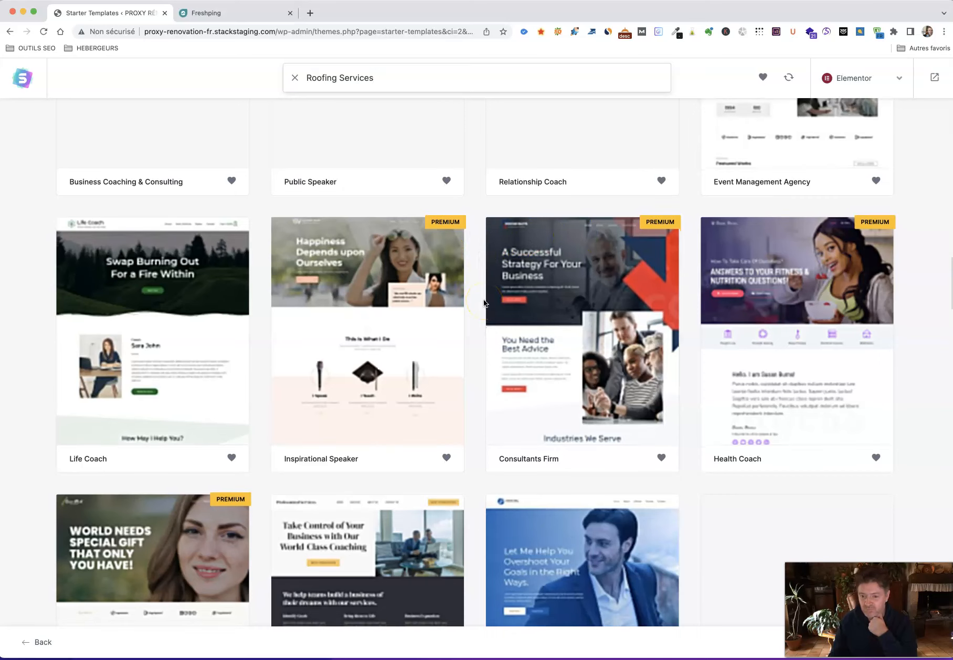
{"action": "scroll", "coordinate": [484, 303], "scroll_direction": "down", "scroll_amount": 3}
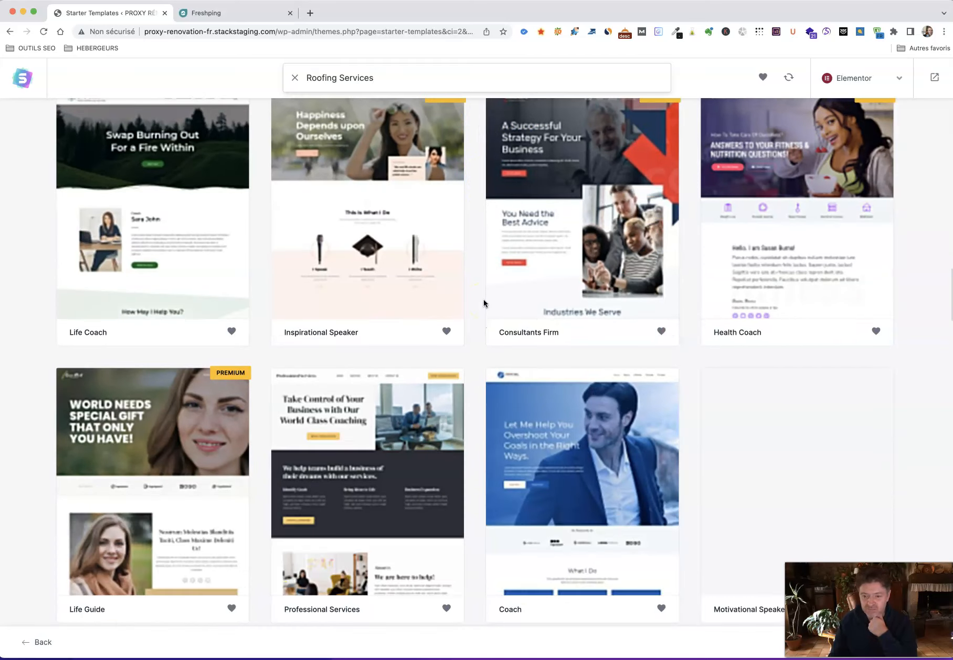
{"action": "scroll", "coordinate": [484, 303], "scroll_direction": "down", "scroll_amount": 3}
{"action": "scroll", "coordinate": [484, 303], "scroll_direction": "down", "scroll_amount": 4}
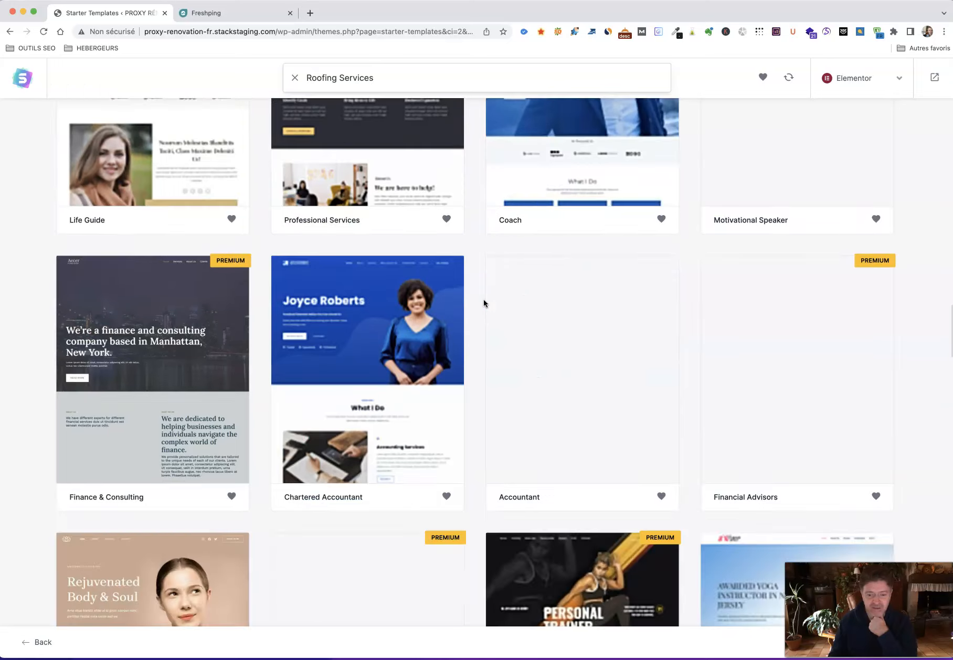
{"action": "scroll", "coordinate": [483, 303], "scroll_direction": "down", "scroll_amount": 5}
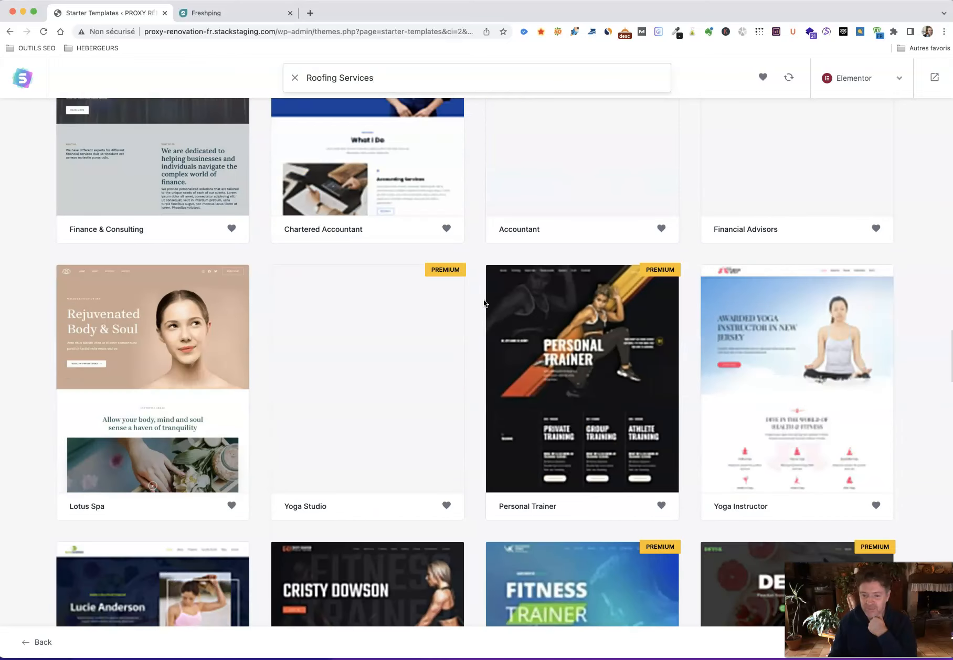
- Browse the remaining starter templates to the end of the list and return to the Roofing Services results
{"action": "scroll", "coordinate": [484, 303], "scroll_direction": "down", "scroll_amount": 2}
{"action": "scroll", "coordinate": [484, 303], "scroll_direction": "down", "scroll_amount": 8}
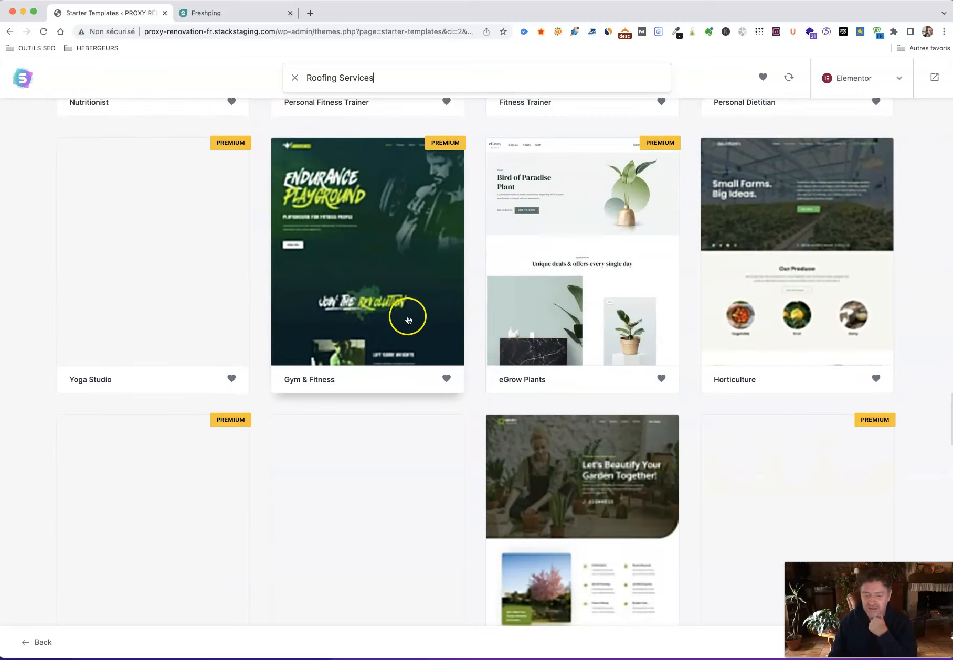
{"action": "scroll", "coordinate": [404, 317], "scroll_direction": "down", "scroll_amount": 7}
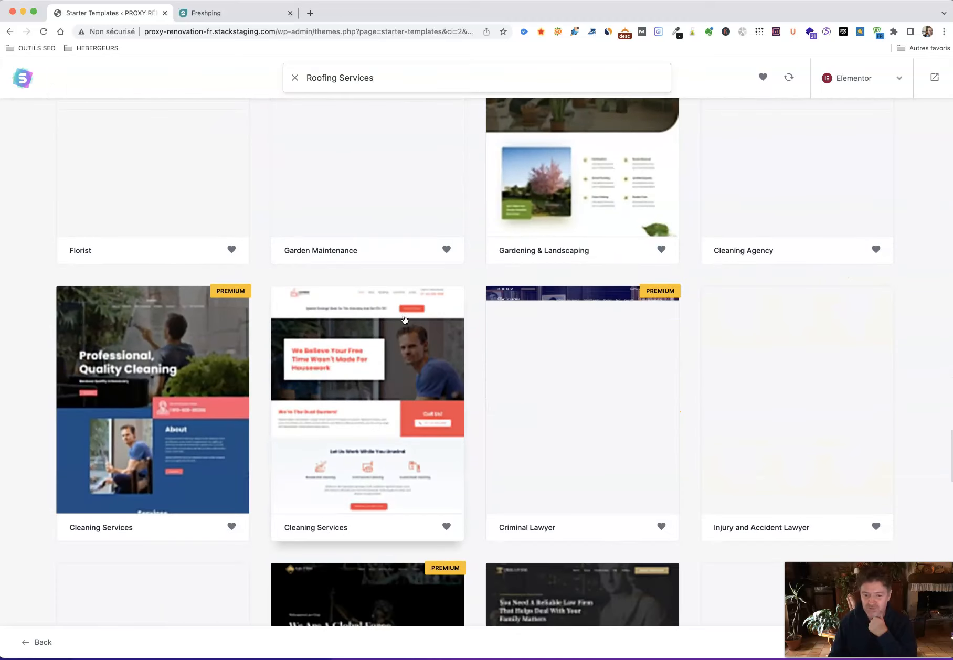
{"action": "scroll", "coordinate": [404, 318], "scroll_direction": "down", "scroll_amount": 9}
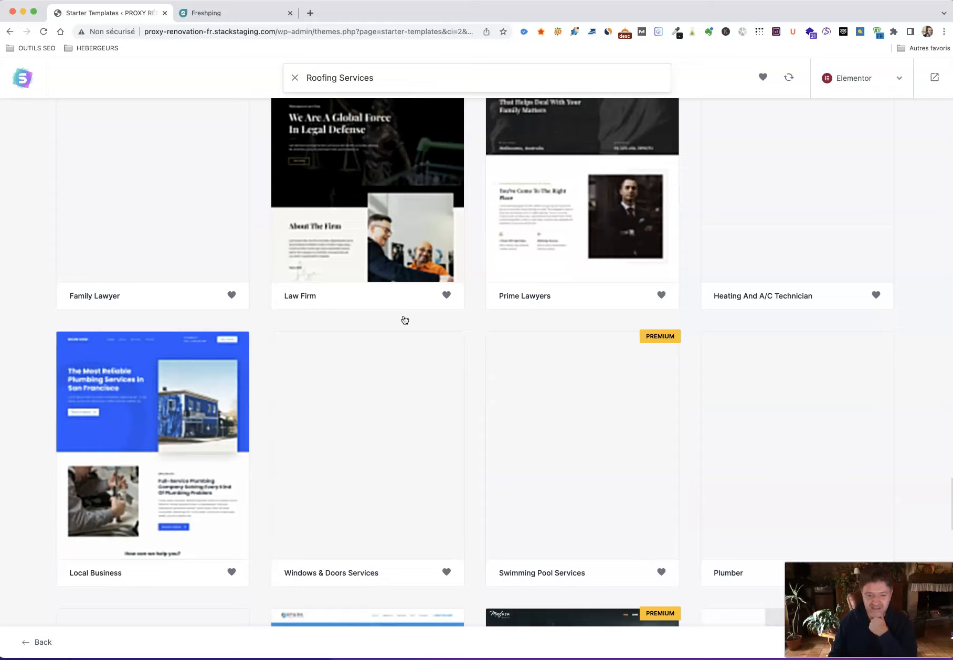
{"action": "scroll", "coordinate": [404, 319], "scroll_direction": "down", "scroll_amount": 5}
{"action": "scroll", "coordinate": [404, 320], "scroll_direction": "down", "scroll_amount": 6}
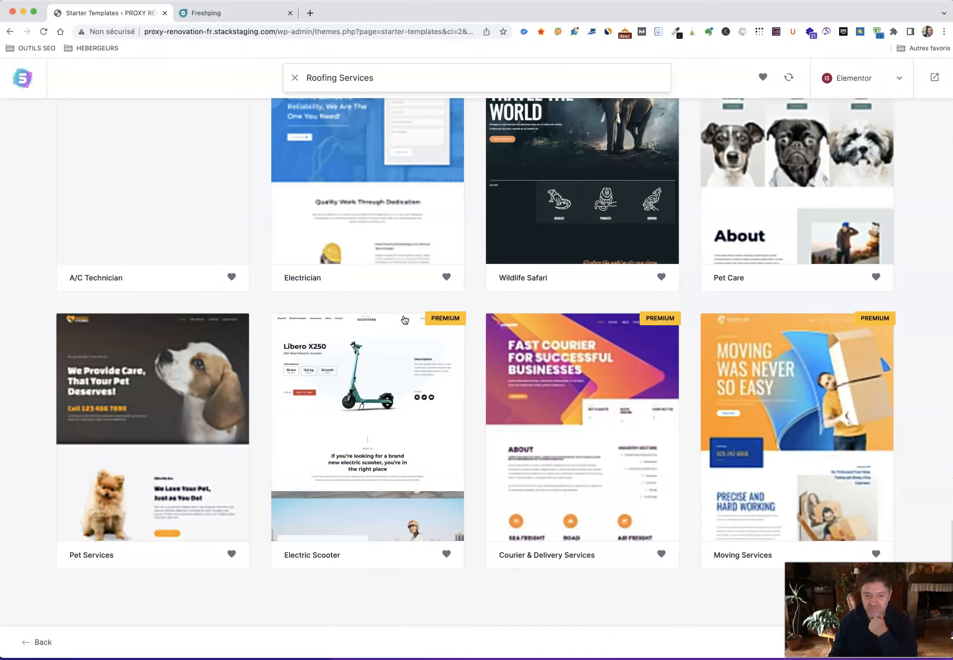
{"action": "scroll", "coordinate": [404, 319], "scroll_direction": "down", "scroll_amount": 3}
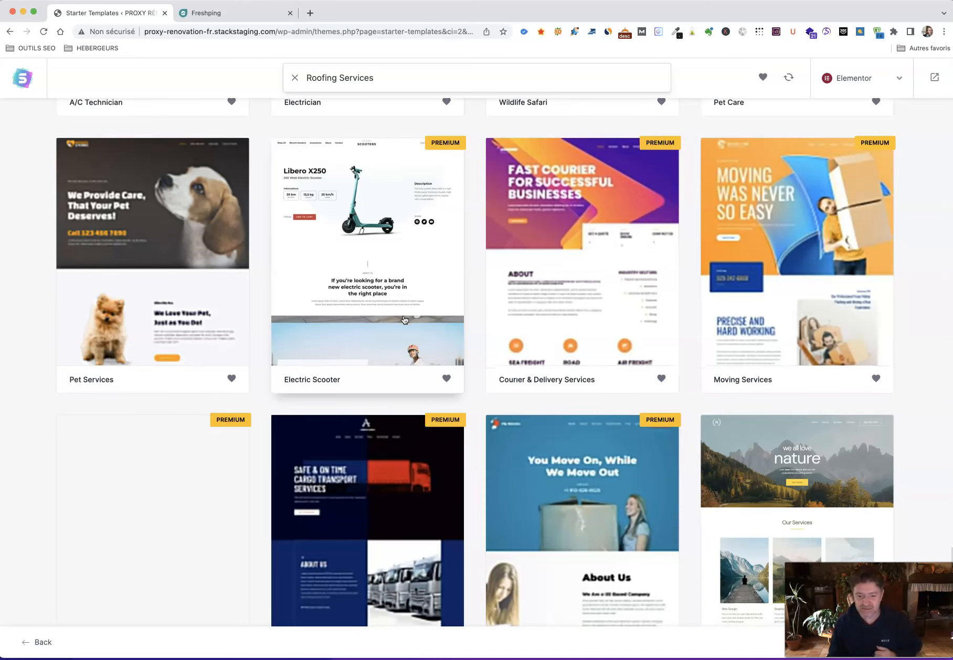
{"action": "scroll", "coordinate": [404, 319], "scroll_direction": "down", "scroll_amount": 4}
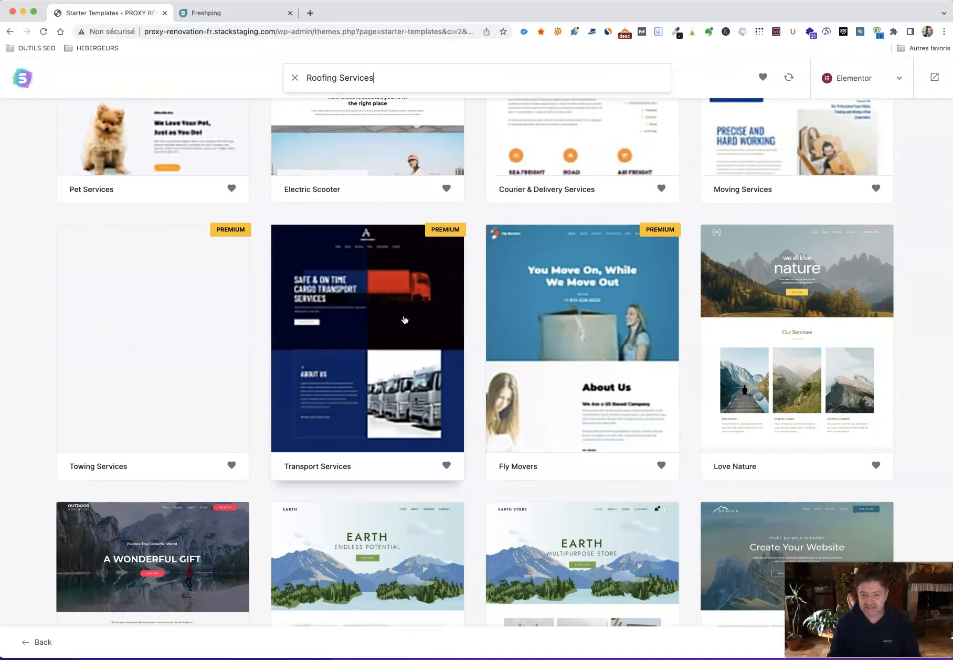
{"action": "scroll", "coordinate": [404, 320], "scroll_direction": "down", "scroll_amount": 8}
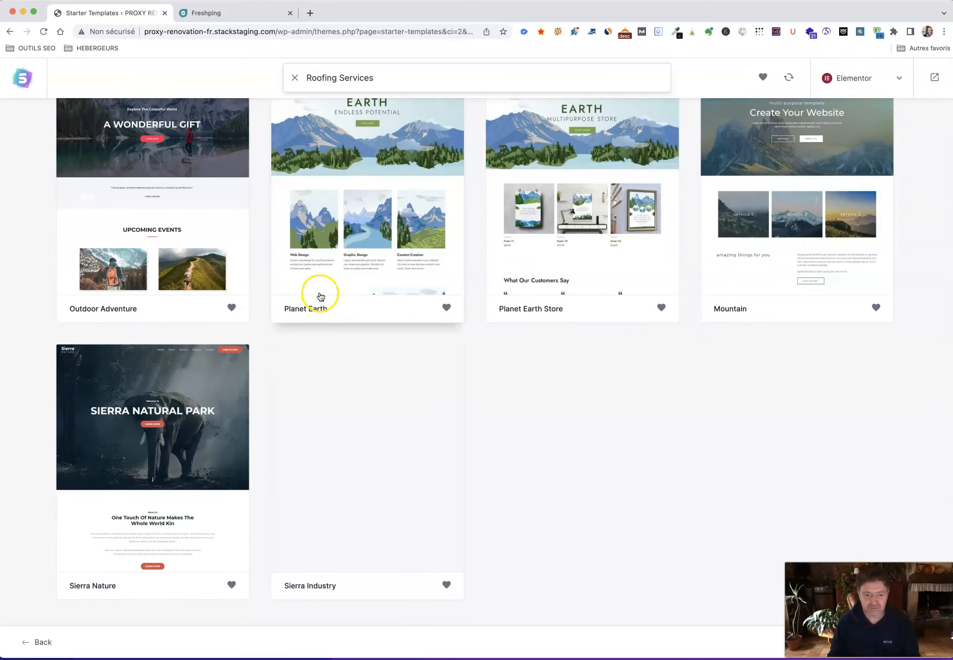
{"action": "scroll", "coordinate": [361, 289], "scroll_direction": "up", "scroll_amount": 10}
{"action": "scroll", "coordinate": [361, 290], "scroll_direction": "up", "scroll_amount": 20}
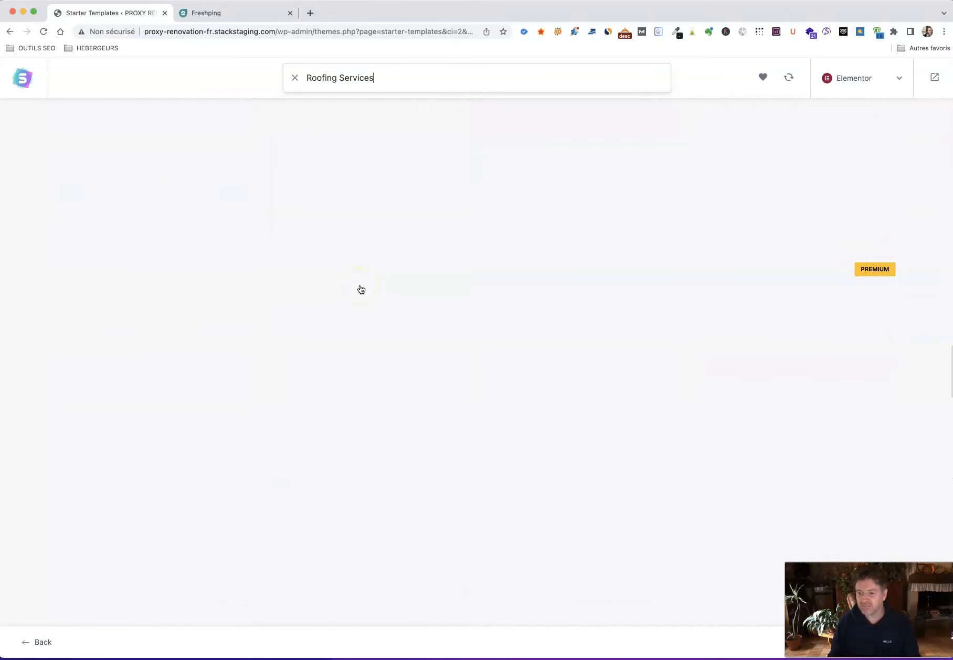
{"action": "scroll", "coordinate": [361, 290], "scroll_direction": "up", "scroll_amount": 15}
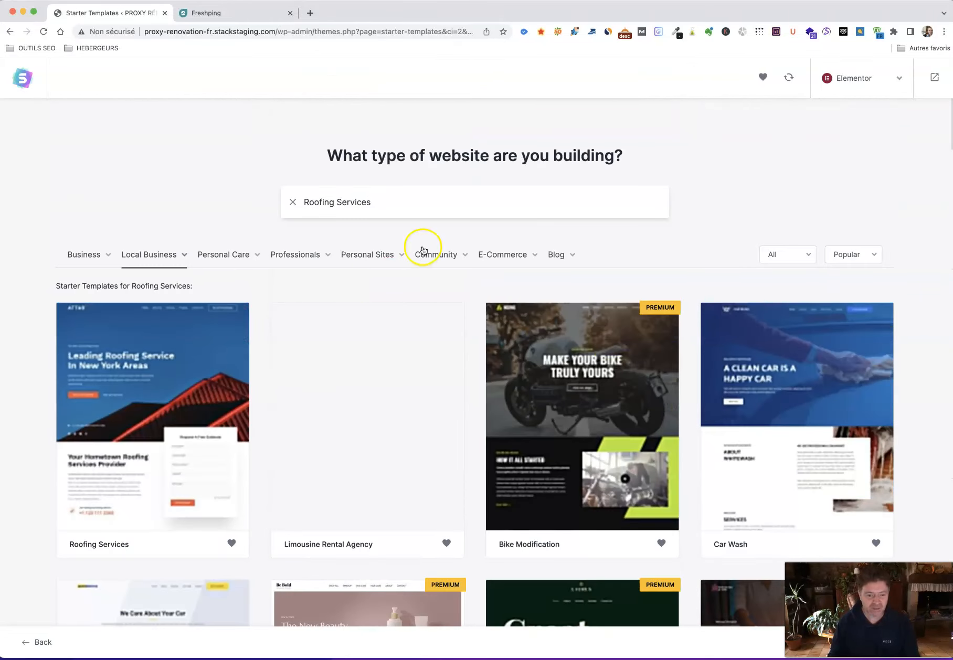
- Preview the Roofing Services and Security Services templates, look over the Security Services page and close its preview
{"action": "left_click", "coordinate": [158, 404]}
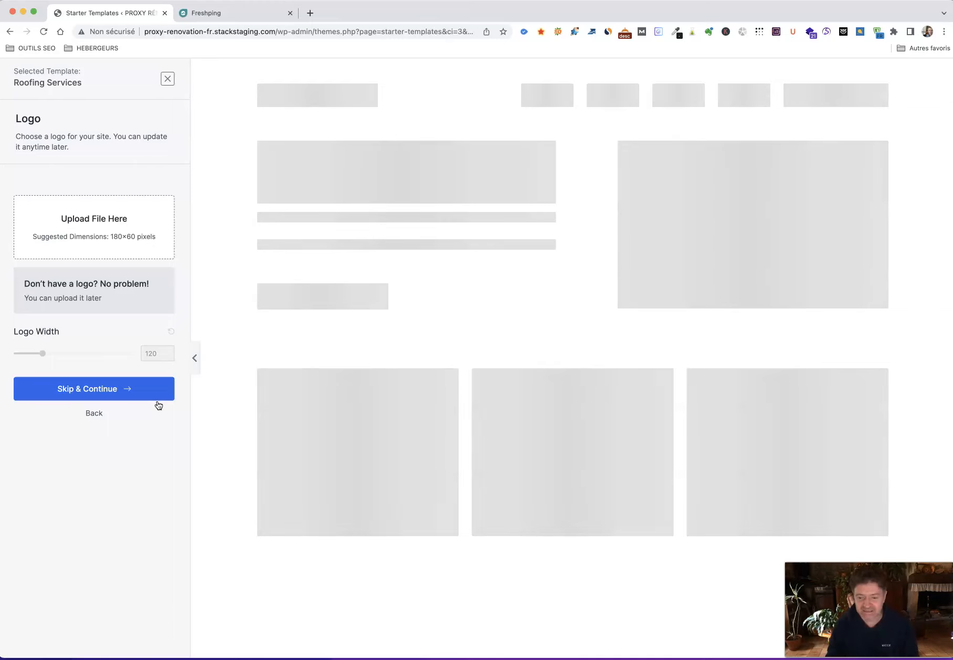
{"action": "left_click", "coordinate": [165, 395]}
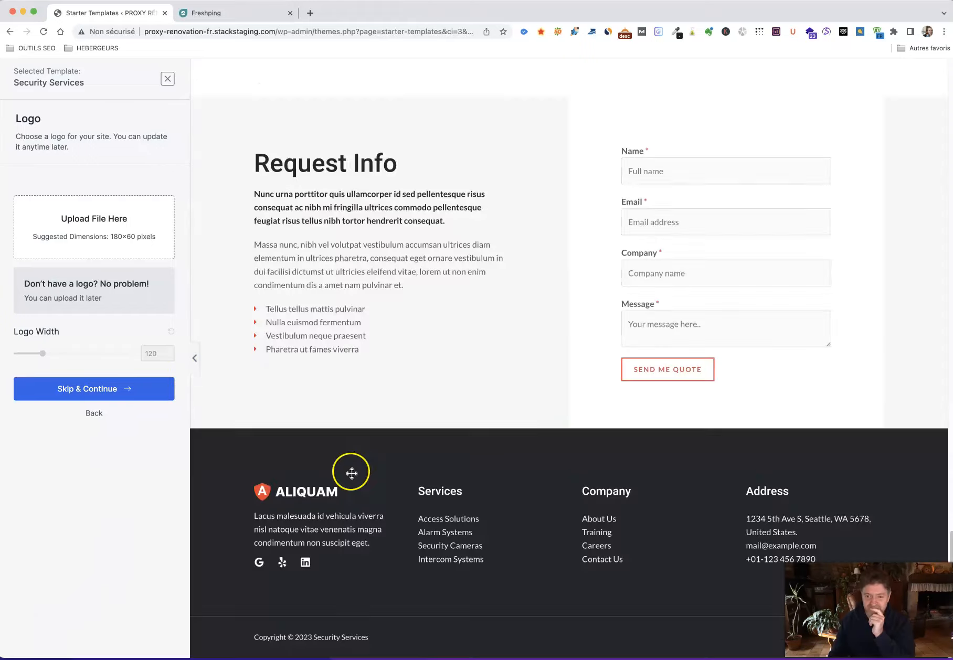
{"action": "scroll", "coordinate": [353, 467], "scroll_direction": "up", "scroll_amount": 5}
{"action": "scroll", "coordinate": [354, 467], "scroll_direction": "up", "scroll_amount": 15}
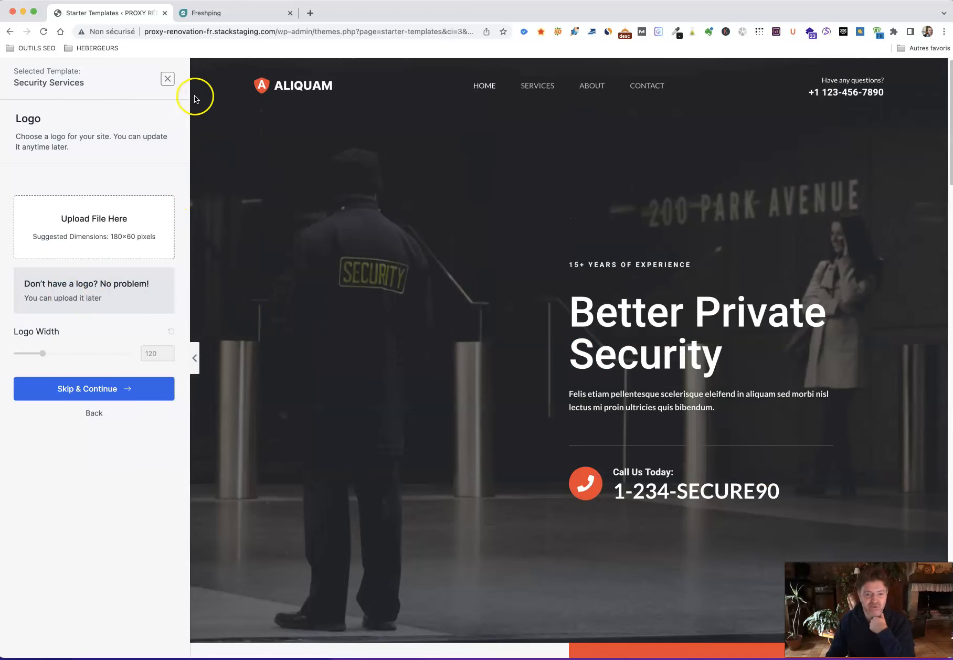
{"action": "left_click", "coordinate": [169, 79]}
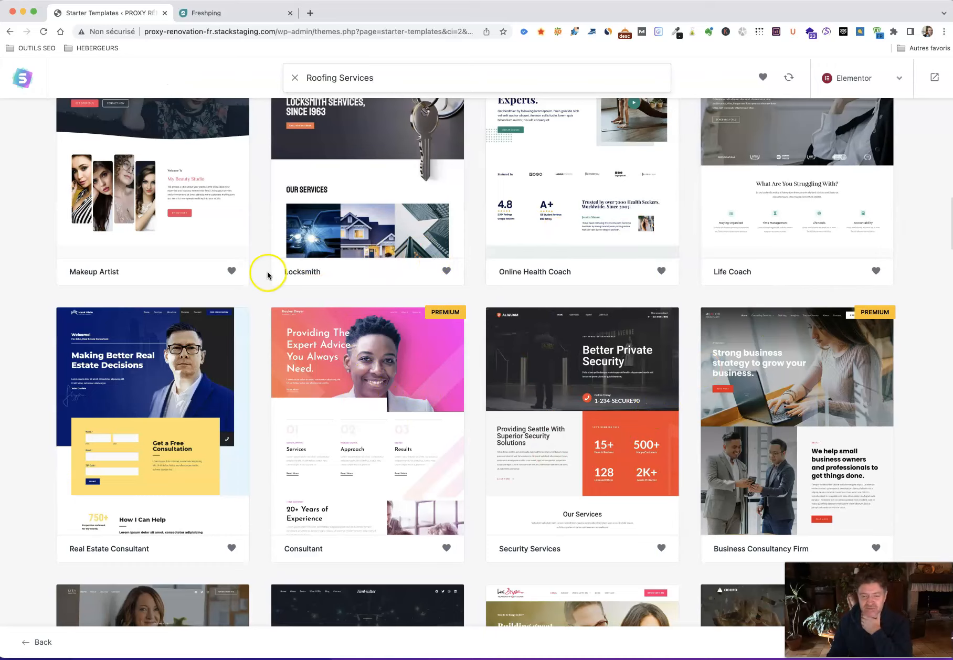
- Choose the Security Services template, review its home page sections and skip the logo upload
{"action": "left_click", "coordinate": [567, 412]}
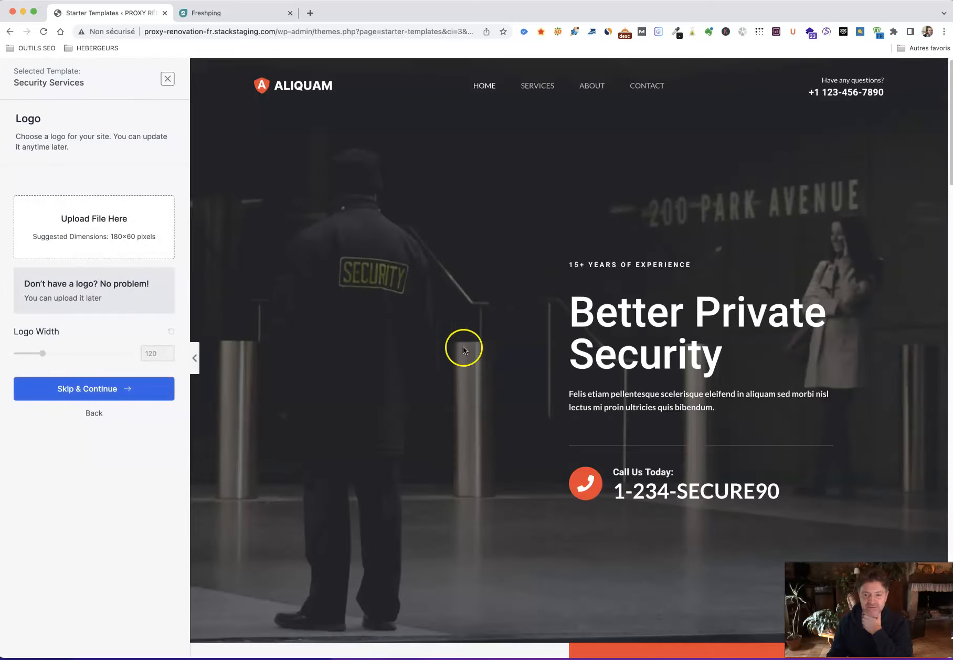
{"action": "scroll", "coordinate": [369, 357], "scroll_direction": "down", "scroll_amount": 10}
{"action": "scroll", "coordinate": [327, 334], "scroll_direction": "up", "scroll_amount": 10}
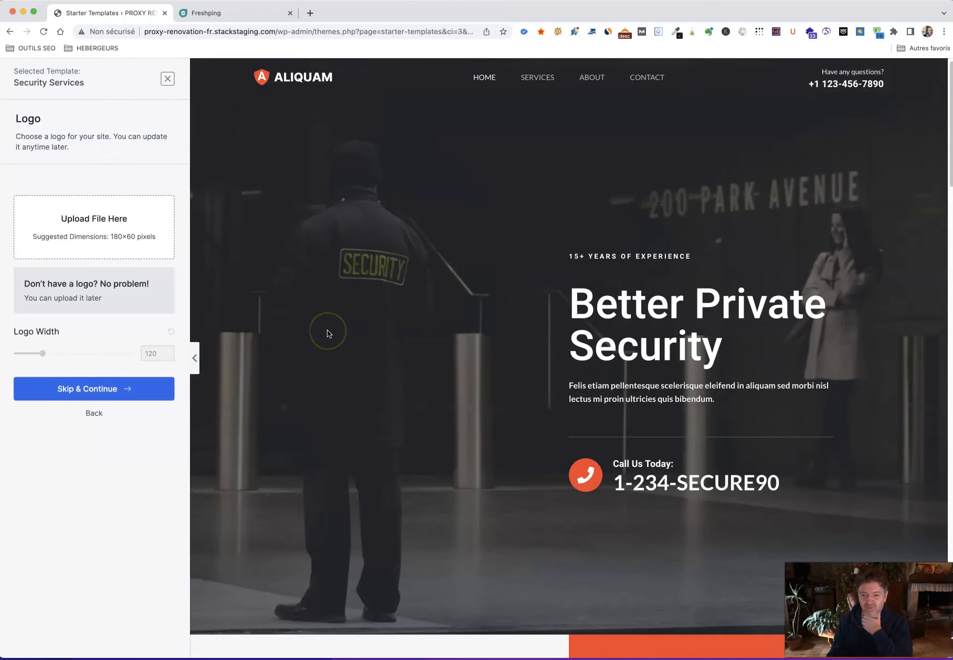
{"action": "scroll", "coordinate": [327, 334], "scroll_direction": "down", "scroll_amount": 15}
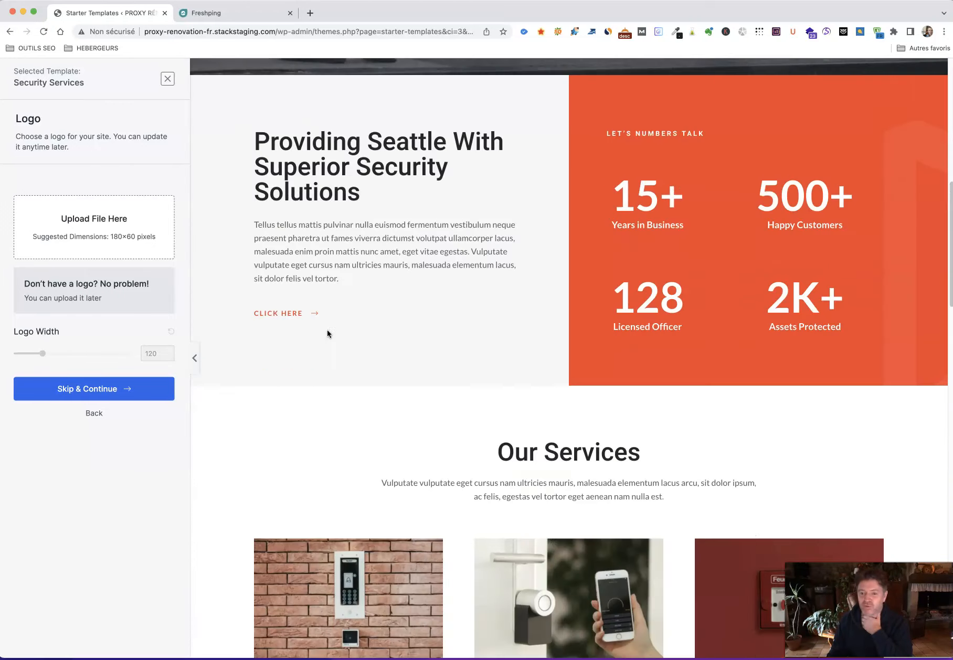
{"action": "scroll", "coordinate": [327, 330], "scroll_direction": "up", "scroll_amount": 10}
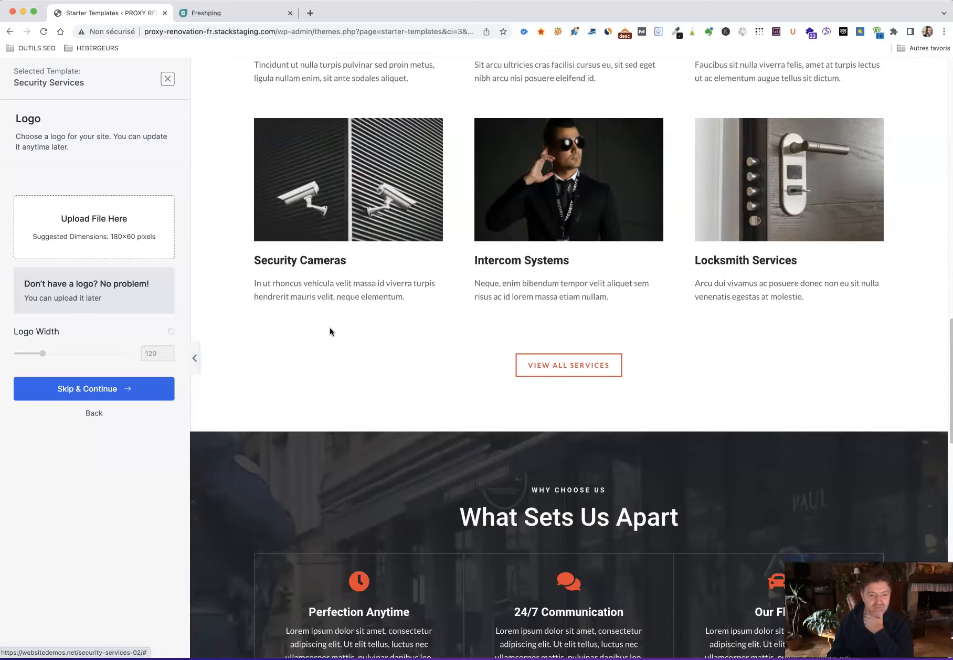
{"action": "left_click", "coordinate": [106, 284]}
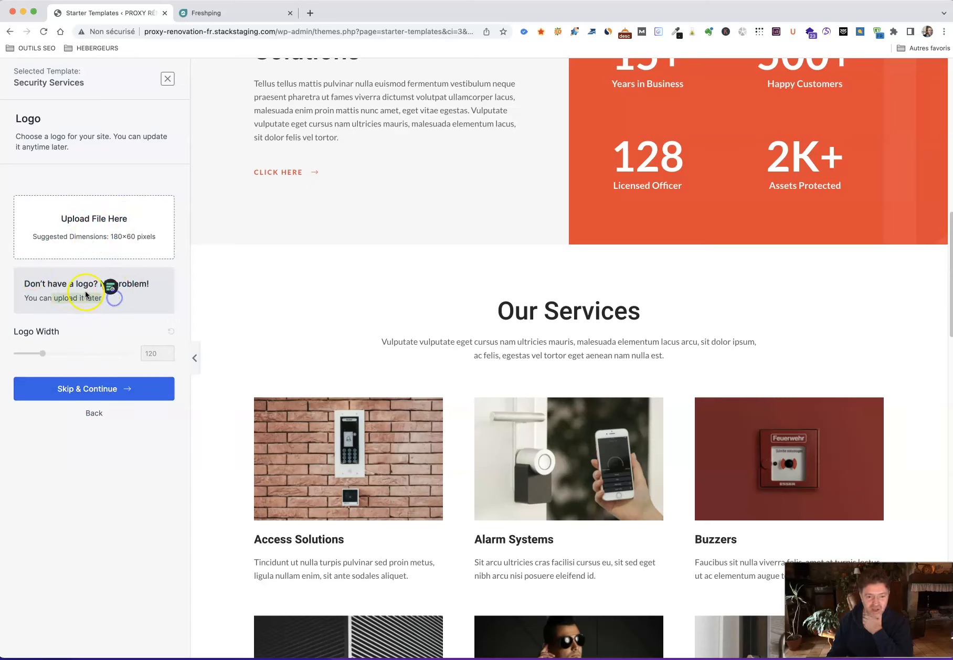
{"action": "left_click", "coordinate": [94, 389]}
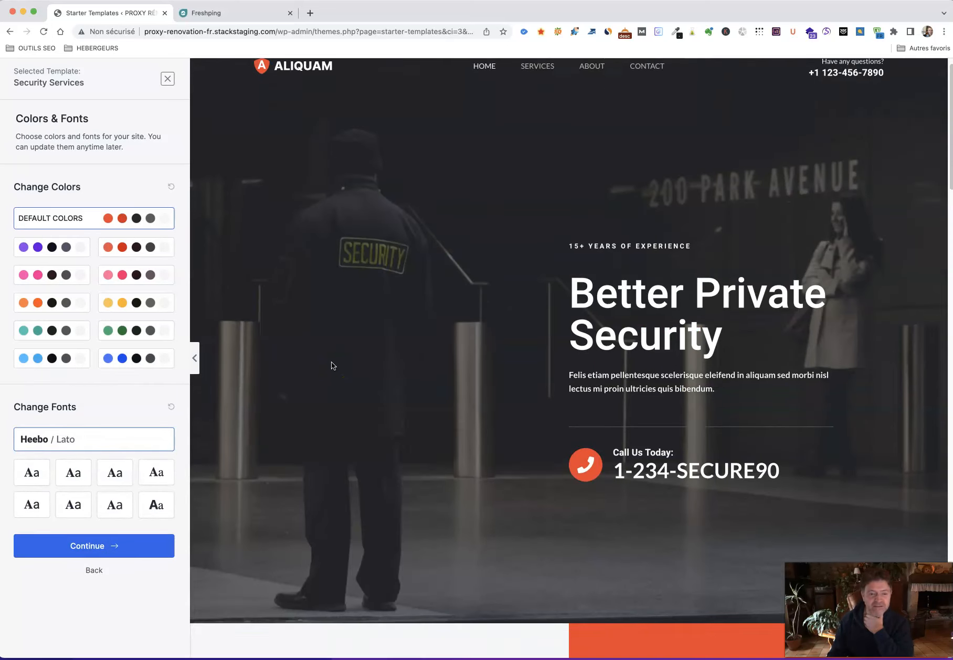
- Try the red, purple, pink, green and blue color palettes on the Security Services template
{"action": "left_click", "coordinate": [124, 255]}
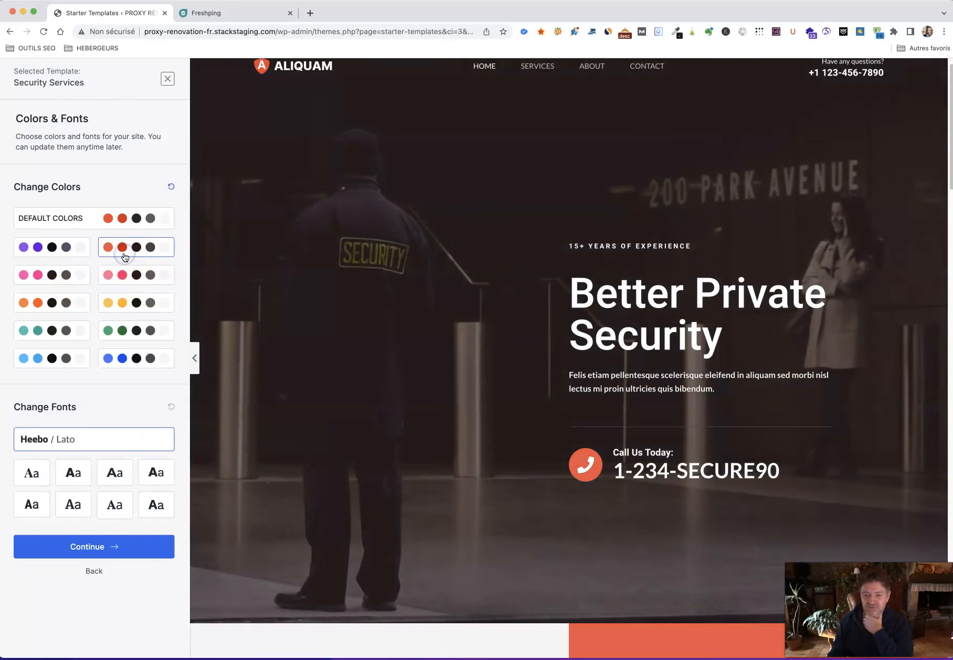
{"action": "scroll", "coordinate": [399, 307], "scroll_direction": "down", "scroll_amount": 2}
{"action": "left_click", "coordinate": [43, 245]}
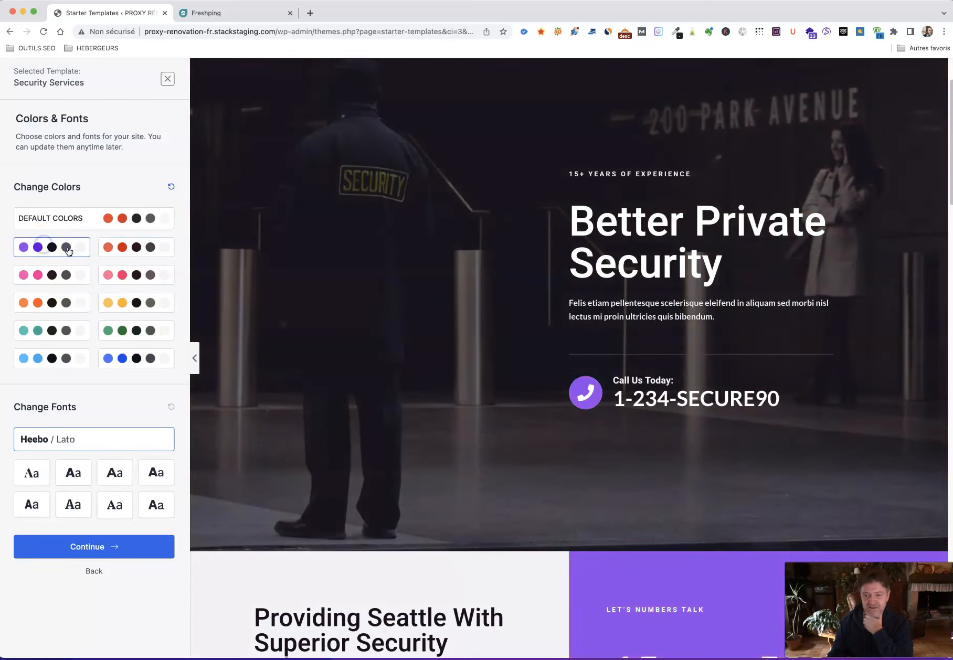
{"action": "scroll", "coordinate": [367, 298], "scroll_direction": "down", "scroll_amount": 3}
{"action": "left_click", "coordinate": [110, 251]}
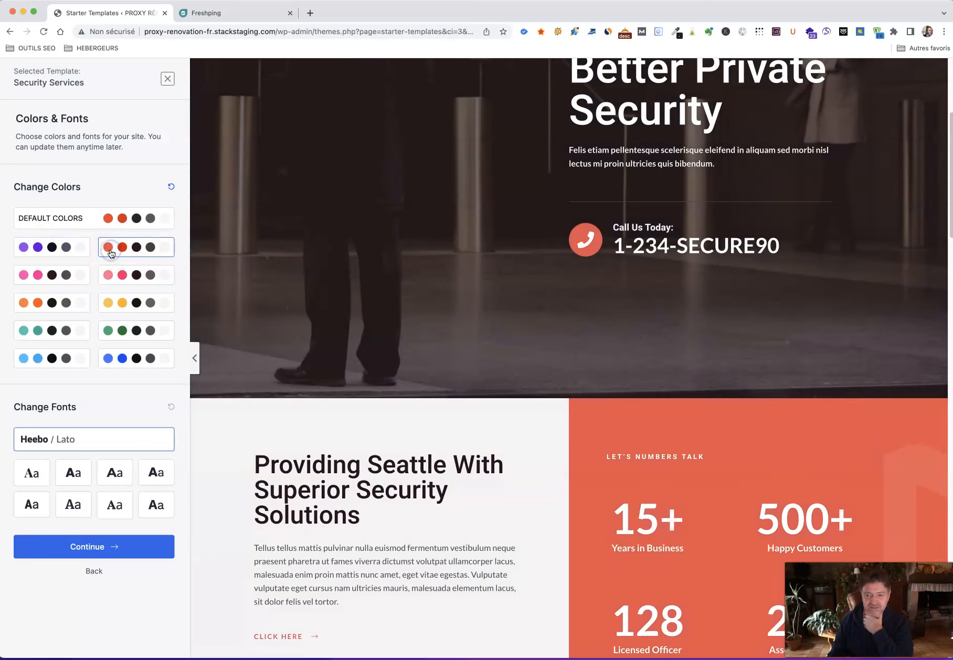
{"action": "left_click", "coordinate": [113, 274]}
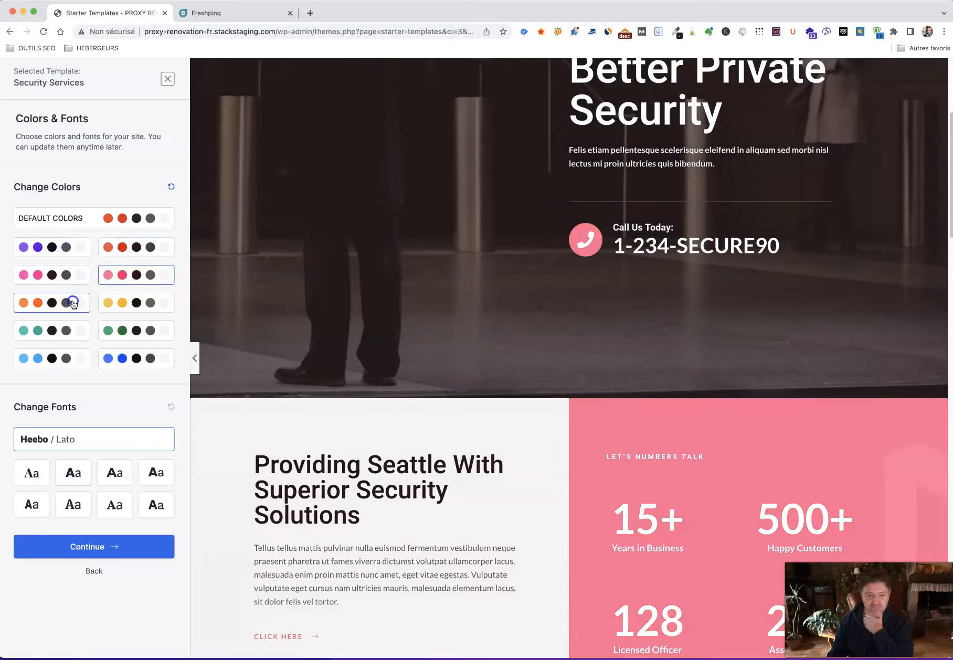
{"action": "left_click", "coordinate": [131, 330]}
{"action": "left_click", "coordinate": [131, 356]}
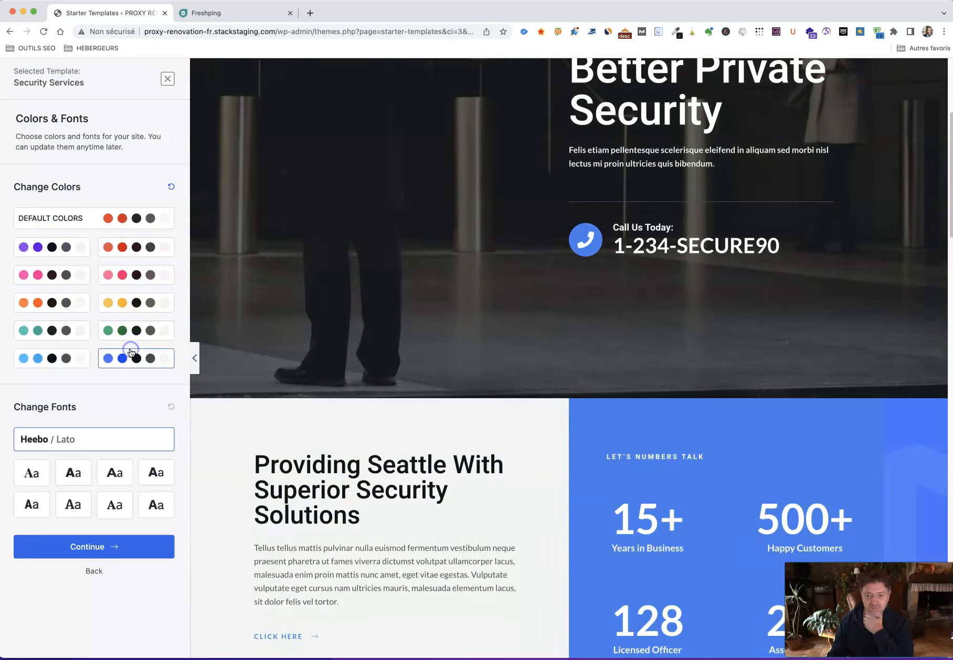
{"action": "left_click", "coordinate": [29, 358]}
{"action": "left_click", "coordinate": [131, 357]}
{"action": "scroll", "coordinate": [321, 288], "scroll_direction": "down", "scroll_amount": 2}
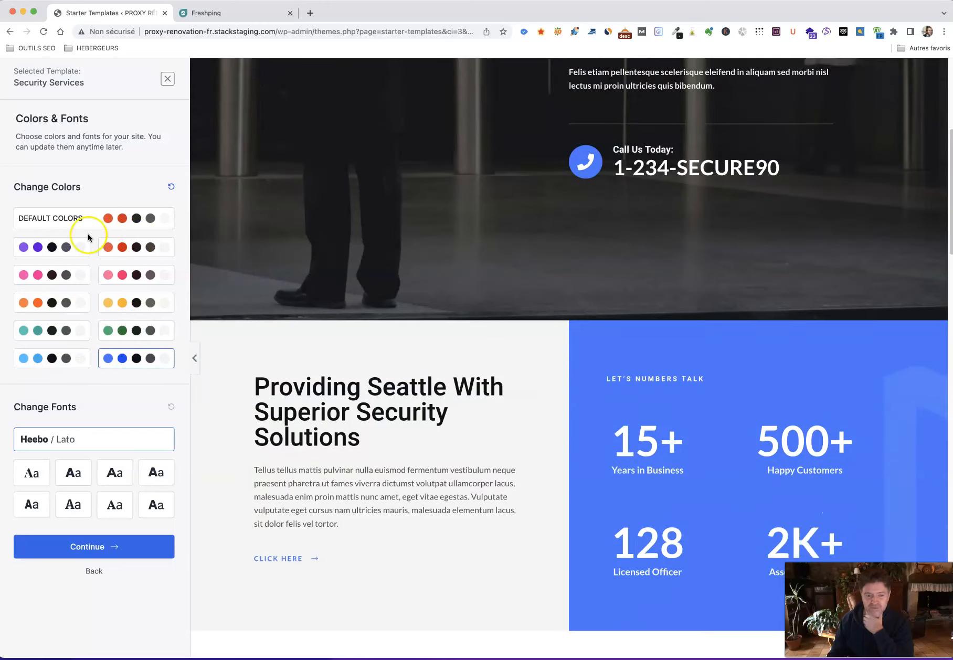
- Apply the orange color palette, check it along the page and continue with the Heebo / Lato fonts
{"action": "left_click", "coordinate": [43, 303]}
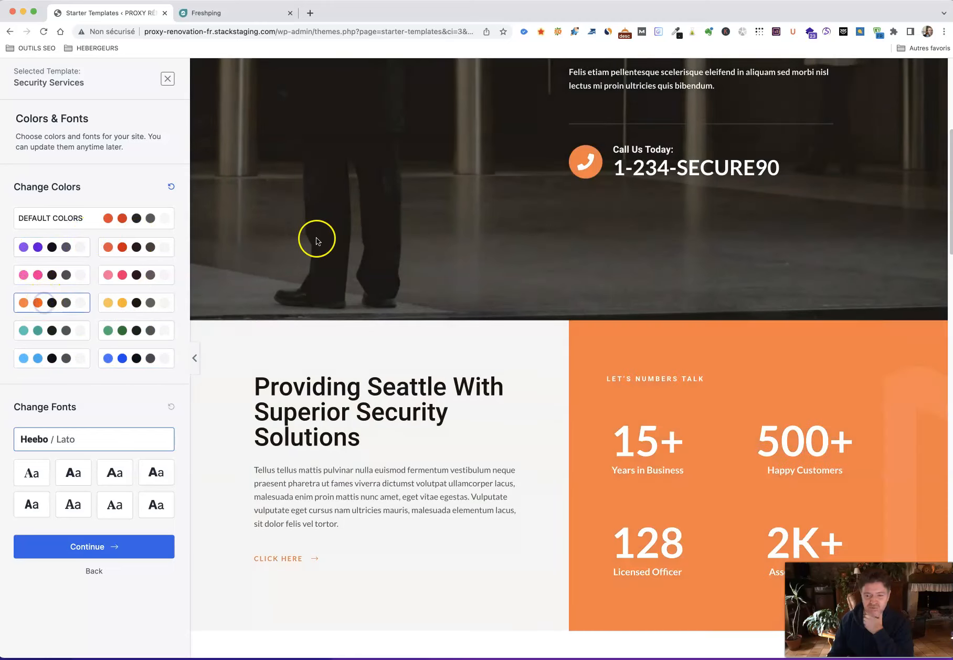
{"action": "scroll", "coordinate": [336, 237], "scroll_direction": "down", "scroll_amount": 5}
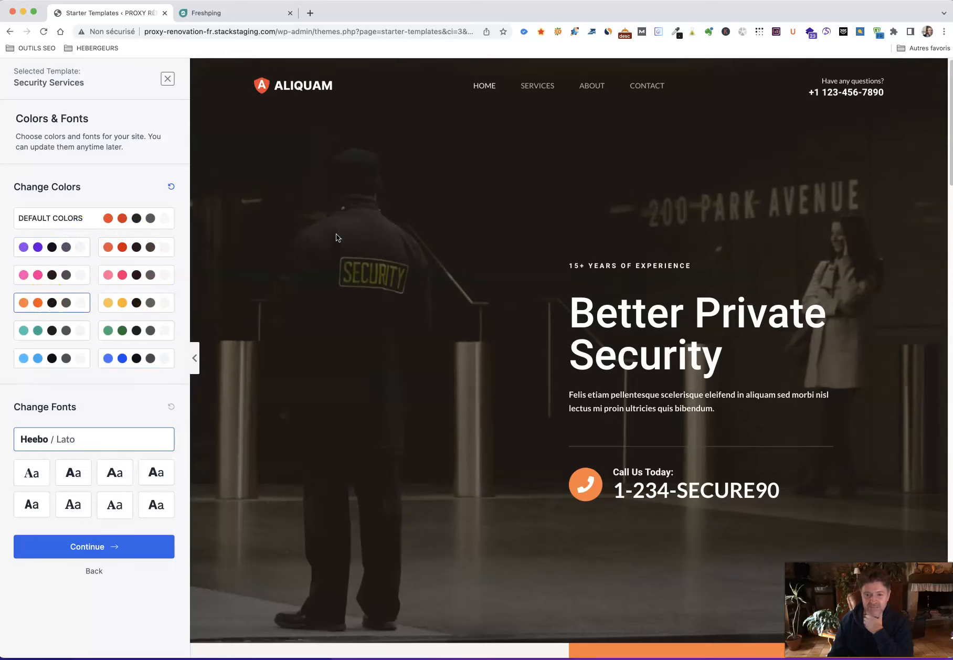
{"action": "scroll", "coordinate": [336, 234], "scroll_direction": "down", "scroll_amount": 5}
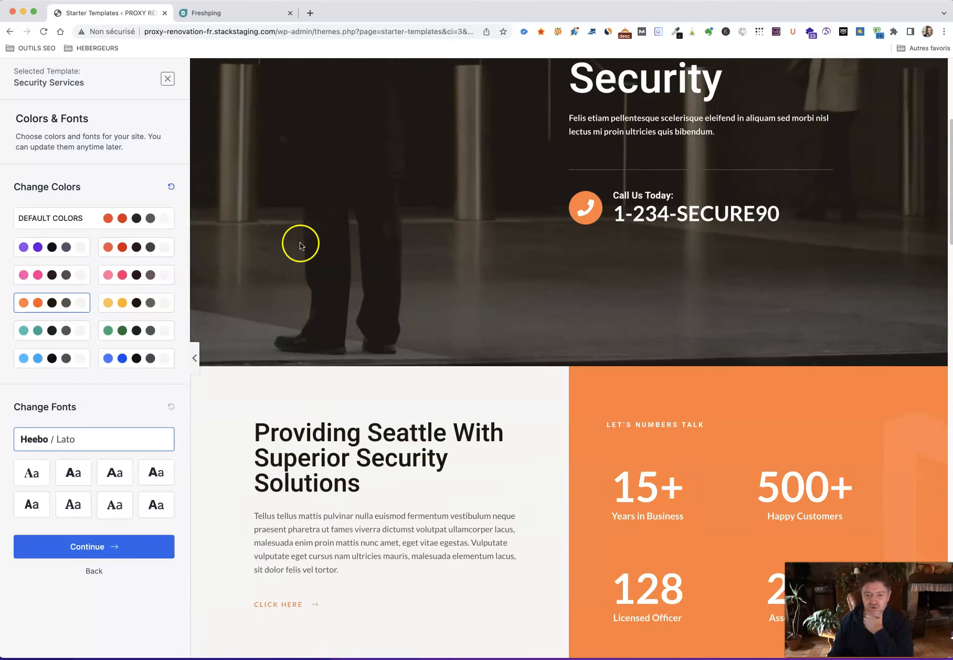
{"action": "scroll", "coordinate": [344, 405], "scroll_direction": "down", "scroll_amount": 4}
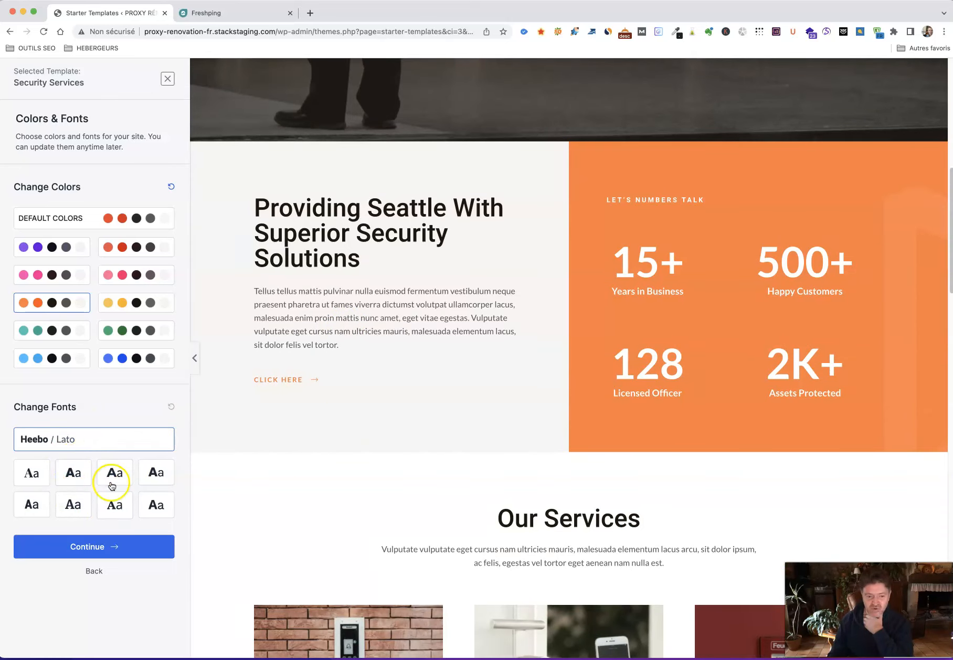
{"action": "left_click", "coordinate": [90, 548]}
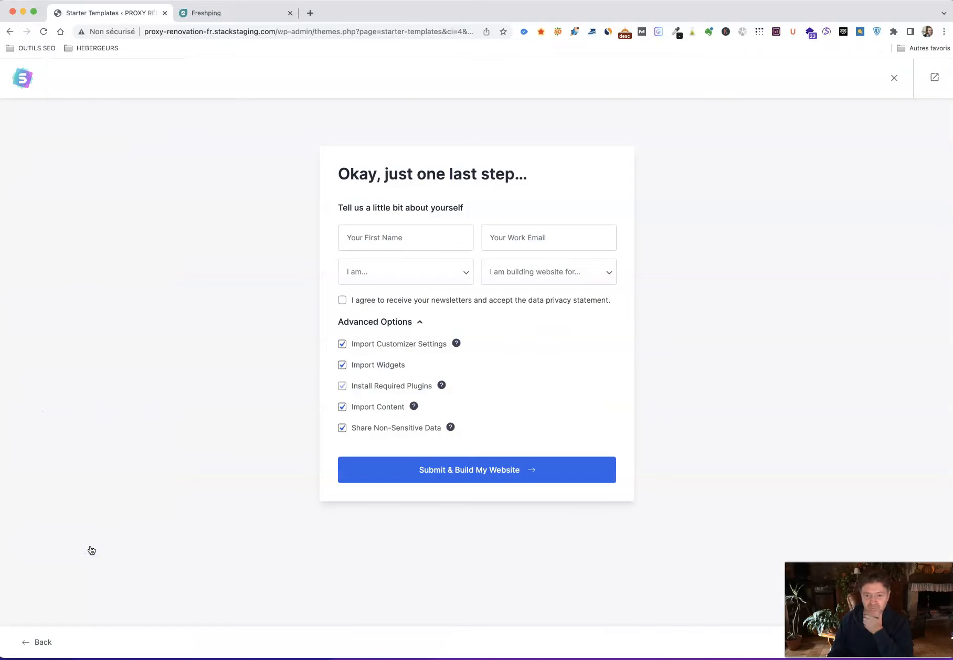
- Fill in the first name and work e-mail in the last step of the template import
{"action": "left_click", "coordinate": [399, 240]}
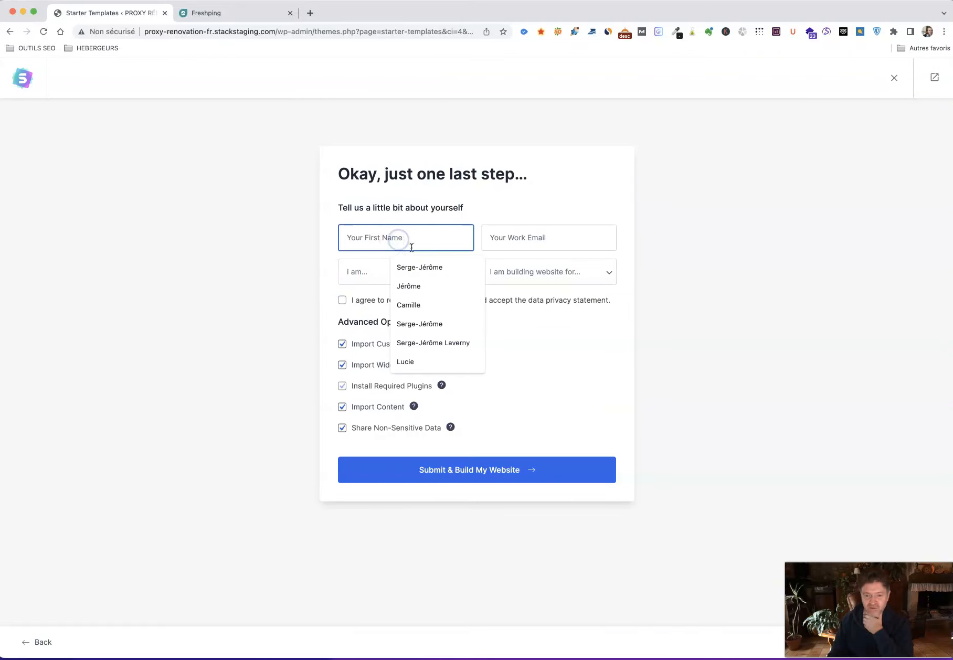
{"action": "left_click", "coordinate": [436, 269]}
{"action": "left_click", "coordinate": [521, 238]}
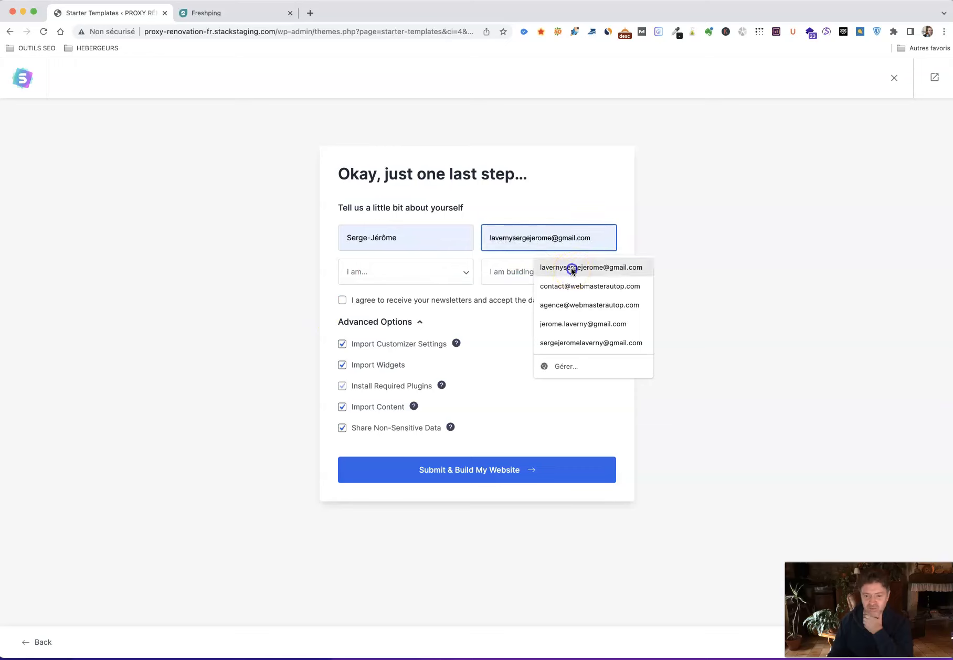
{"action": "left_click", "coordinate": [572, 269]}
- Set the profile to Expert building for My Client and submit to build the website with all import options kept
{"action": "left_click", "coordinate": [432, 273]}
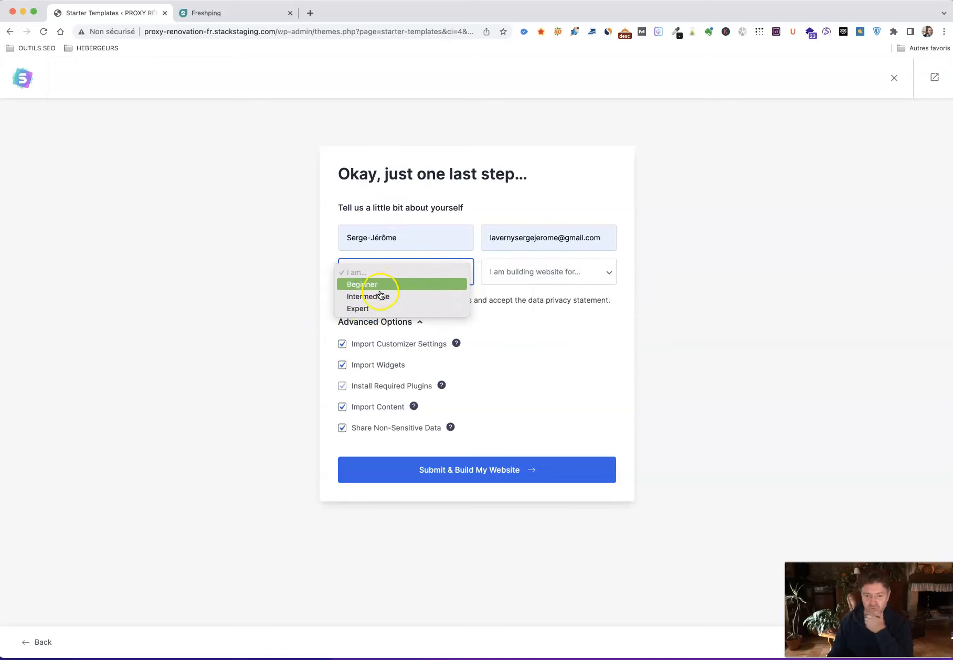
{"action": "left_click", "coordinate": [366, 308]}
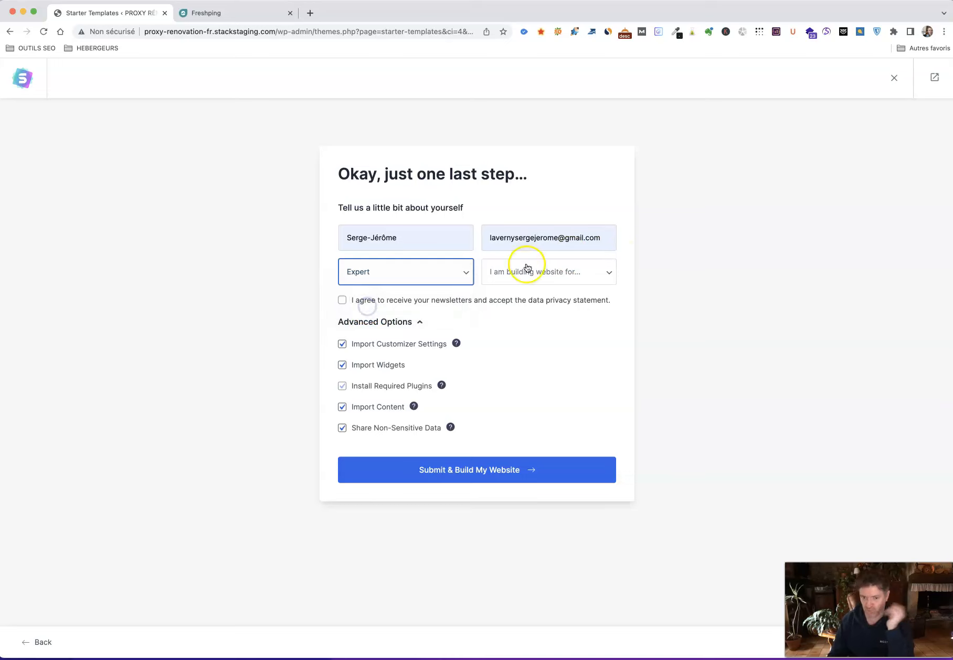
{"action": "left_click", "coordinate": [537, 275]}
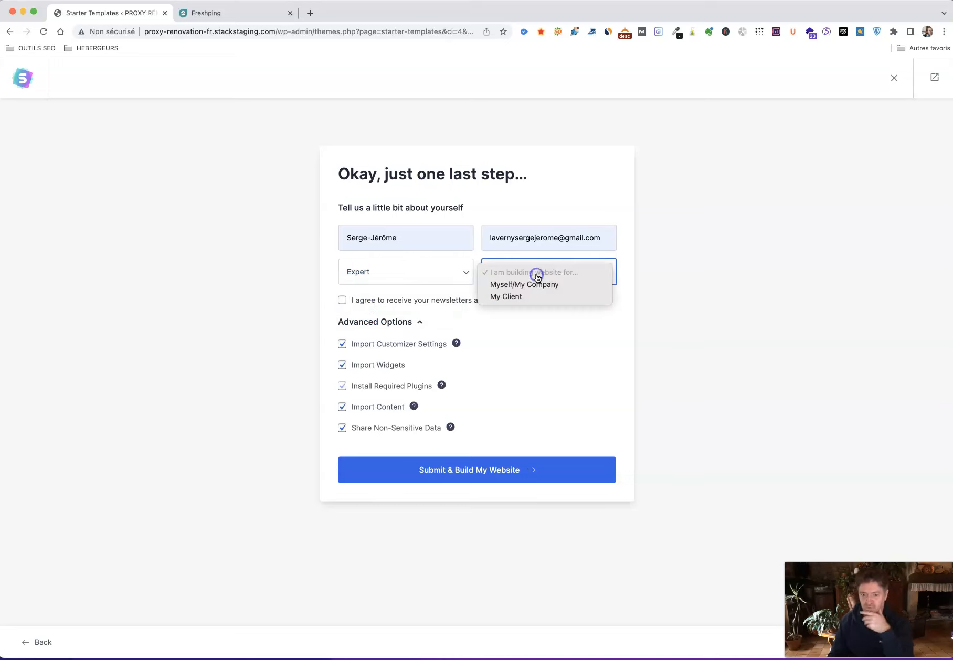
{"action": "left_click", "coordinate": [518, 297]}
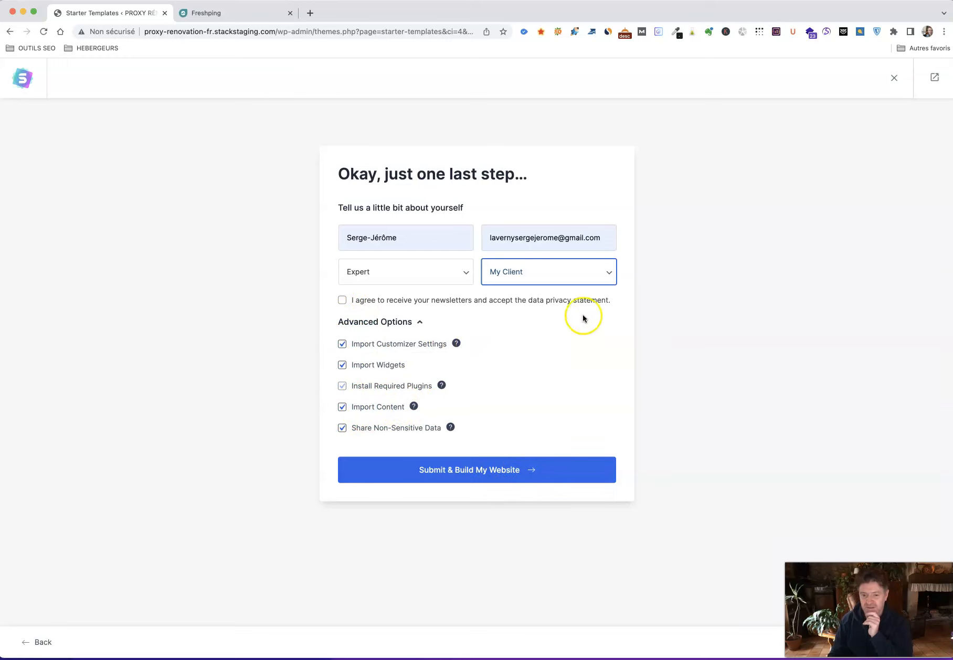
{"action": "left_click", "coordinate": [467, 476]}
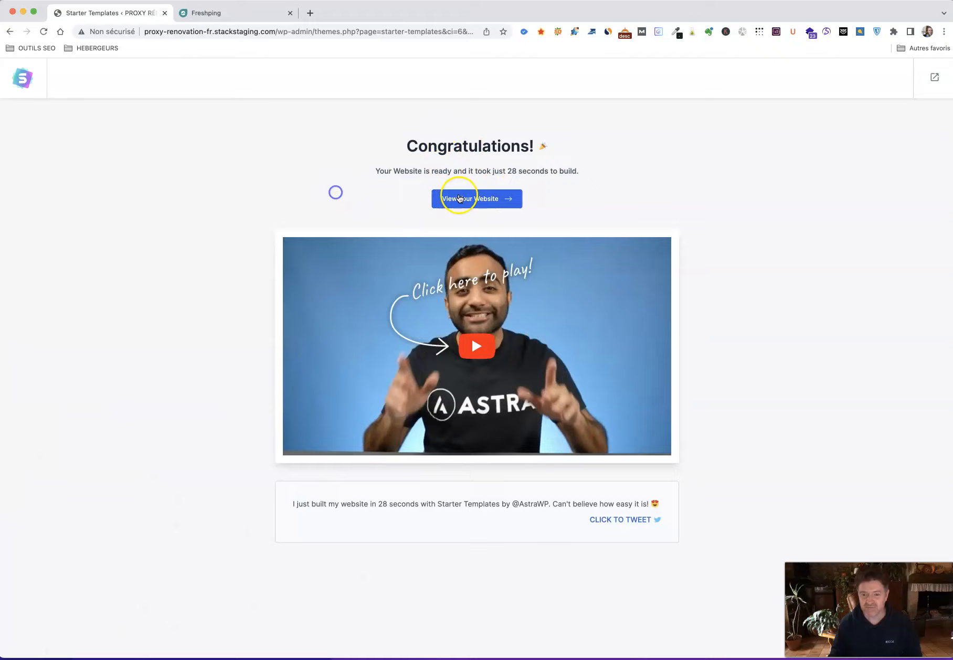
- Open the newly built website and look over its home page from the hero section down to the footer
{"action": "left_click", "coordinate": [463, 202]}
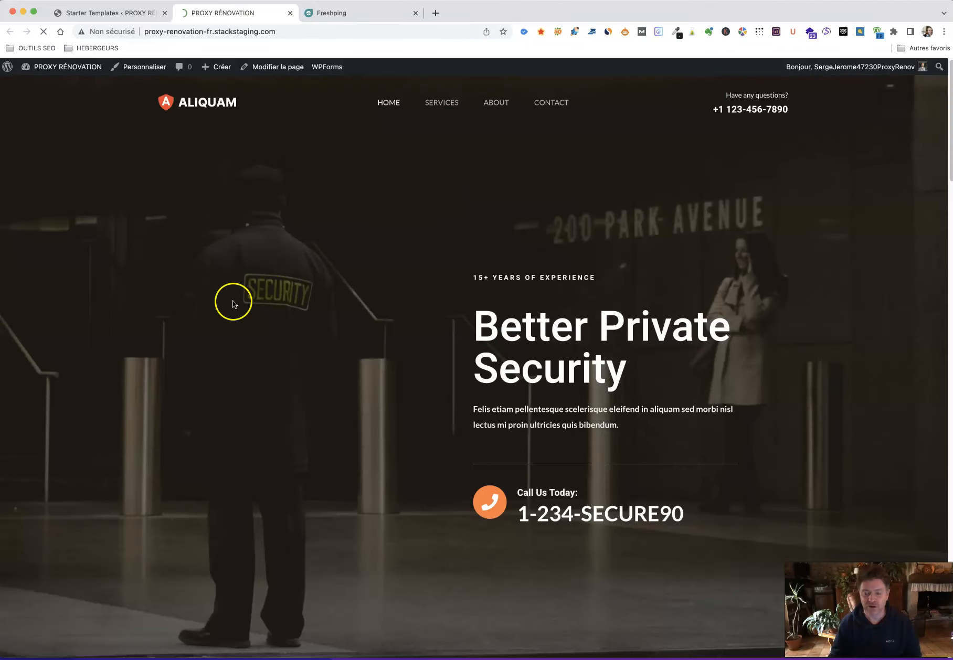
{"action": "scroll", "coordinate": [254, 342], "scroll_direction": "down", "scroll_amount": 14}
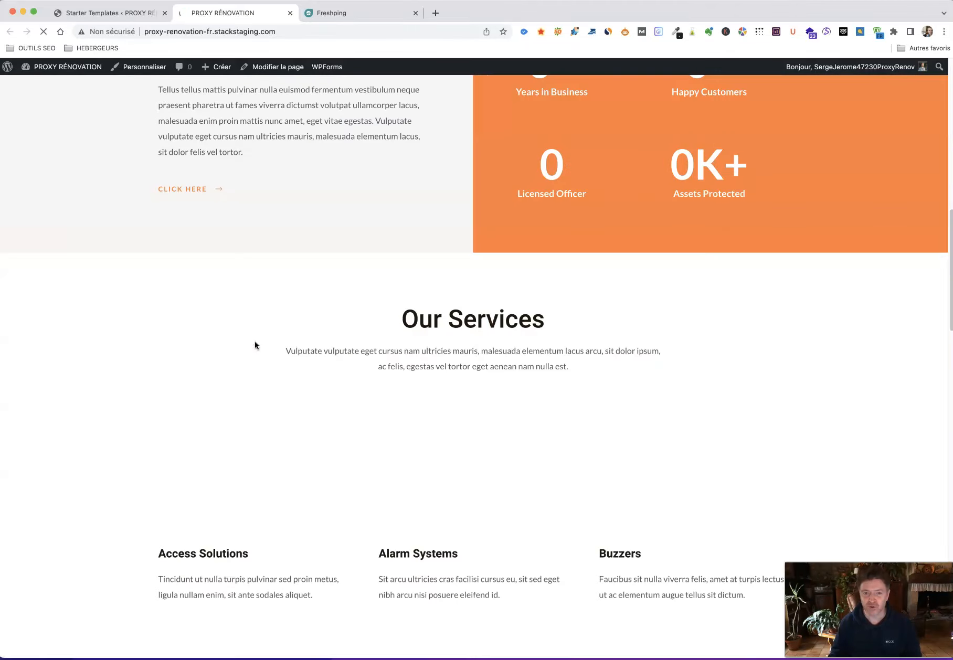
{"action": "scroll", "coordinate": [255, 345], "scroll_direction": "down", "scroll_amount": 15}
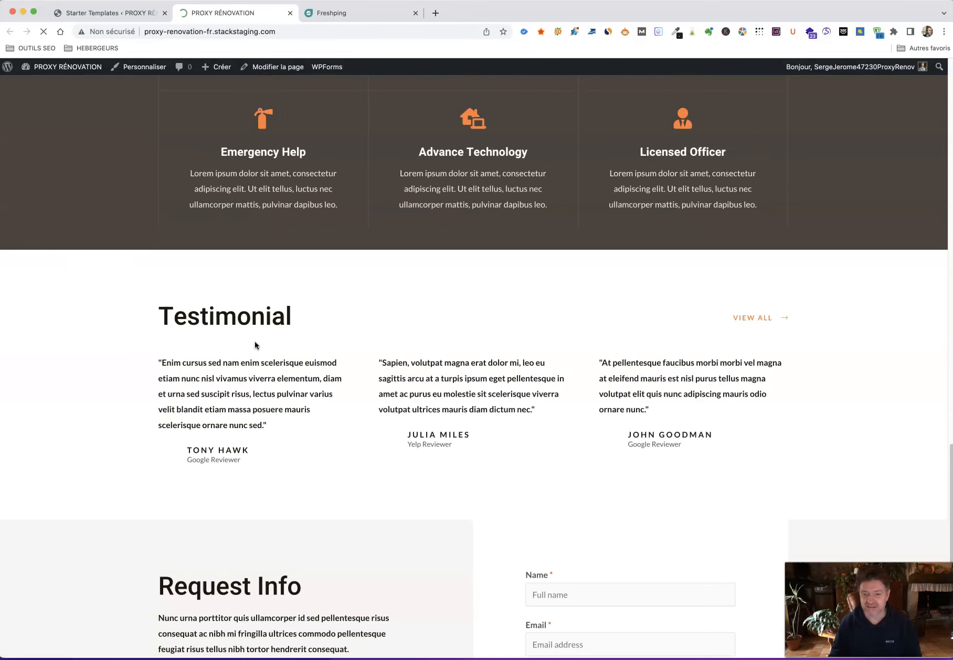
{"action": "scroll", "coordinate": [256, 345], "scroll_direction": "down", "scroll_amount": 8}
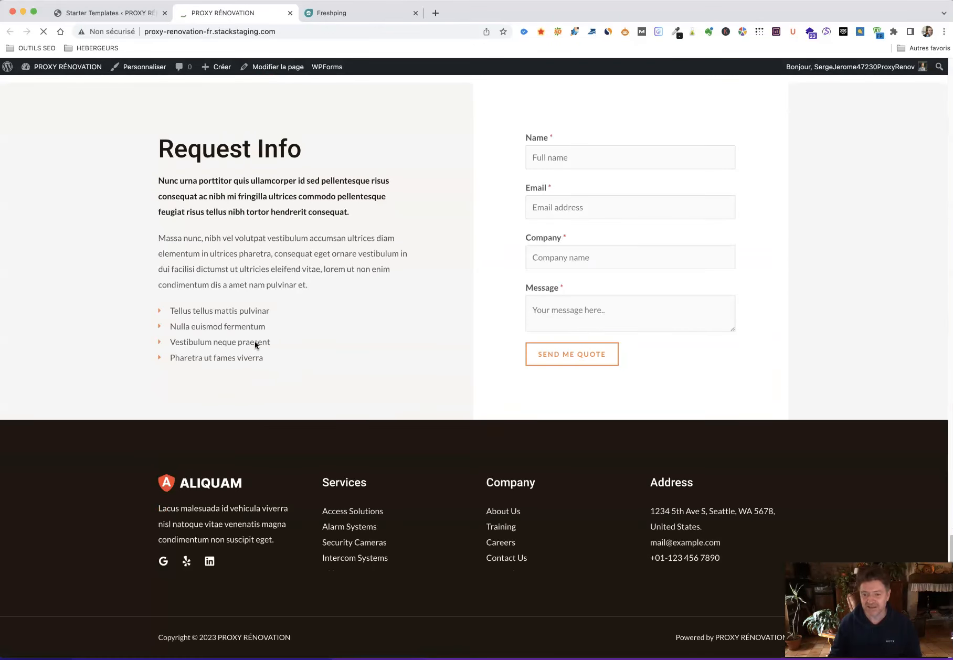
{"action": "scroll", "coordinate": [255, 341], "scroll_direction": "up", "scroll_amount": 20}
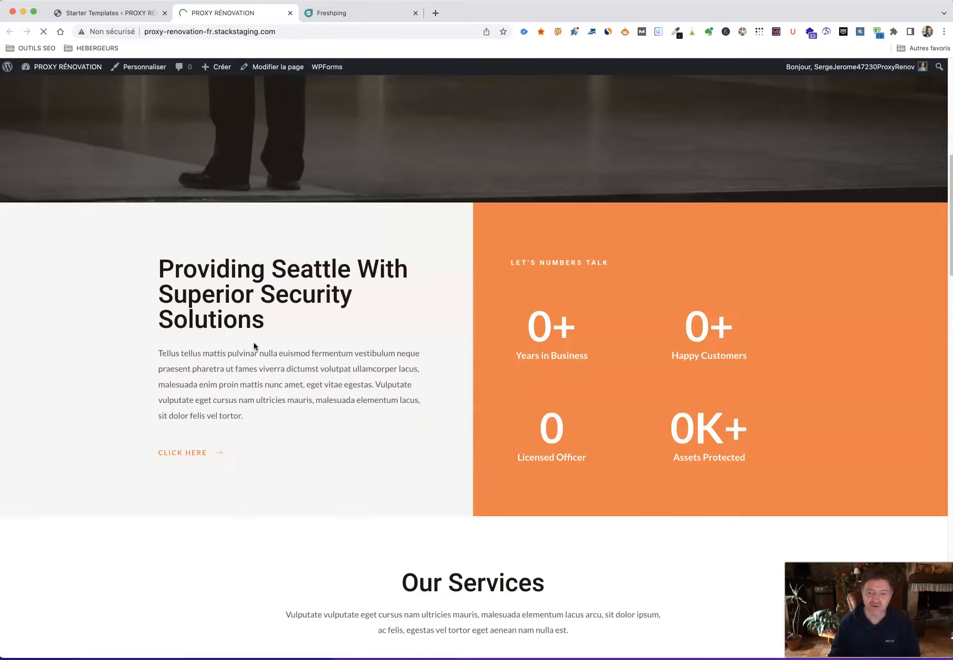
{"action": "scroll", "coordinate": [253, 346], "scroll_direction": "up", "scroll_amount": 2}
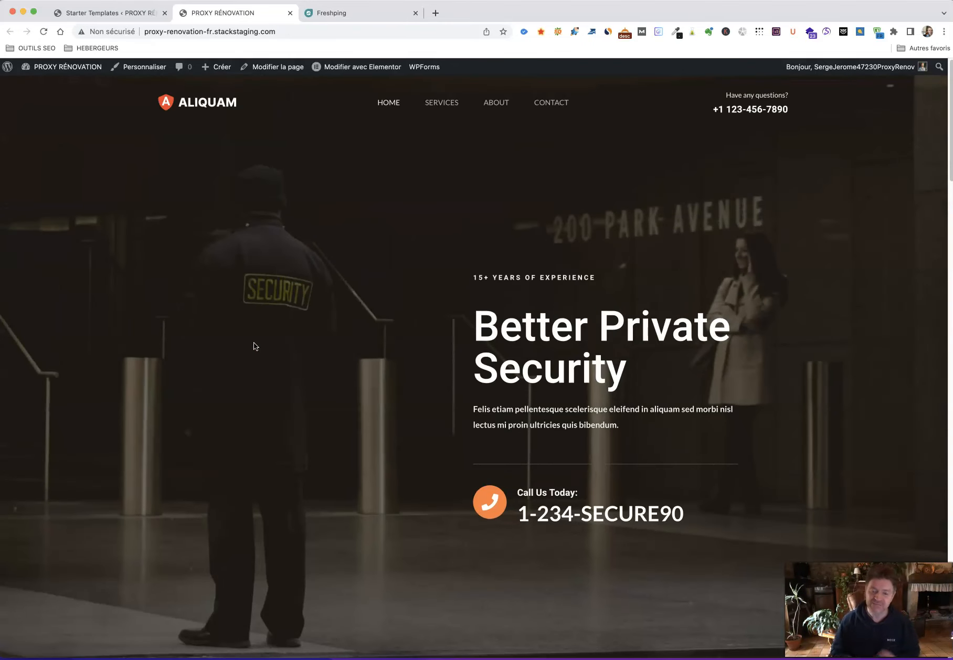
{"action": "left_click", "coordinate": [545, 235]}
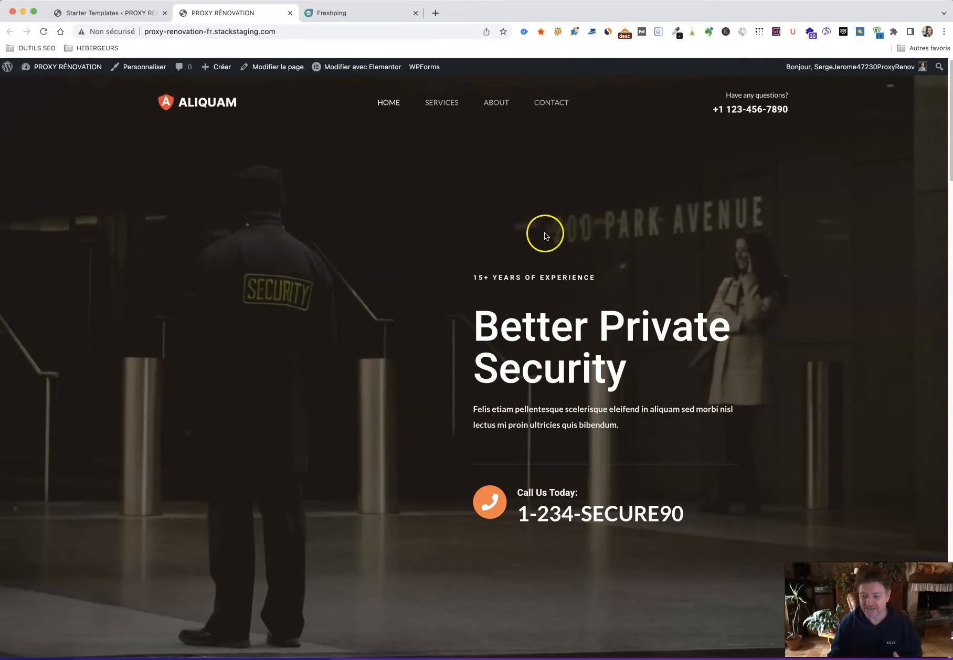